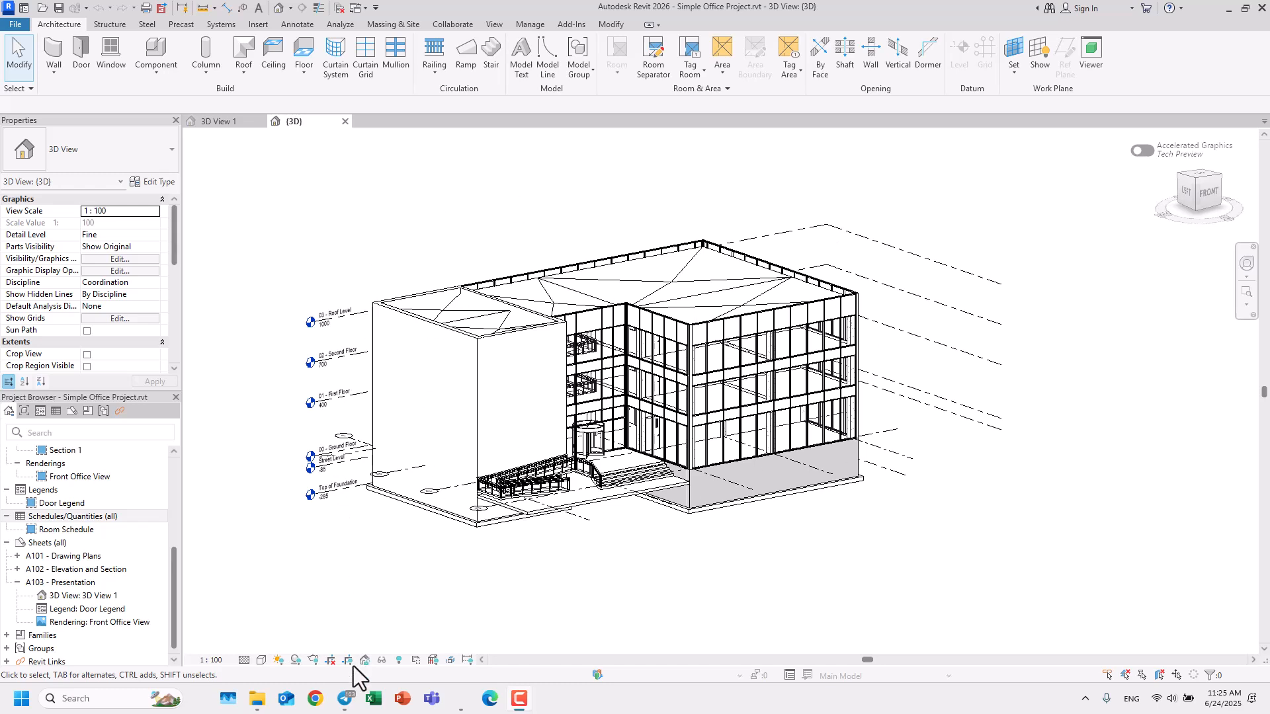
# Switch to Telegram to view the Simple Office Project files in the WOW Architects channel, and return to Revit
pyautogui.click(345, 698)
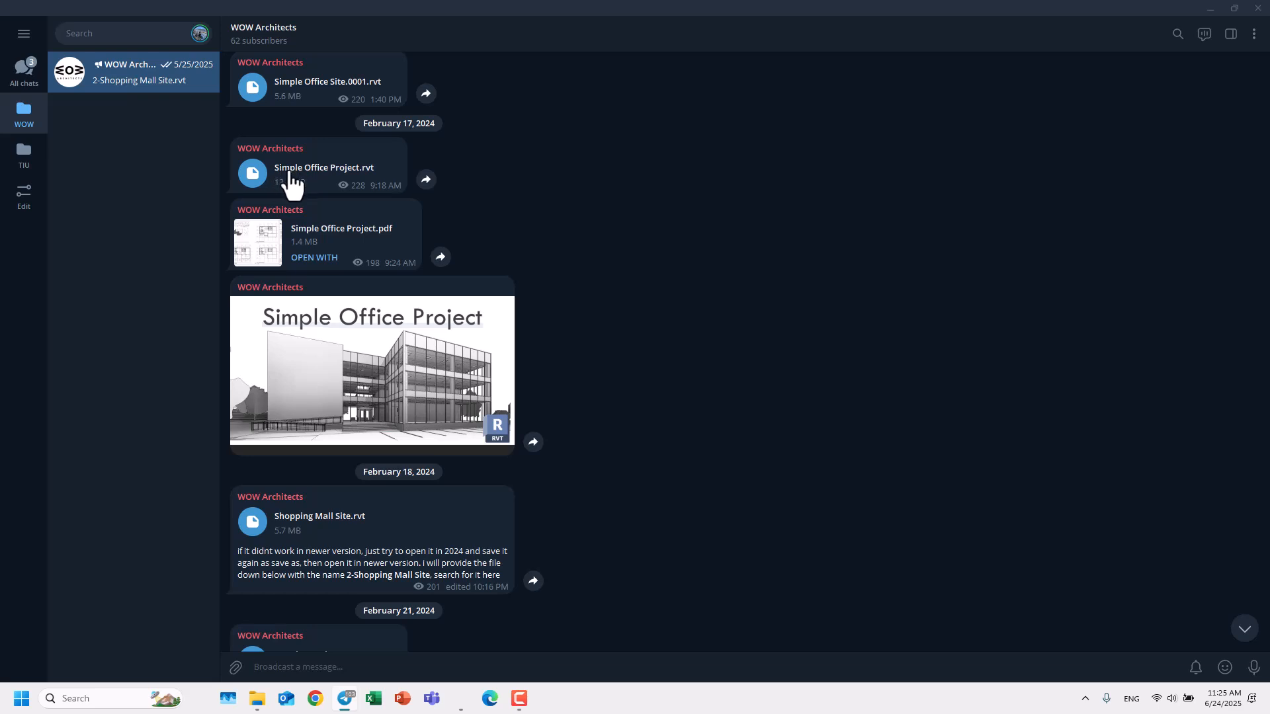
pyautogui.click(1208, 9)
pyautogui.moveTo(624, 269); pyautogui.dragTo(600, 237, button='middle')
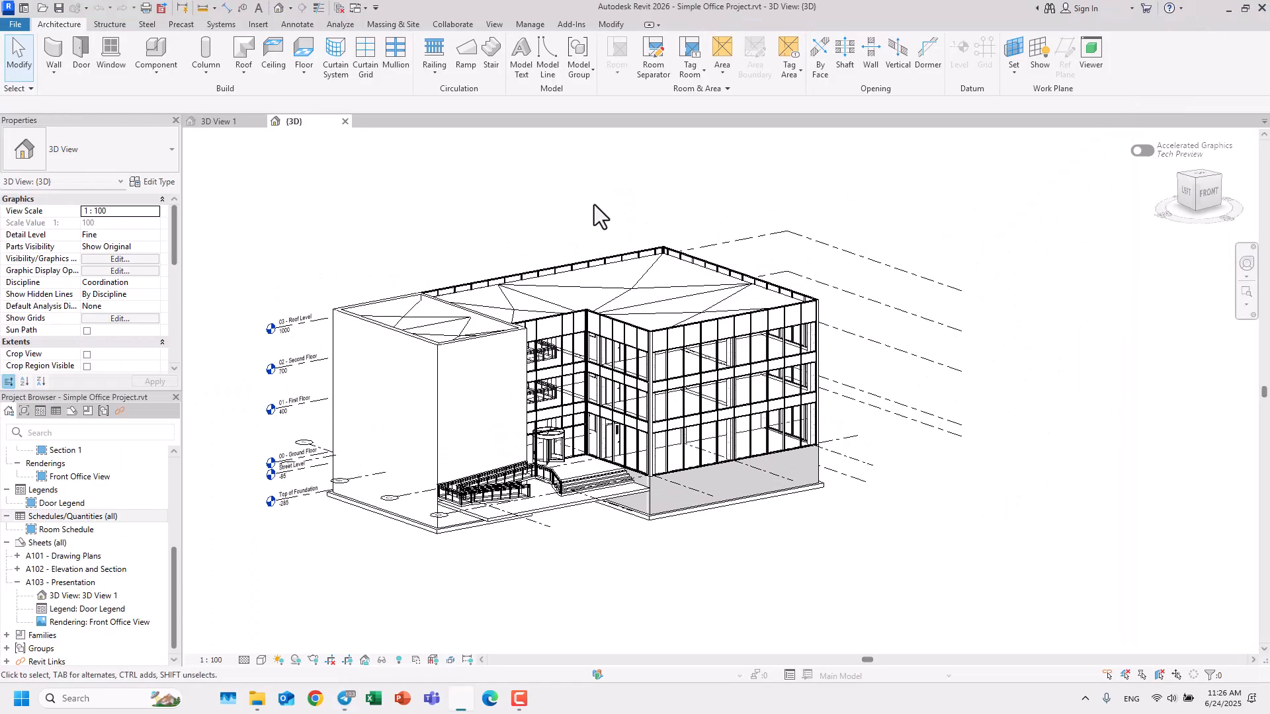
# Look at the available schedule types and the creation options for the project's Schedules/Quantities group
pyautogui.click(494, 25)
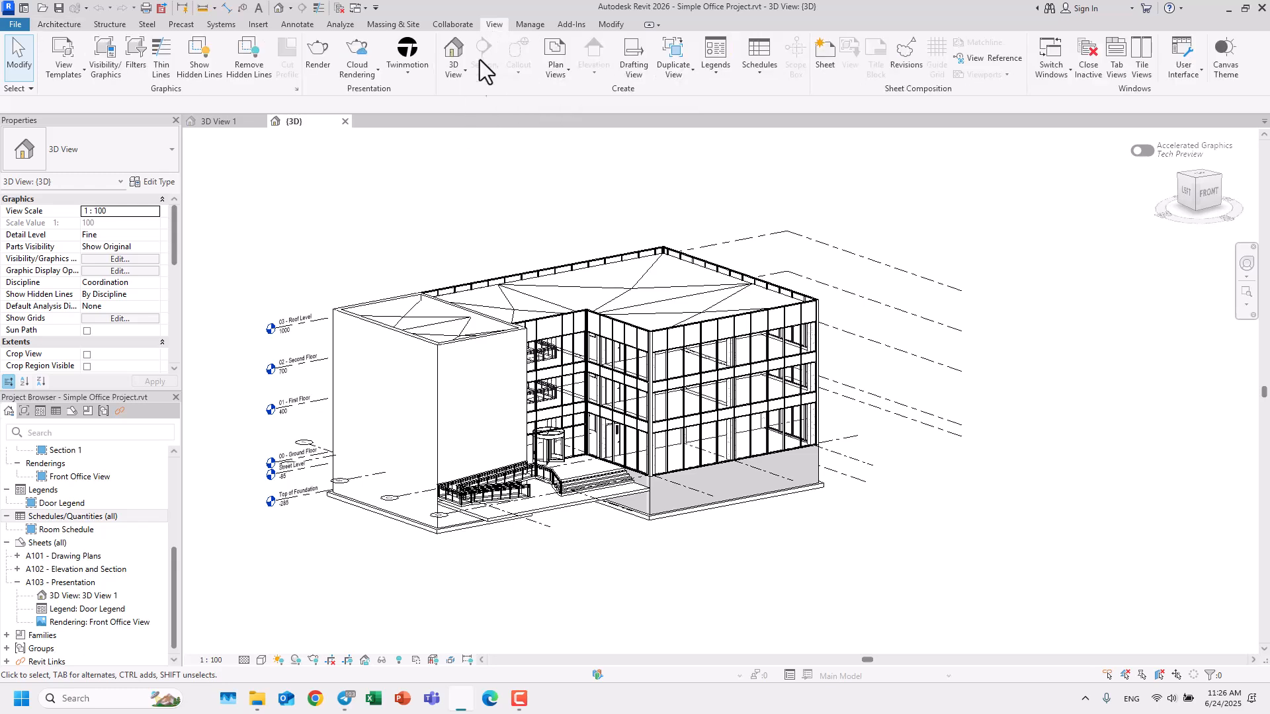
pyautogui.click(760, 64)
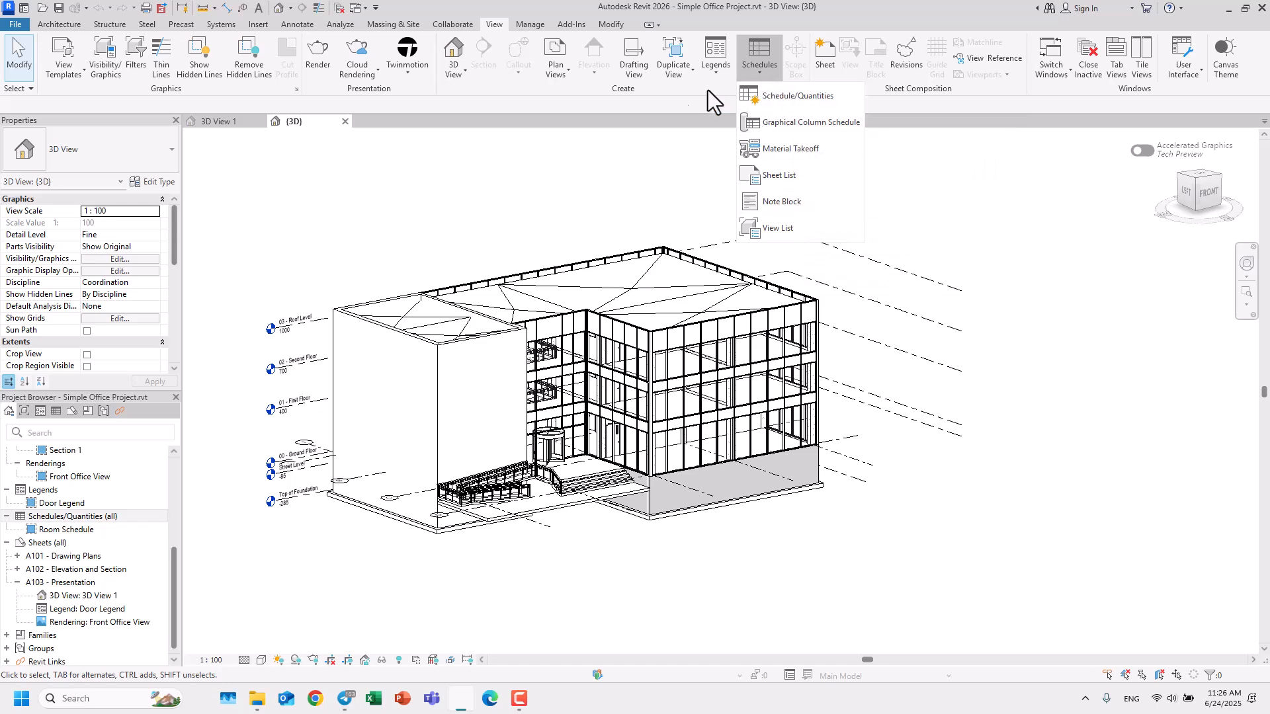
pyautogui.scroll(5, 109, 536)
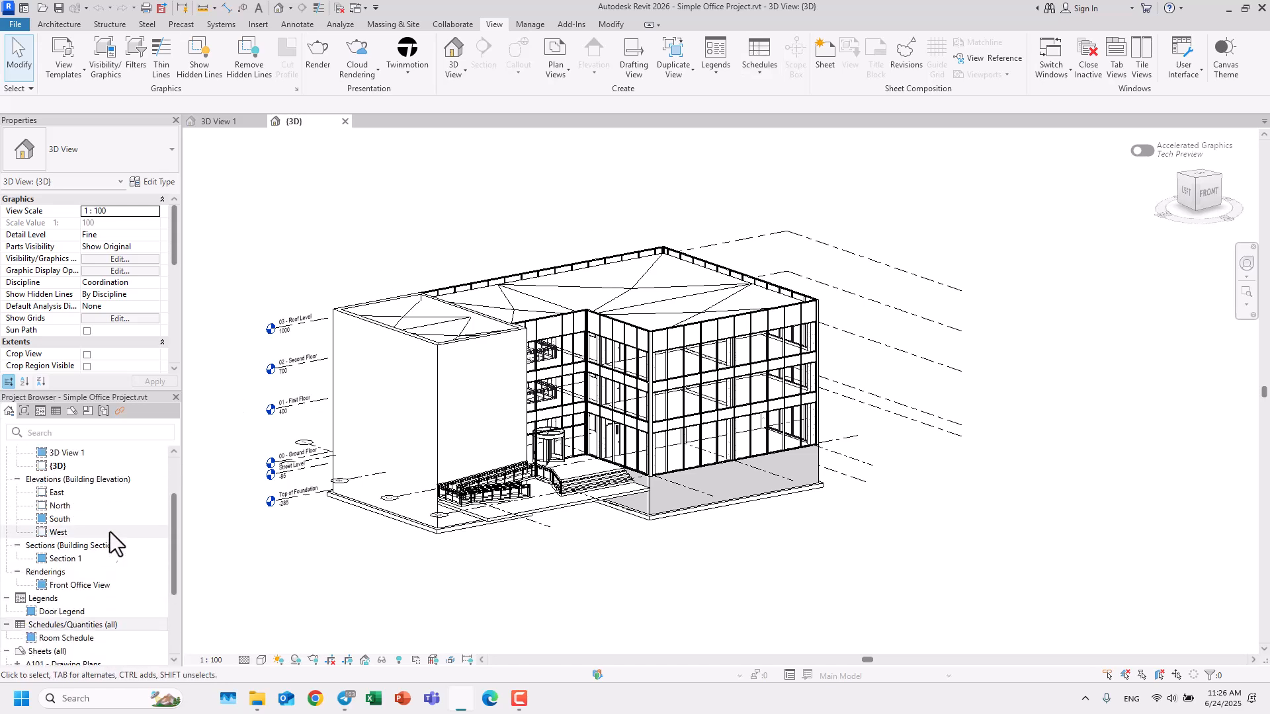
pyautogui.scroll(-5, 83, 490)
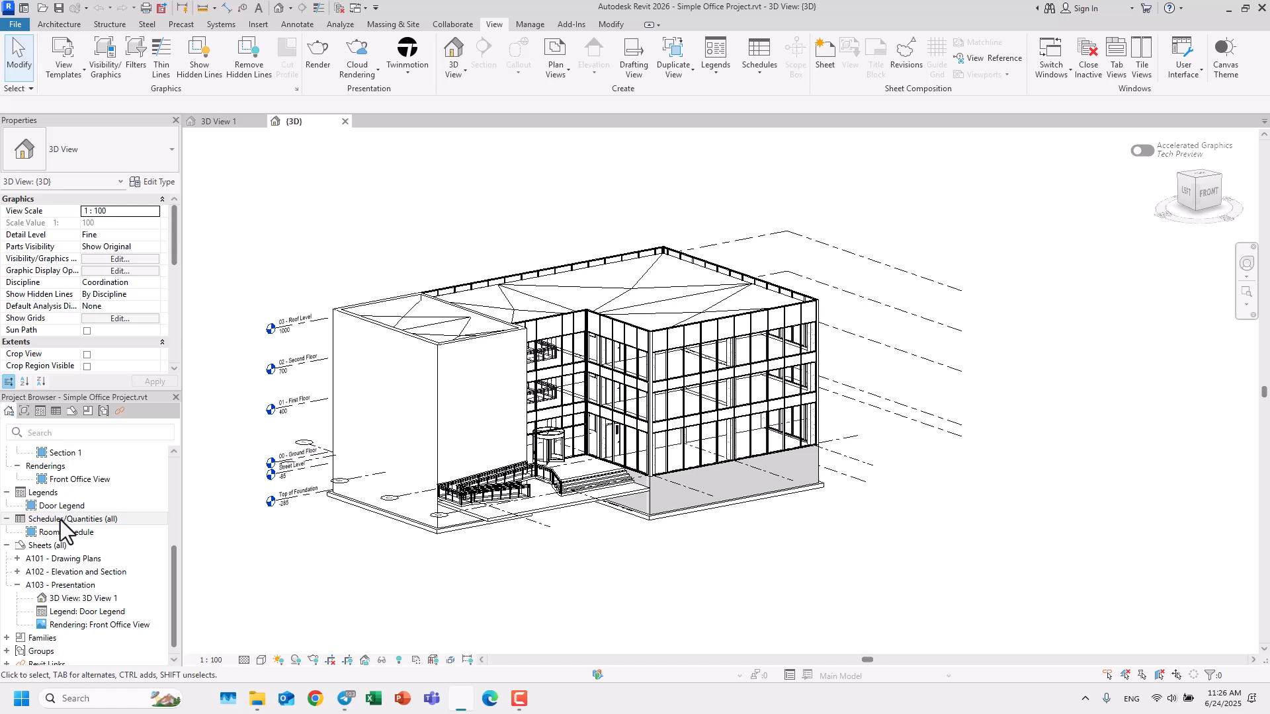
pyautogui.rightClick(55, 520)
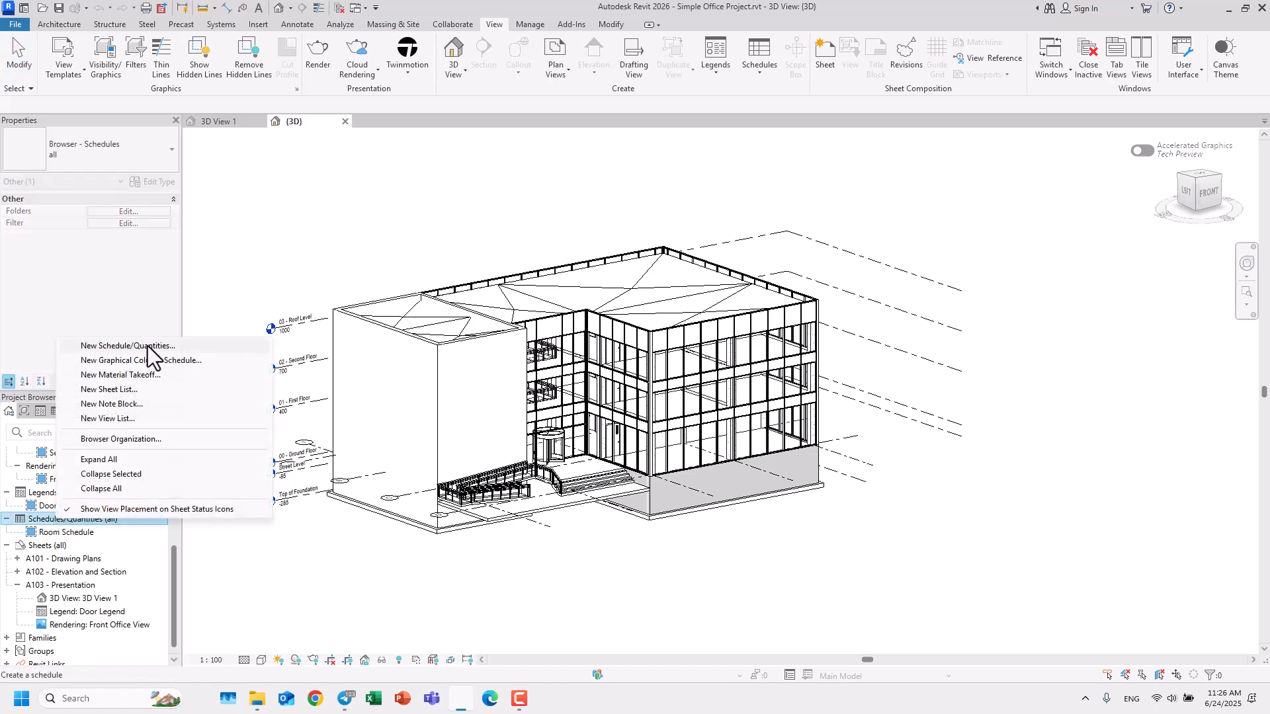
pyautogui.click(607, 181)
# Start a new Schedule/Quantities schedule and move the New Schedule dialog aside to uncover more of the building
pyautogui.click(760, 62)
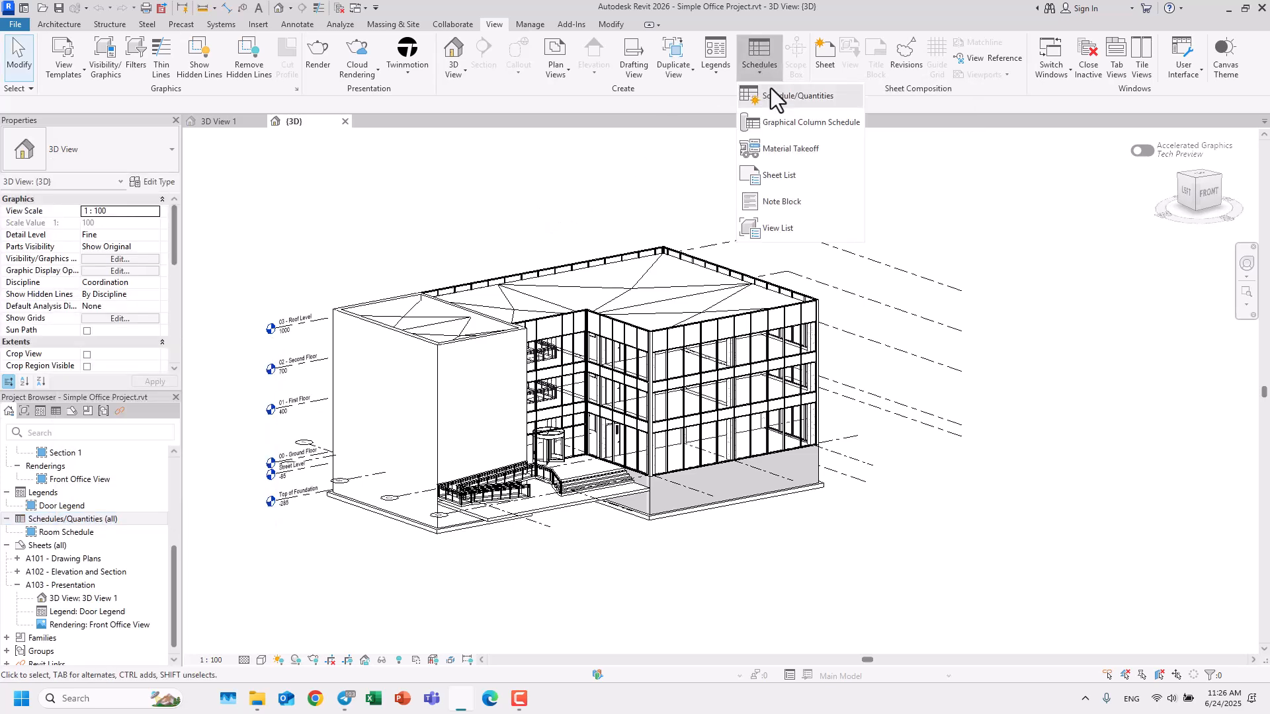
pyautogui.click(774, 98)
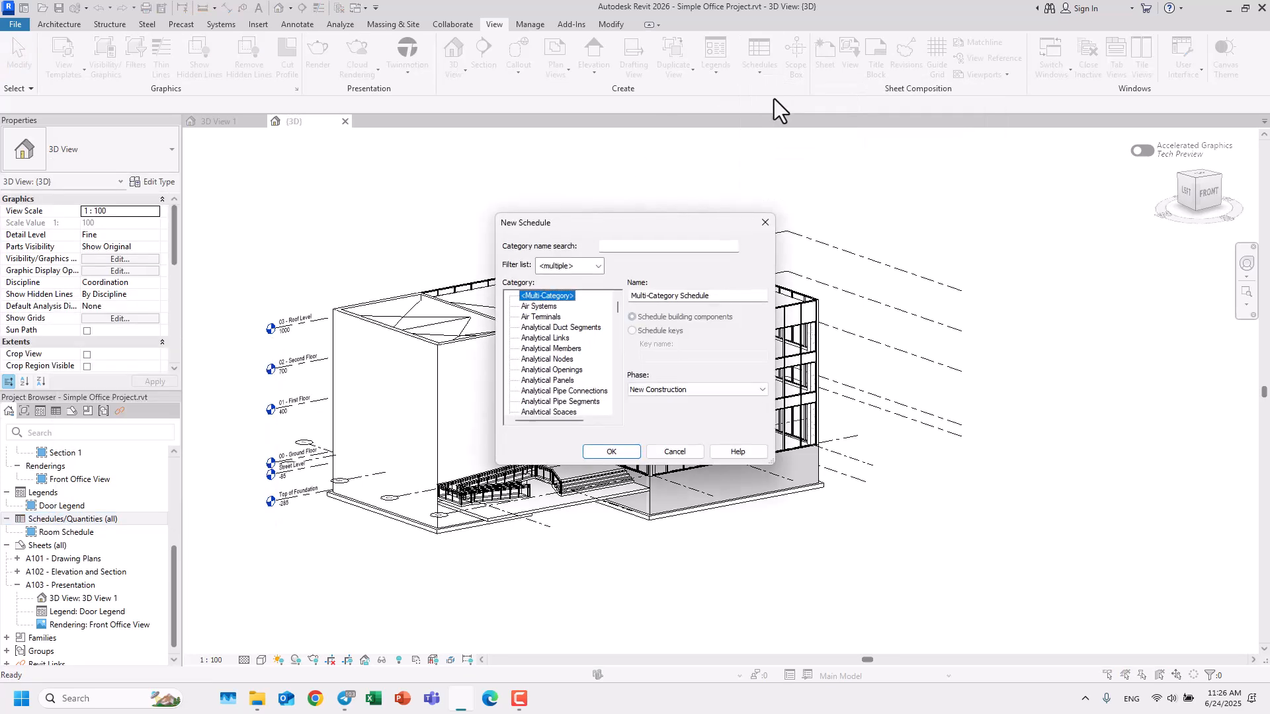
pyautogui.moveTo(586, 213); pyautogui.dragTo(575, 183)
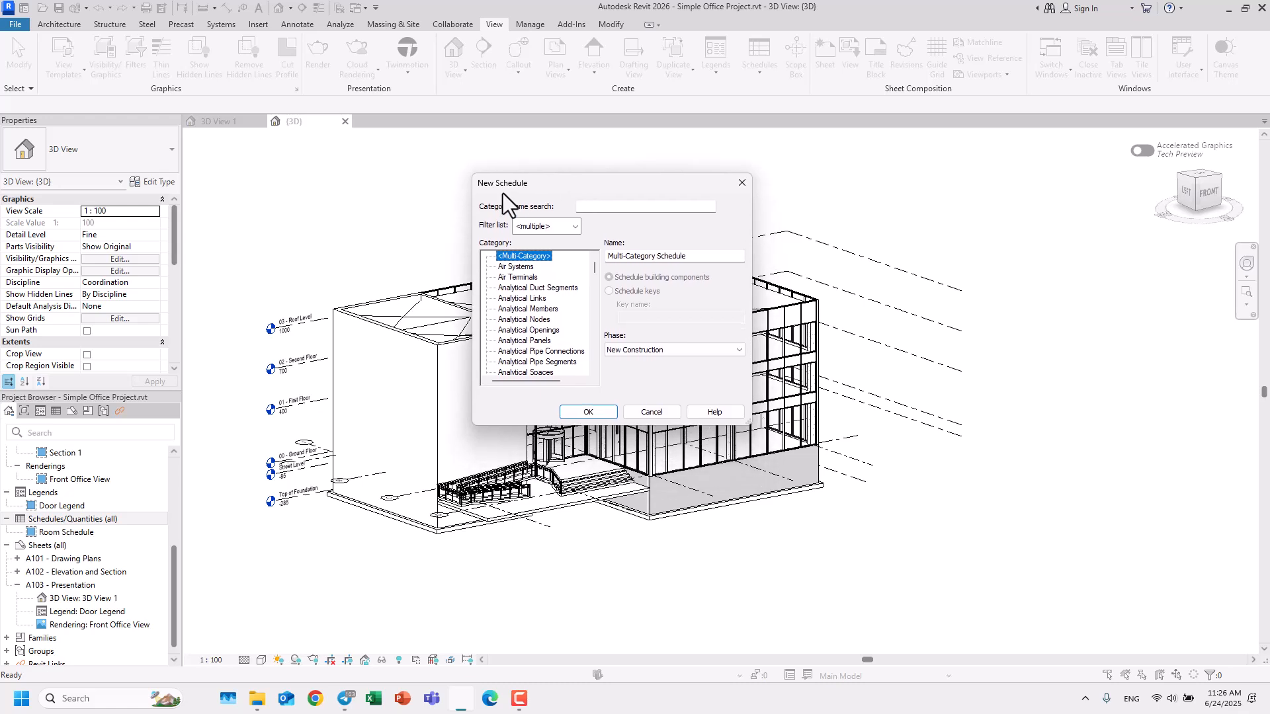
pyautogui.click(582, 206)
pyautogui.moveTo(586, 181); pyautogui.dragTo(808, 172)
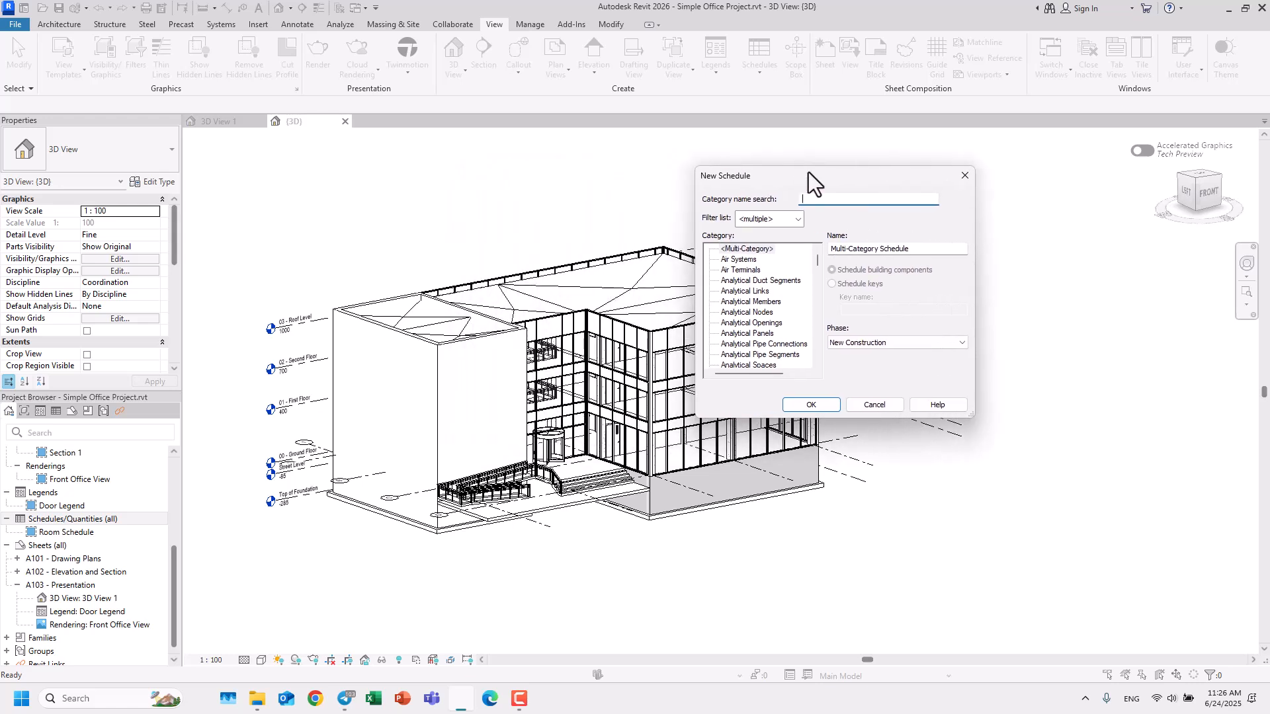
# Search the schedule categories for "wi" and for "doo", and clear the search
pyautogui.write('wi')
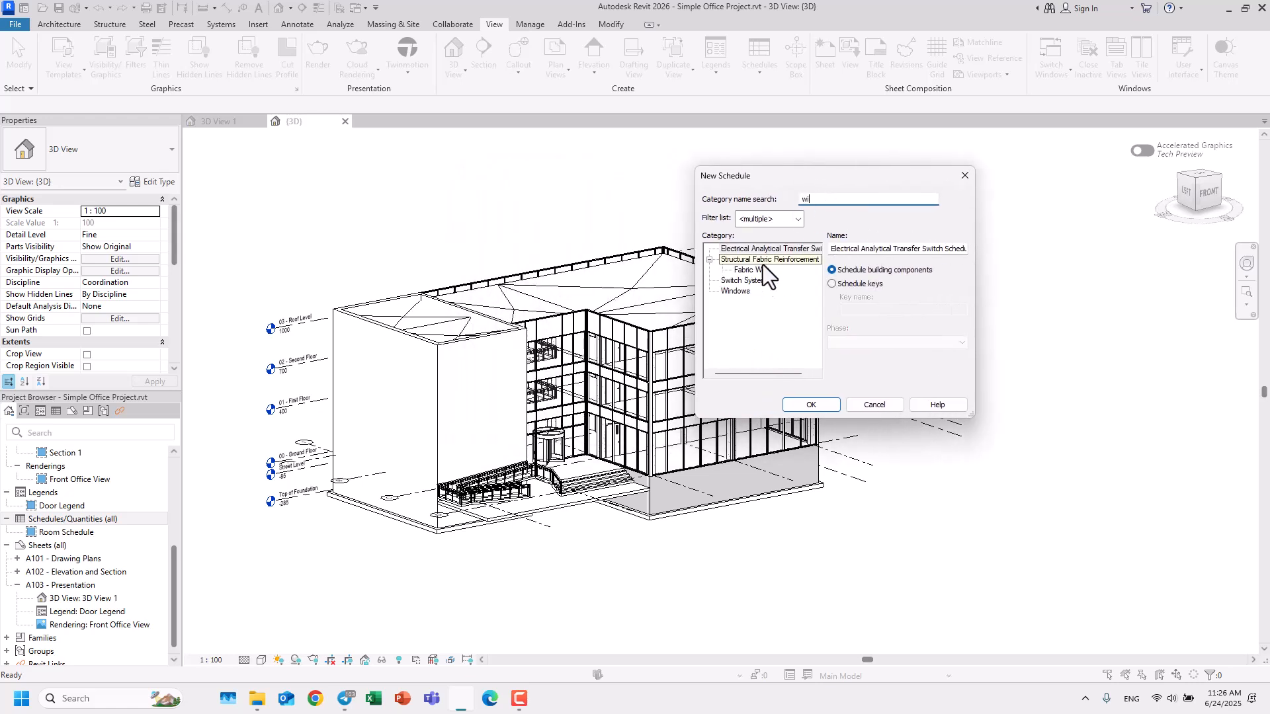
pyautogui.moveTo(830, 201); pyautogui.dragTo(794, 199)
pyautogui.write('doo')
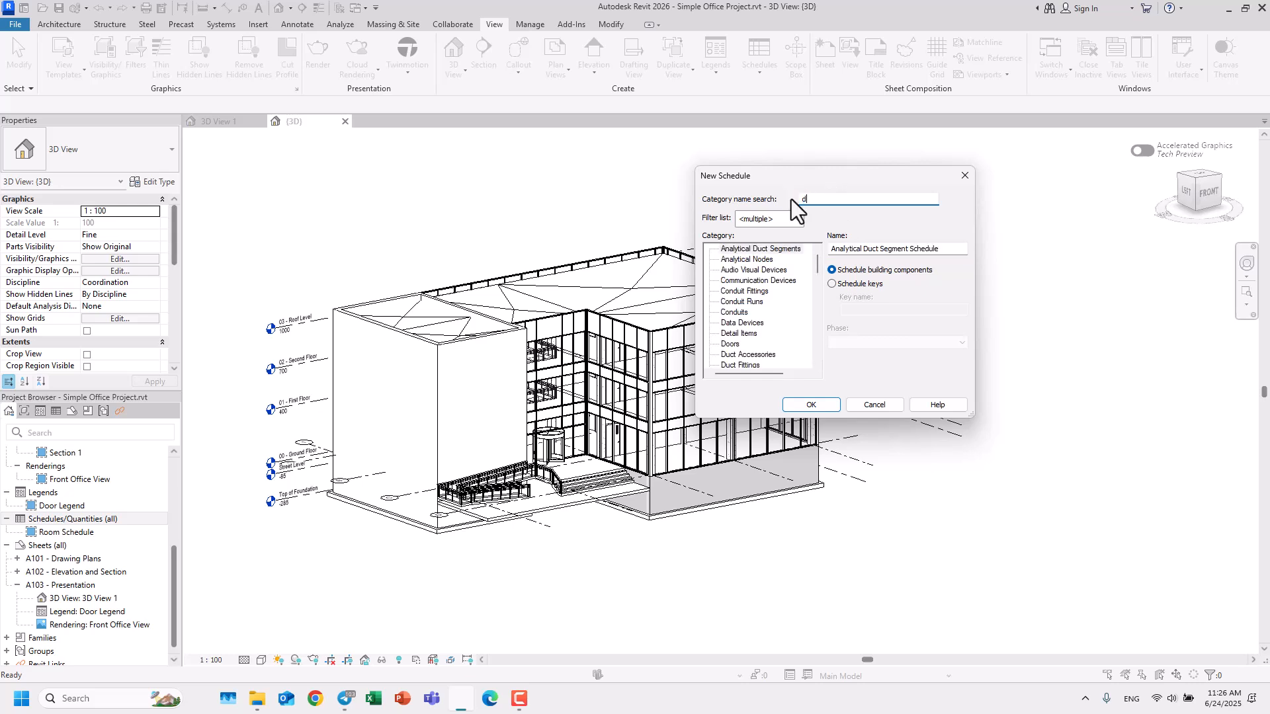
pyautogui.moveTo(817, 199); pyautogui.dragTo(795, 198)
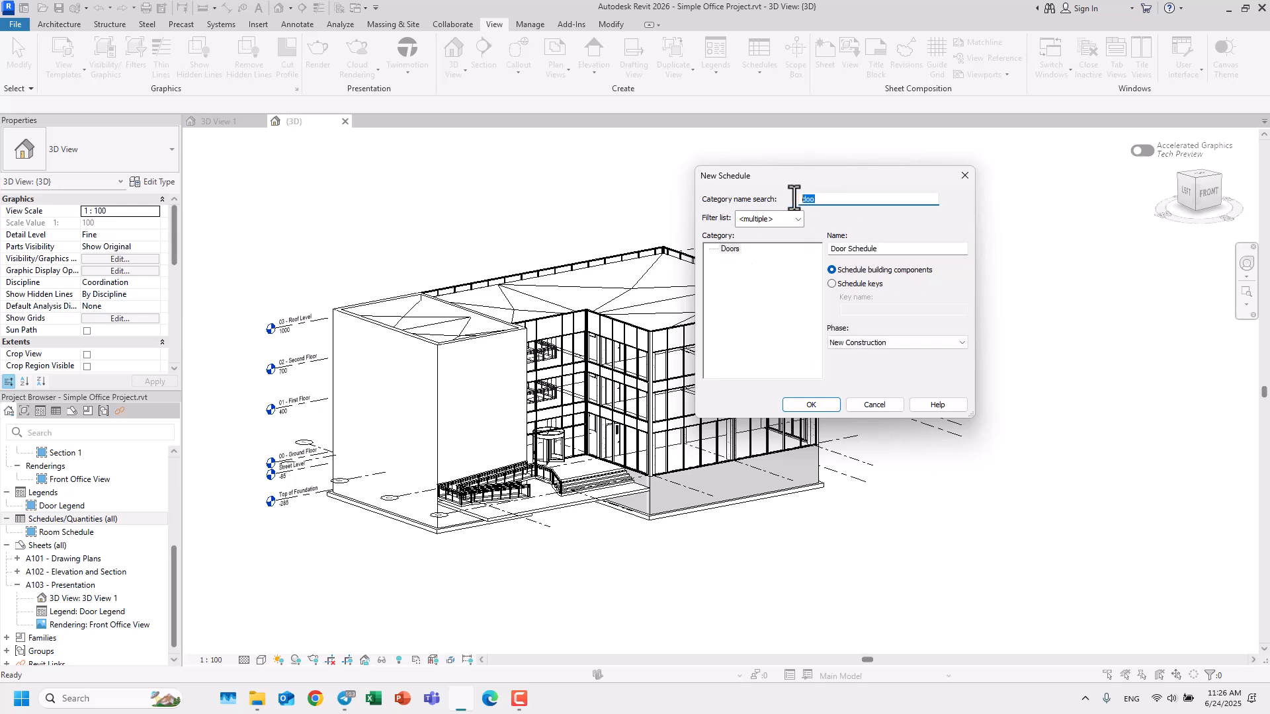
pyautogui.press('BackSpace')
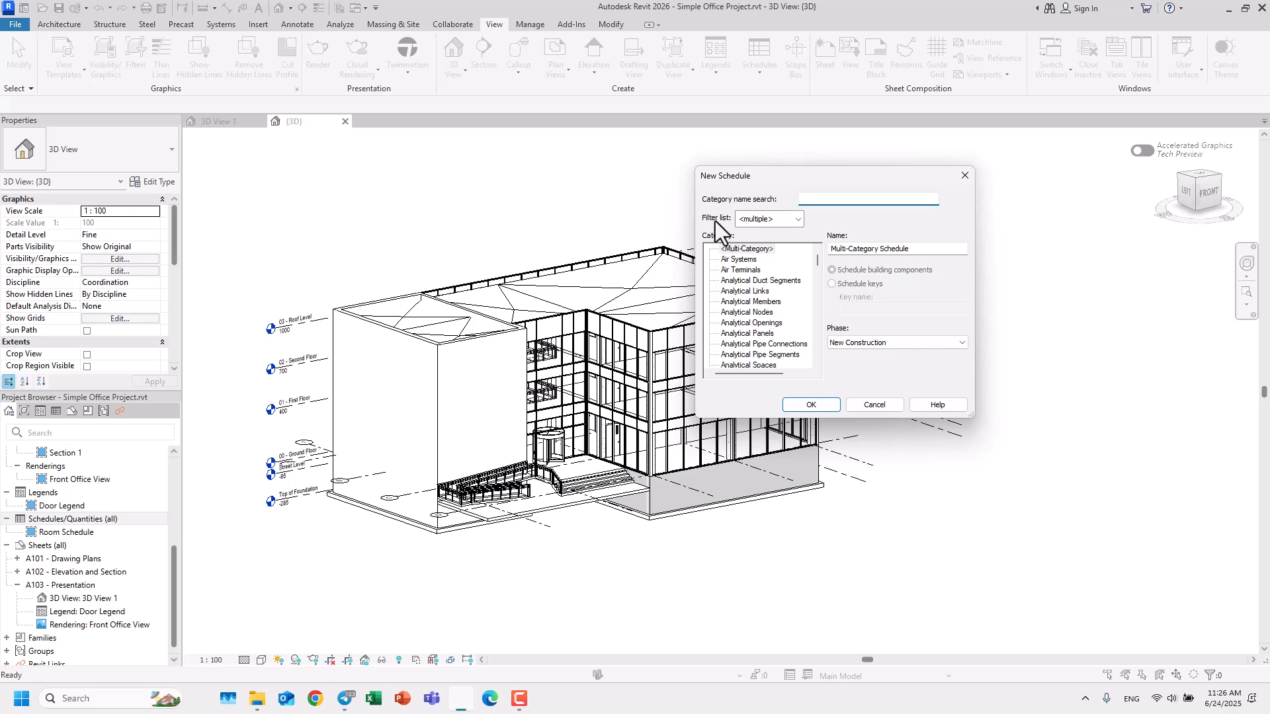
# Limit the category filter to Architecture by excluding Structure, Mechanical, Electrical and Piping, and look through the architectural categories
pyautogui.click(797, 219)
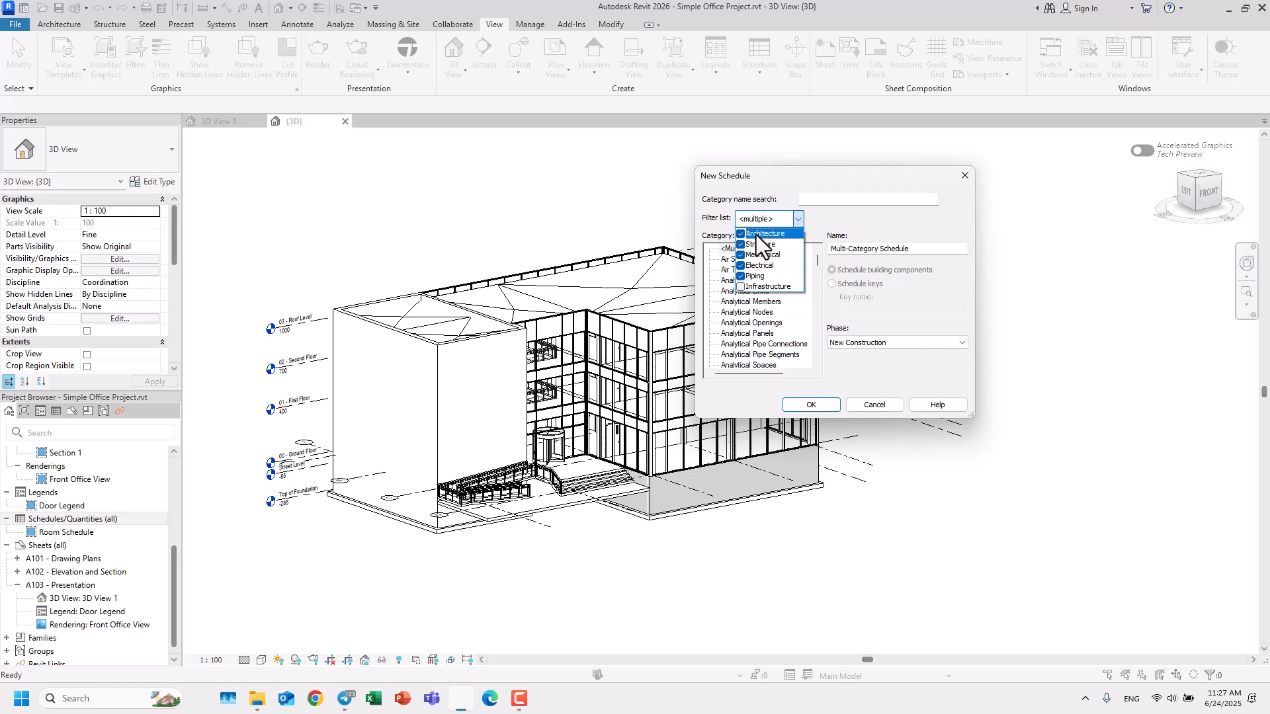
pyautogui.click(741, 244)
pyautogui.click(741, 255)
pyautogui.click(741, 266)
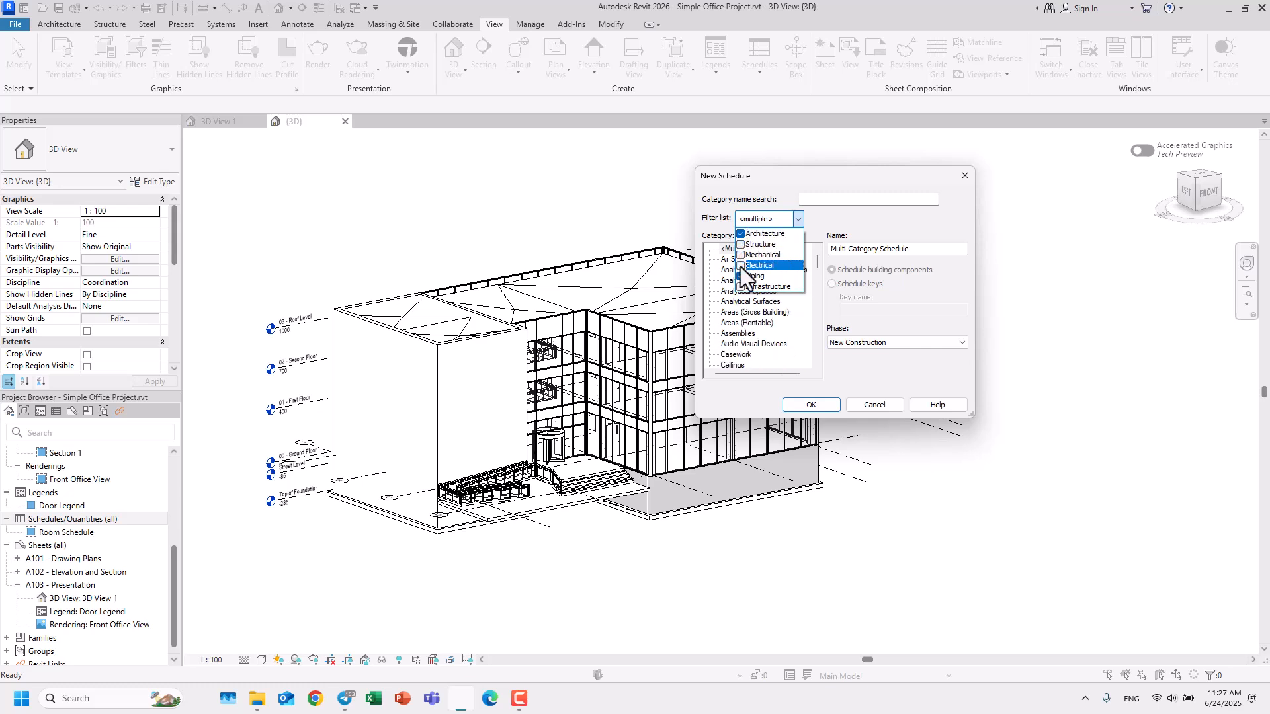
pyautogui.click(741, 276)
pyautogui.scroll(-6, 760, 285)
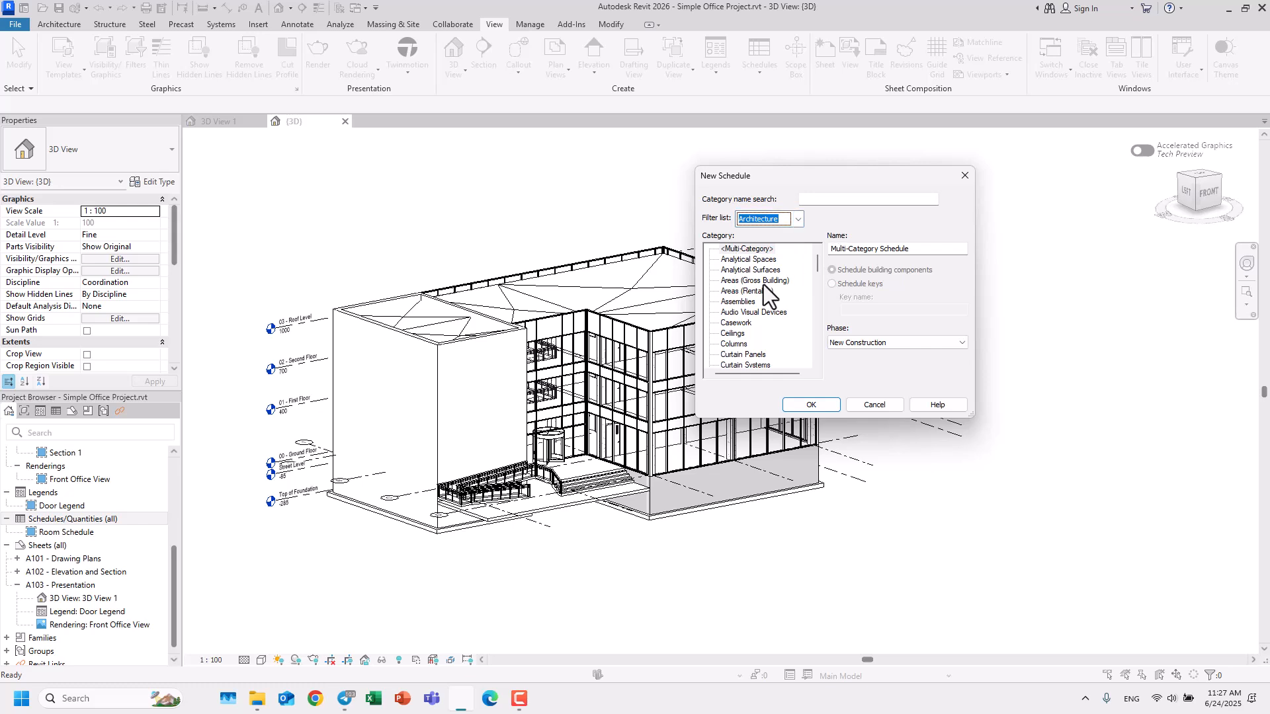
pyautogui.scroll(-9, 751, 281)
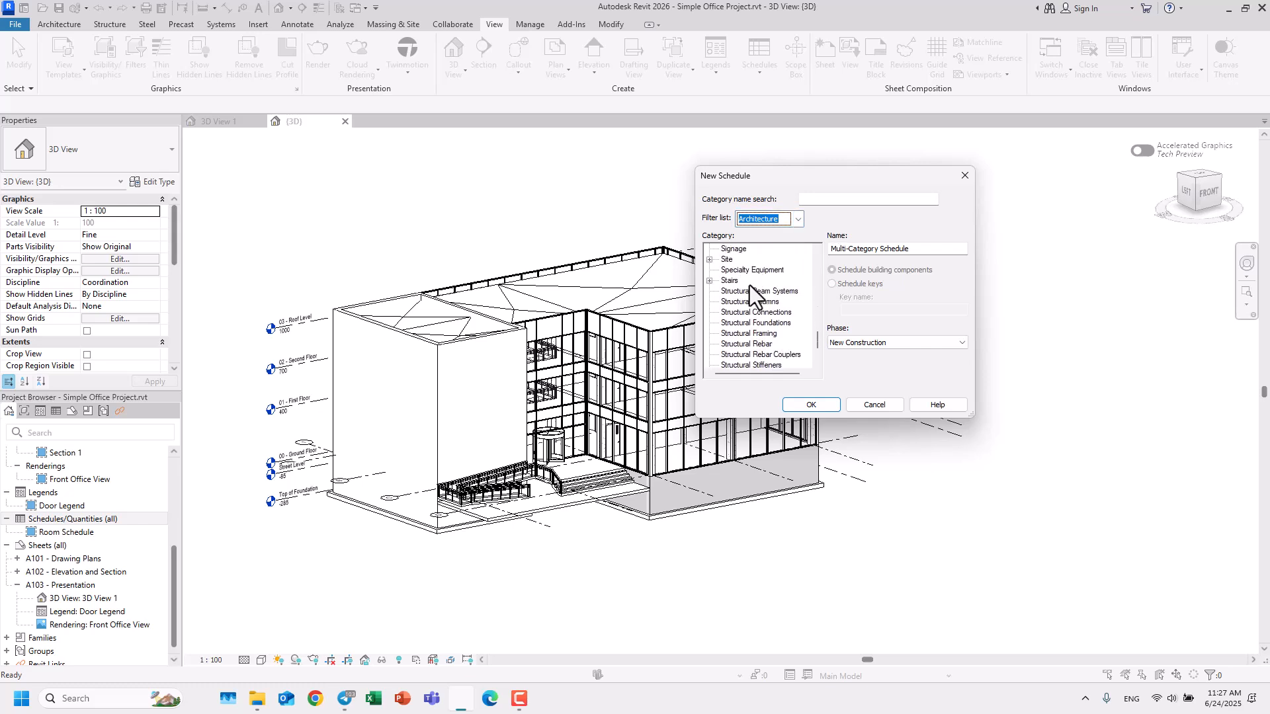
pyautogui.scroll(8, 747, 287)
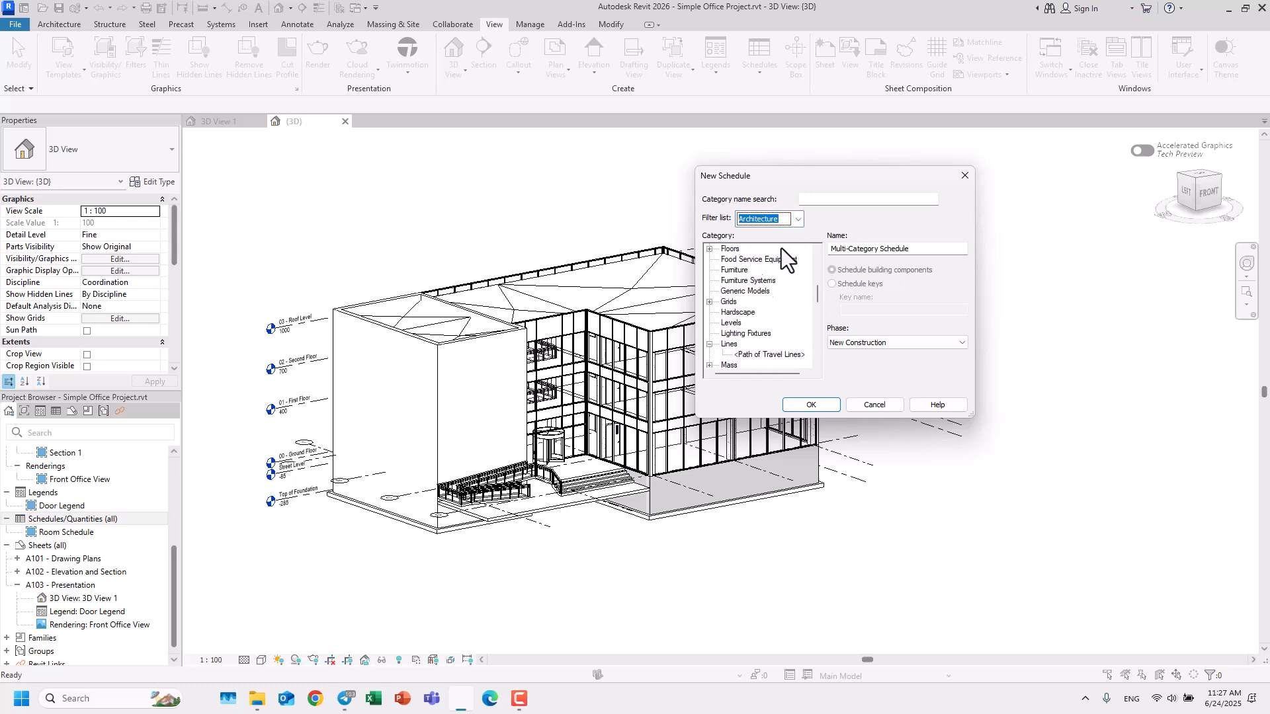
# Change the category filter from Architecture to Structure only and look through the structural categories
pyautogui.click(798, 219)
pyautogui.click(740, 234)
pyautogui.click(740, 244)
pyautogui.click(824, 228)
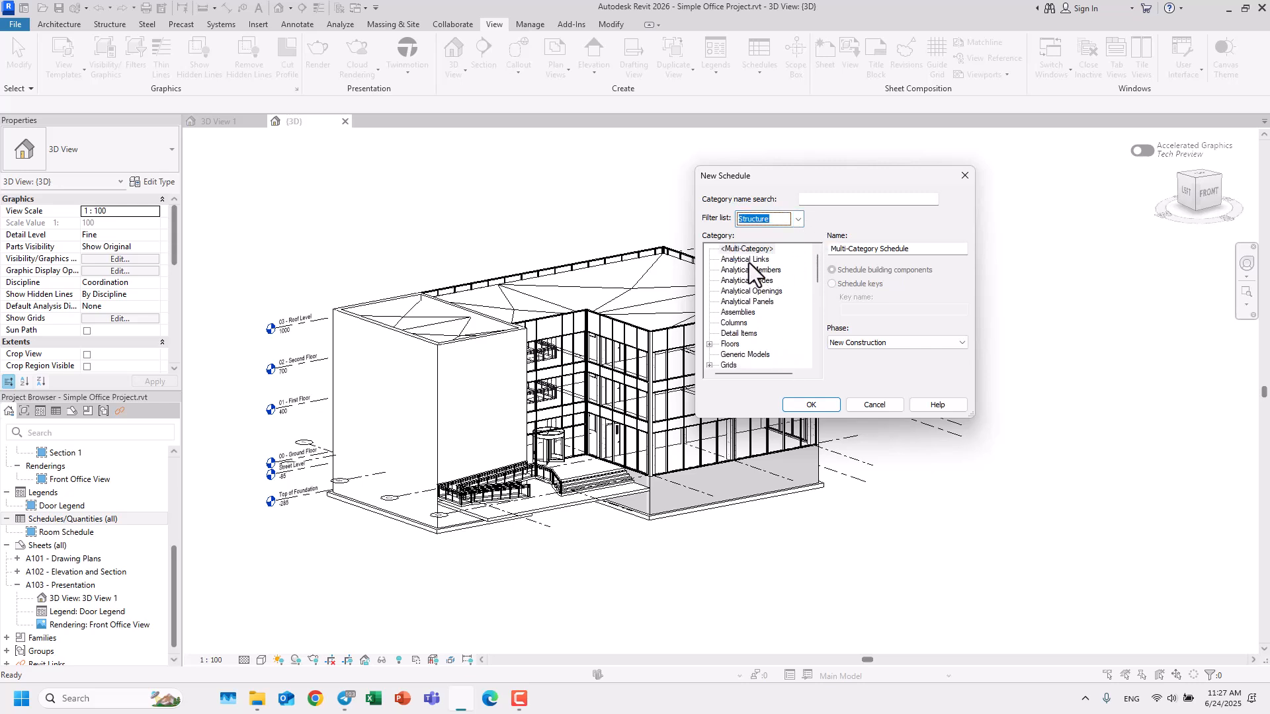
pyautogui.scroll(-10, 758, 291)
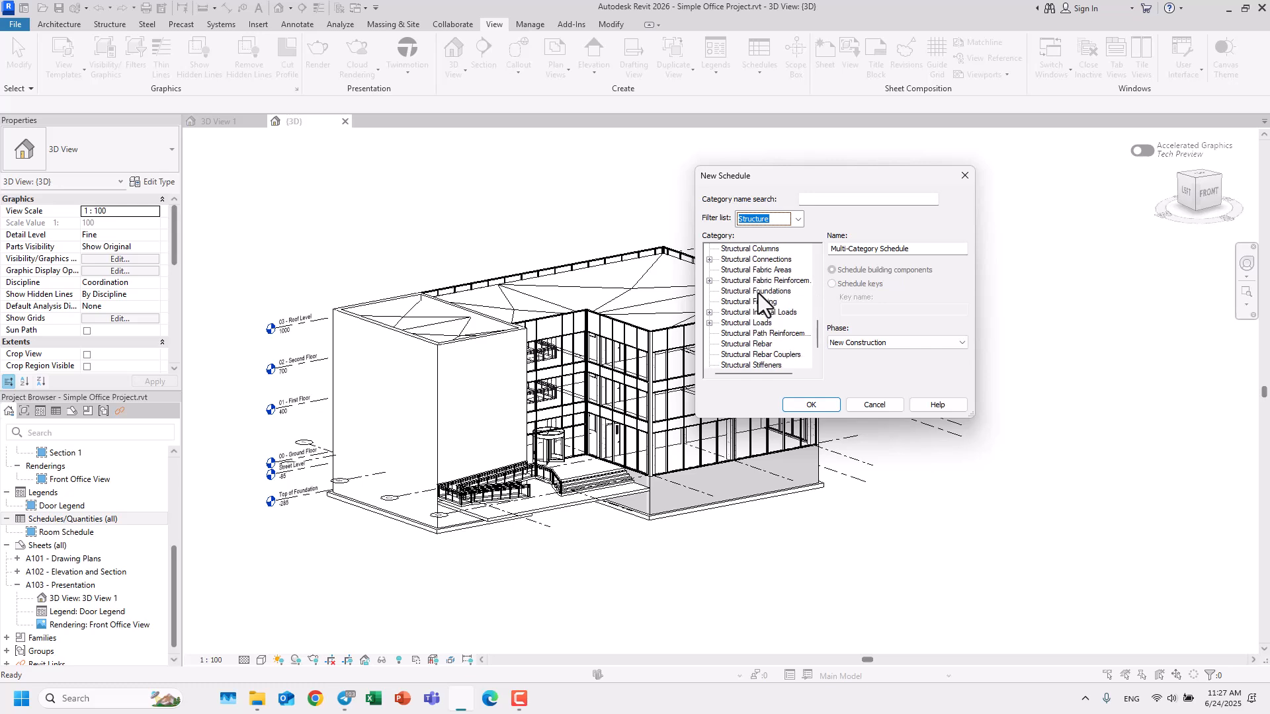
# Include Architecture, Mechanical, Electrical and Piping in the category filter again alongside Structure
pyautogui.click(794, 222)
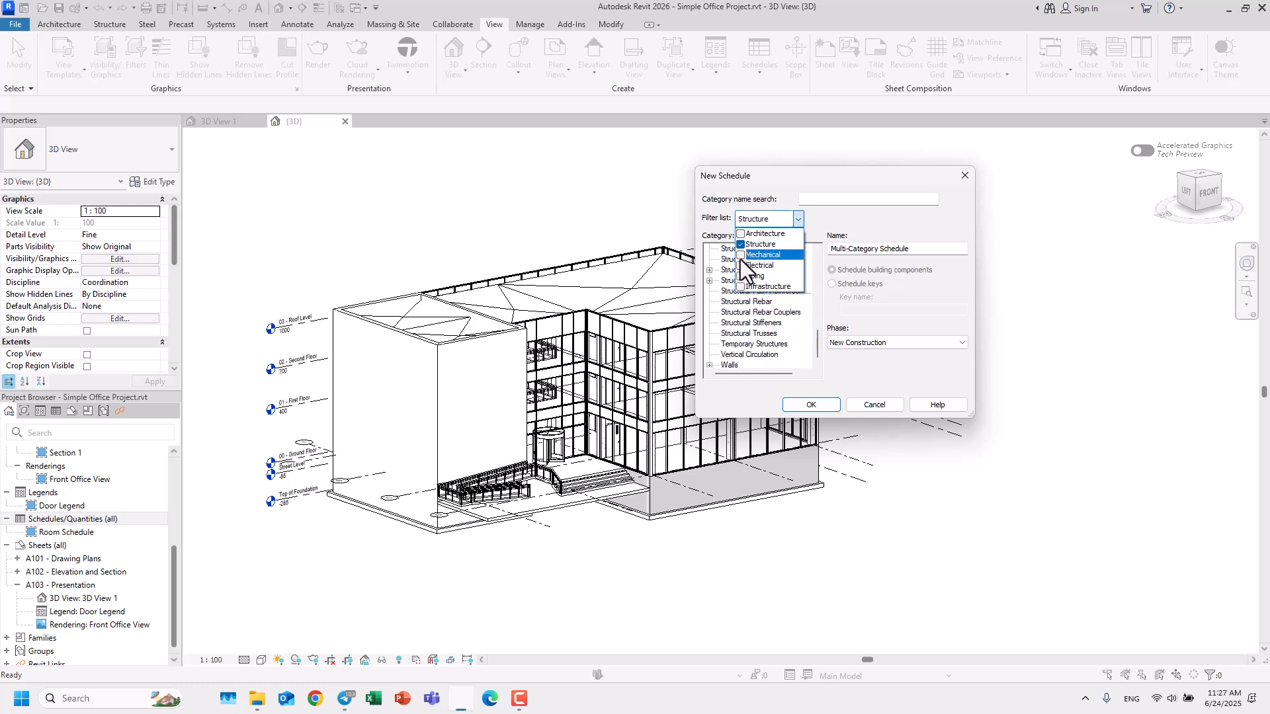
pyautogui.click(740, 257)
pyautogui.click(741, 237)
pyautogui.click(739, 266)
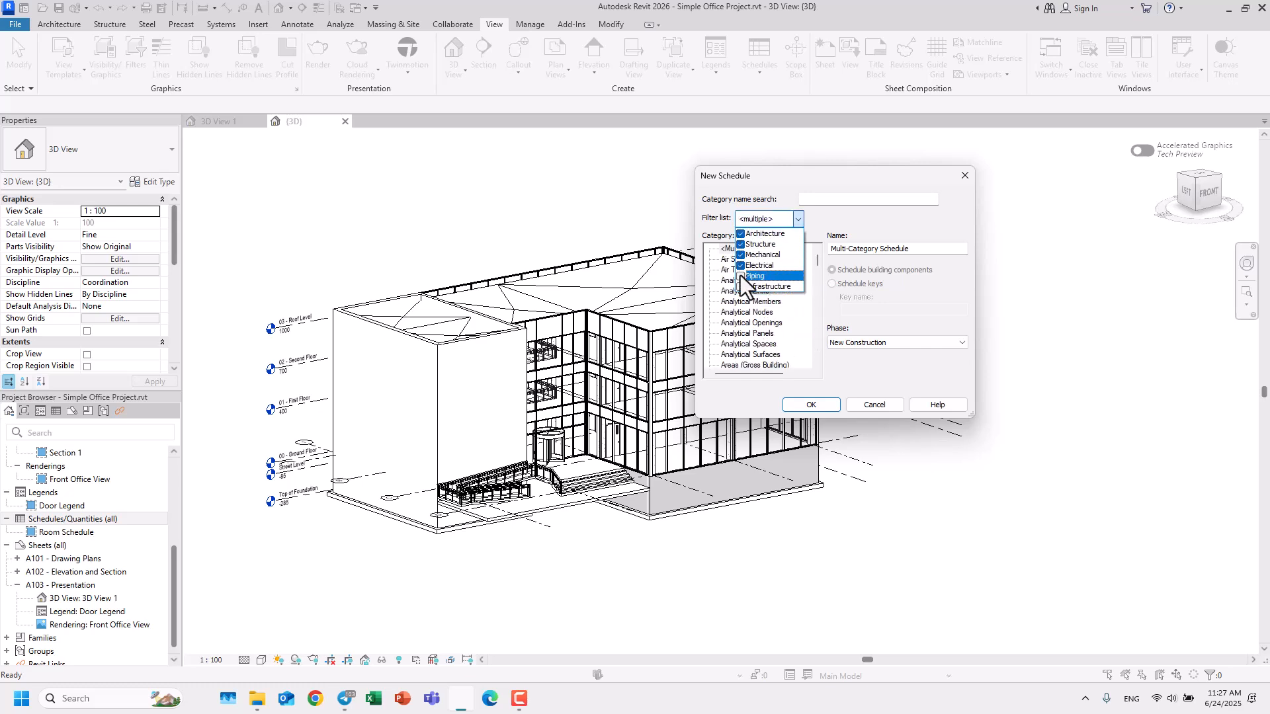
pyautogui.click(740, 275)
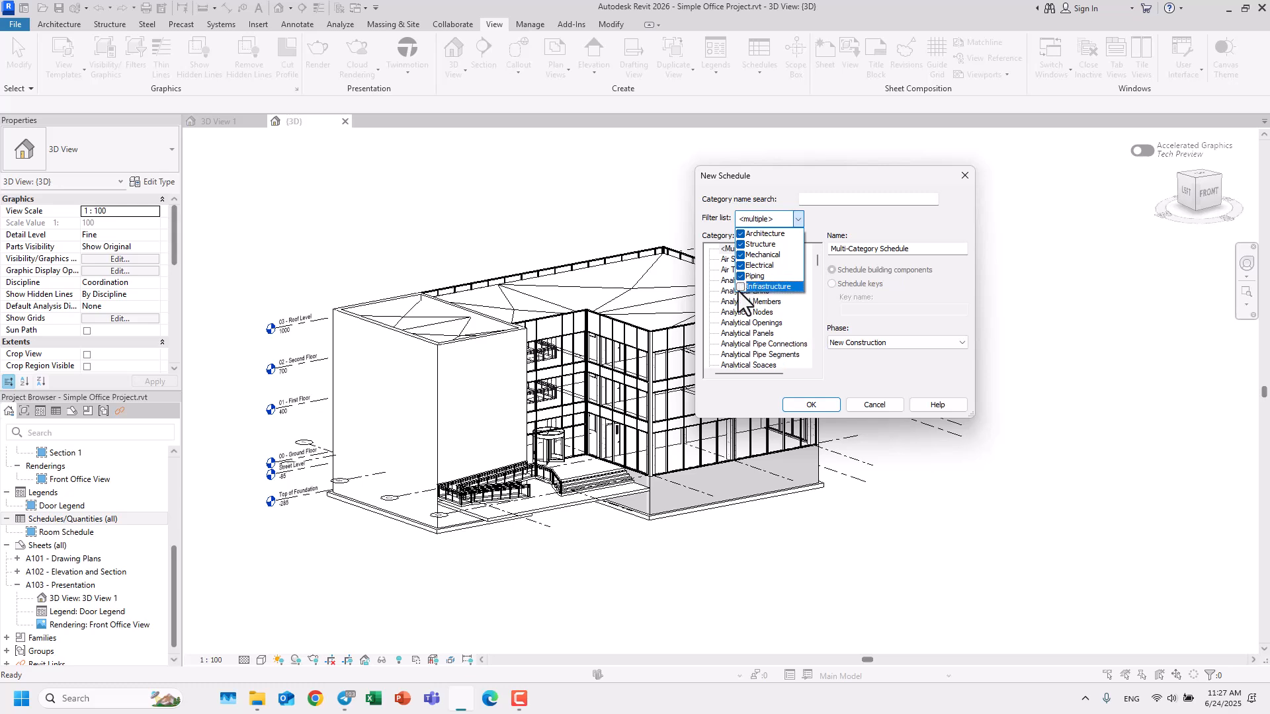
pyautogui.click(740, 337)
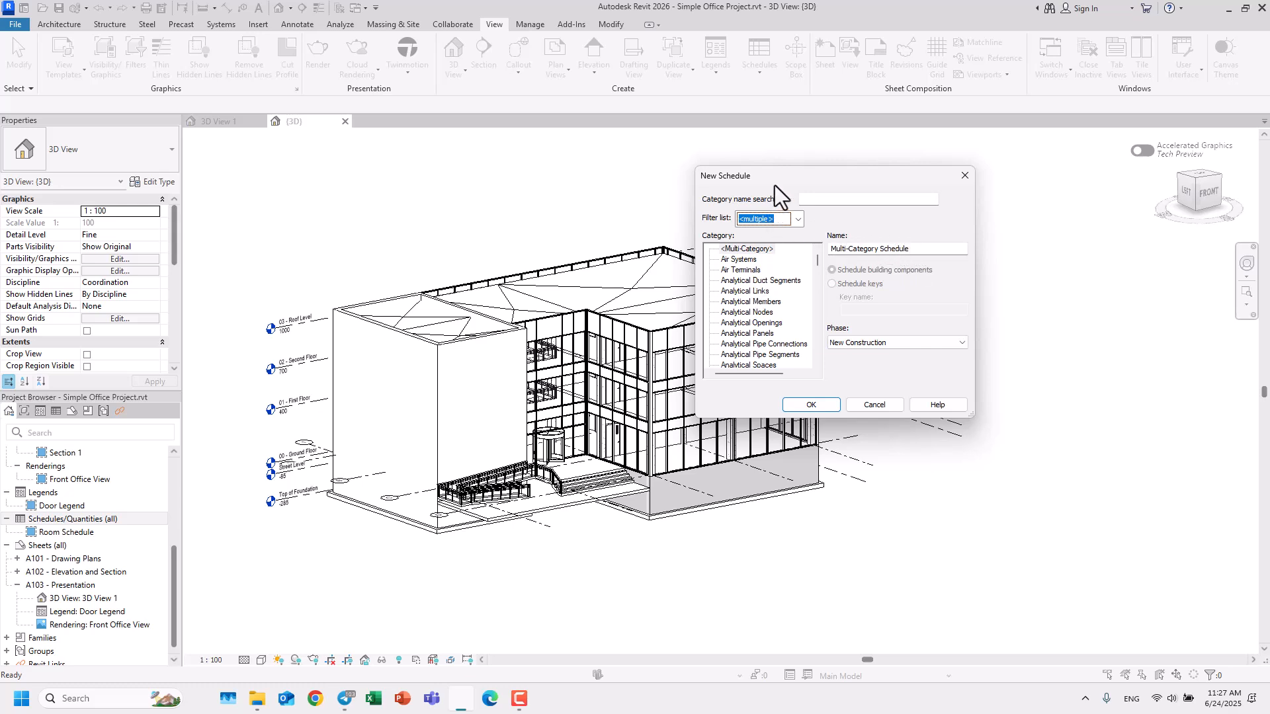
# Move the New Schedule dialog off the building, select Analytical Nodes, and look through the full category list
pyautogui.moveTo(774, 177); pyautogui.dragTo(859, 160)
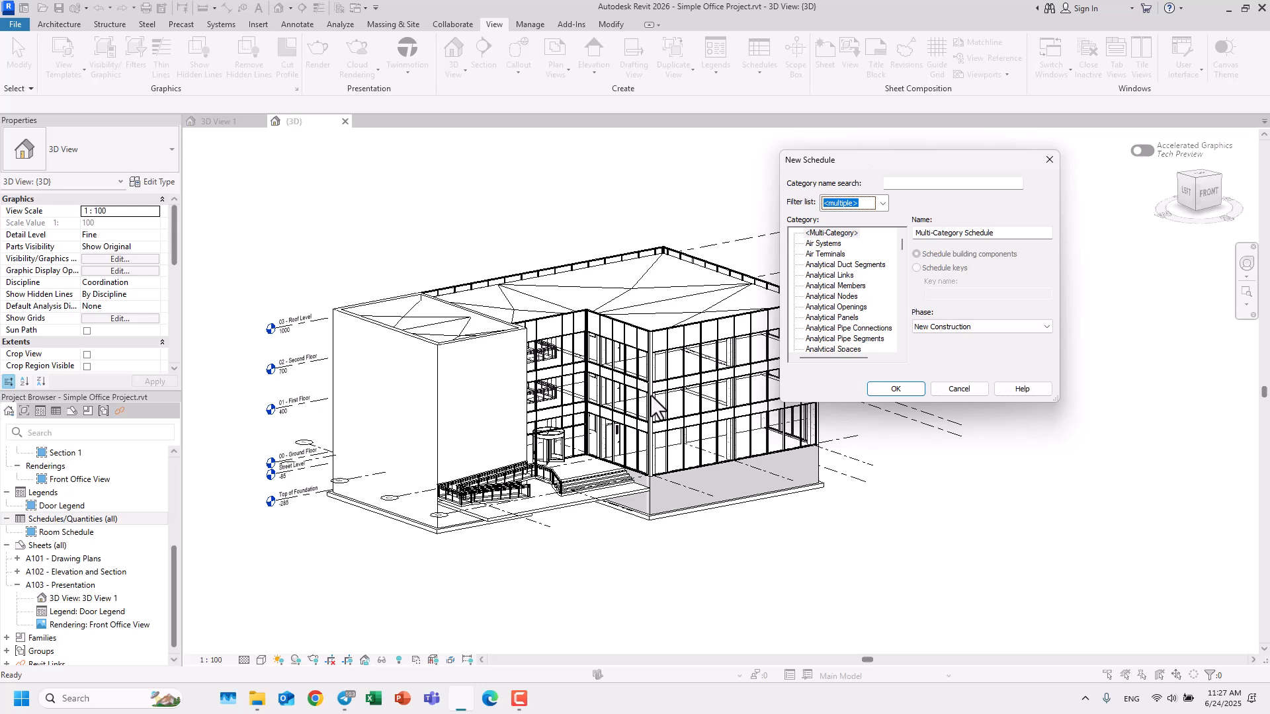
pyautogui.click(828, 296)
pyautogui.scroll(-10, 832, 295)
pyautogui.scroll(-12, 831, 303)
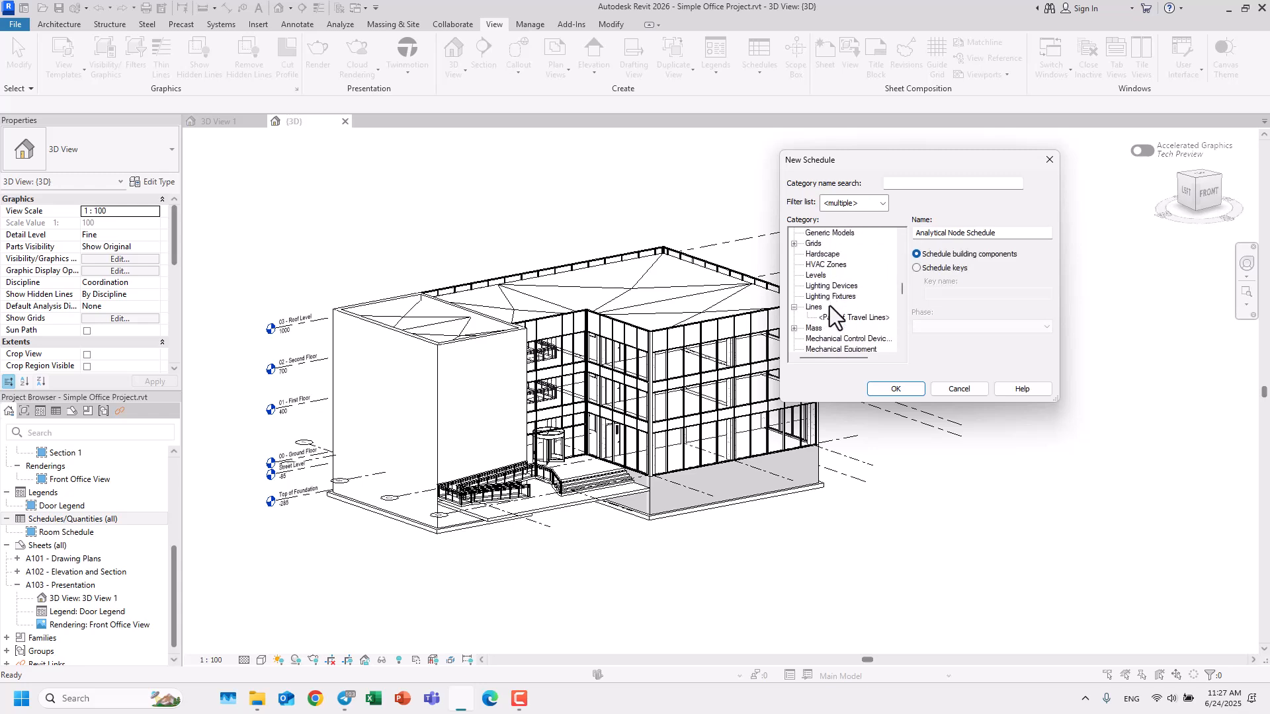
pyautogui.scroll(3, 828, 305)
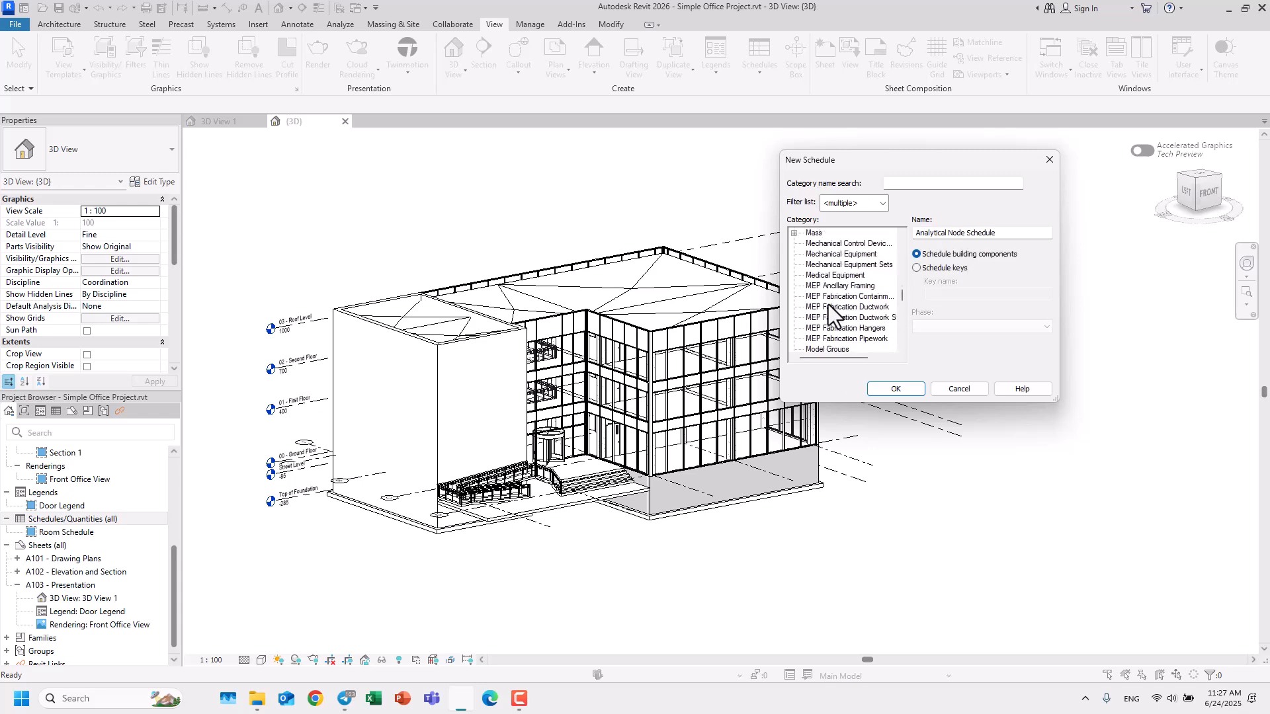
pyautogui.scroll(-7, 829, 304)
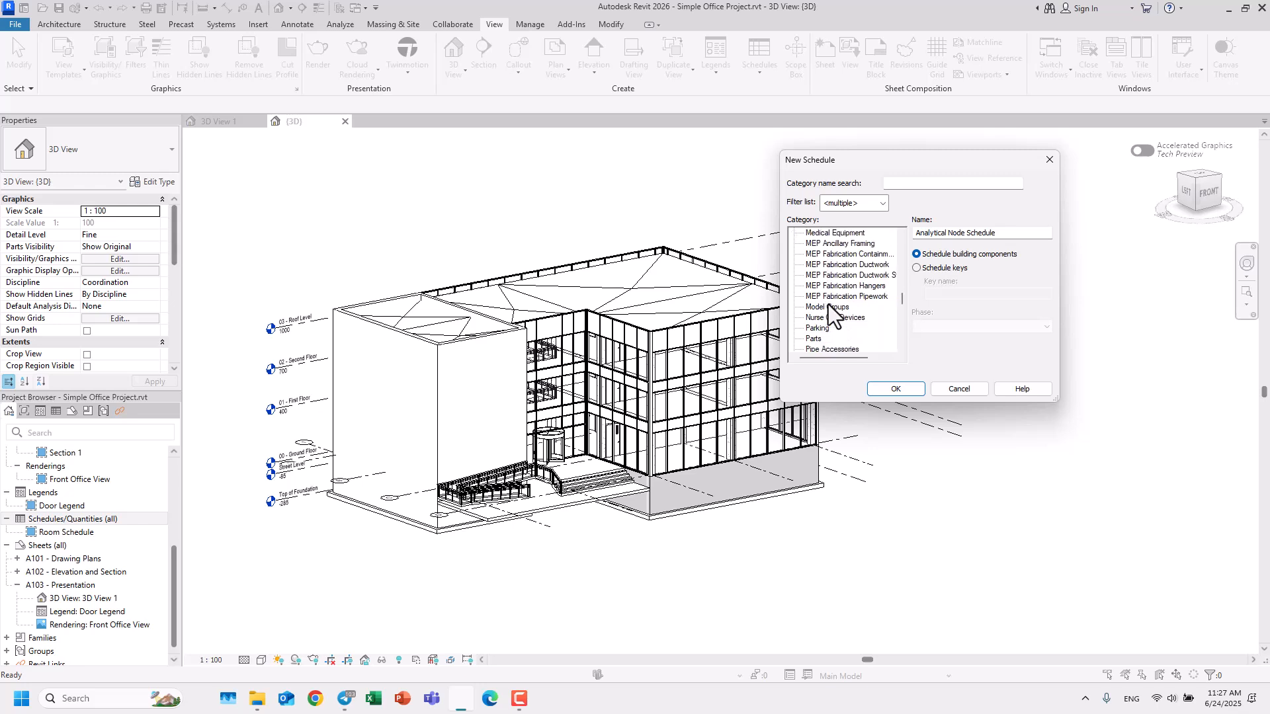
# Search the schedule categories for "mulli" and clear the search
pyautogui.click(904, 183)
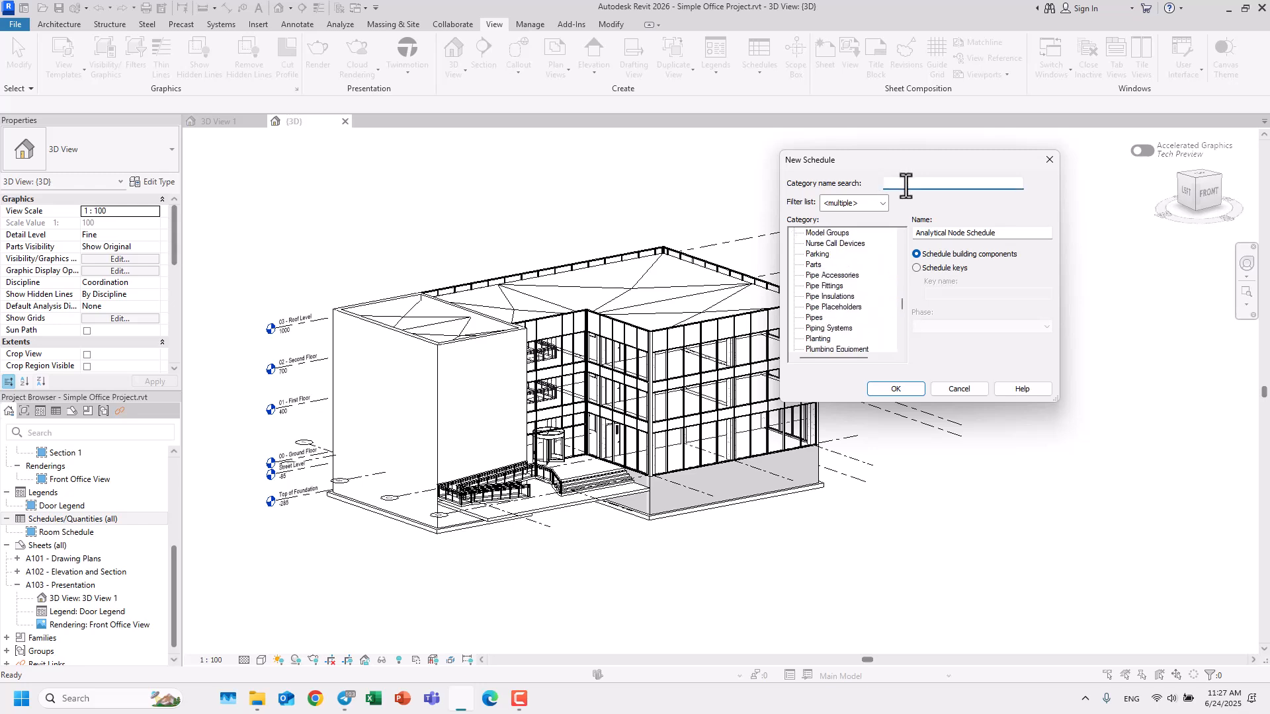
pyautogui.write('mulli')
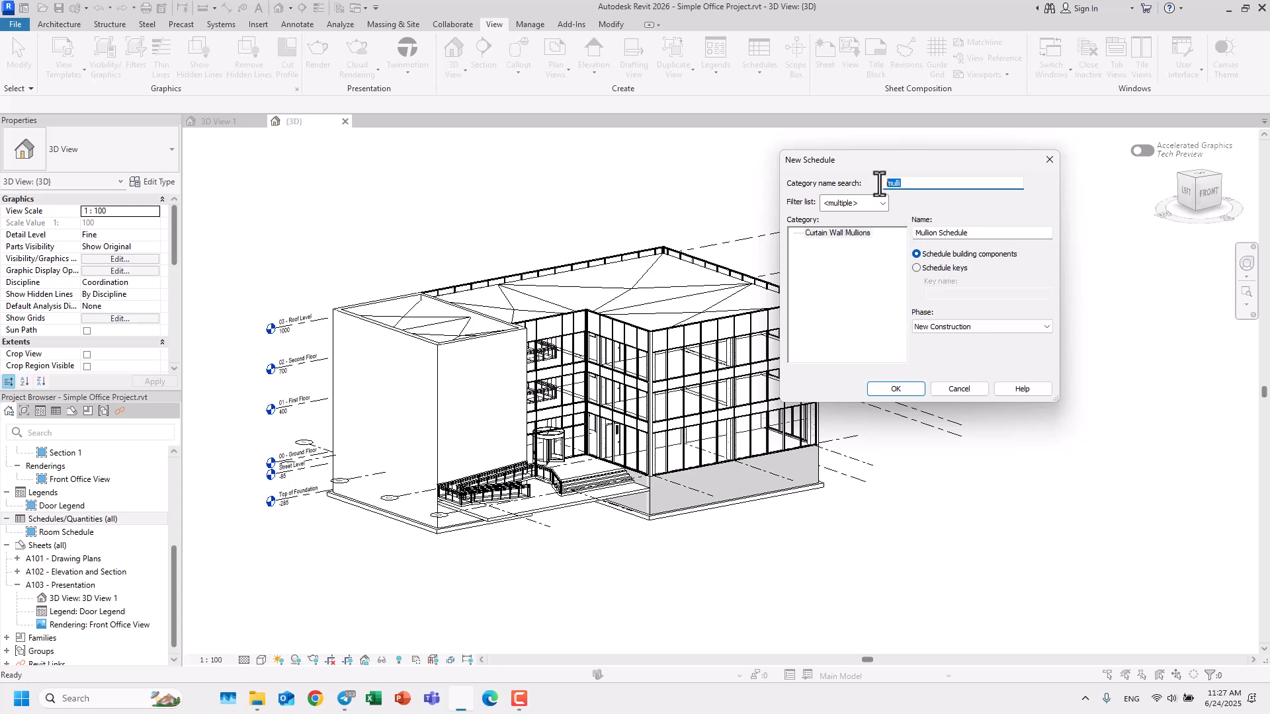
pyautogui.press('BackSpace')
pyautogui.press('BackSpace')
pyautogui.press('BackSpace')
pyautogui.press('BackSpace')
pyautogui.press('BackSpace')
# Create a new building component schedule for the Curtain Wall Mullions category, named Mullion Schedule, in the New Construction phase
pyautogui.click(840, 287)
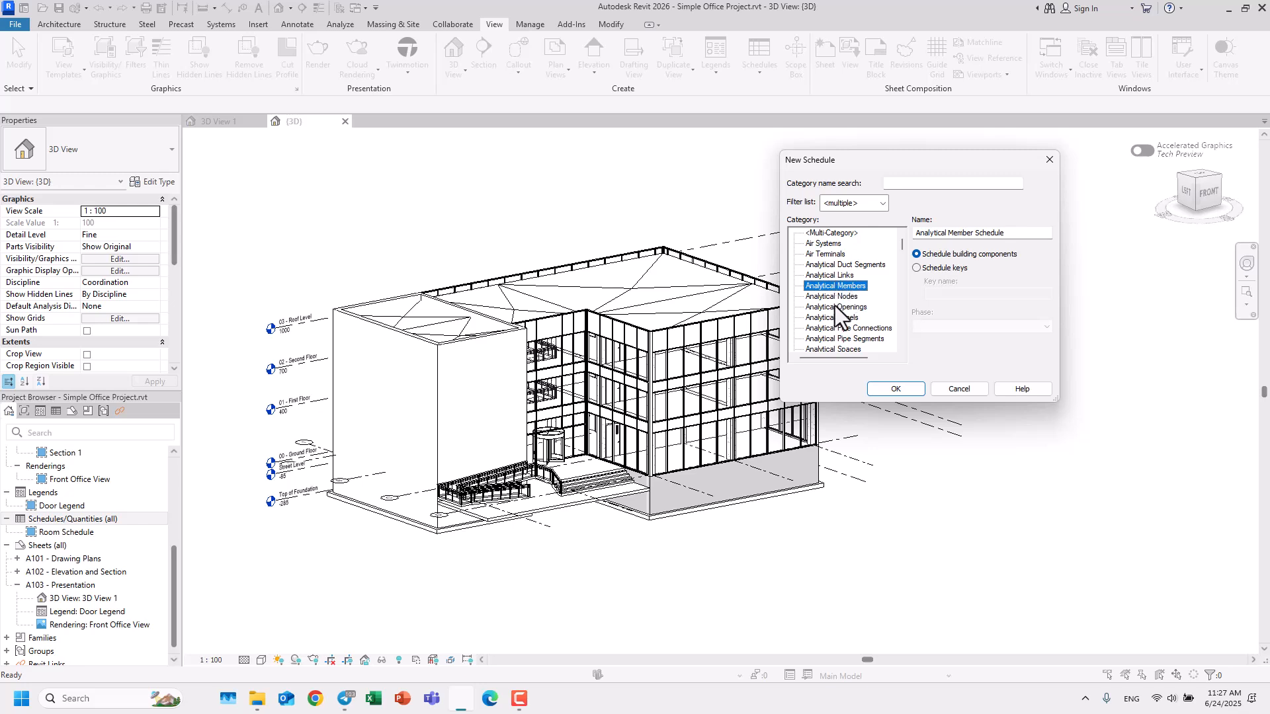
pyautogui.click(835, 306)
pyautogui.scroll(-3, 824, 327)
pyautogui.click(824, 327)
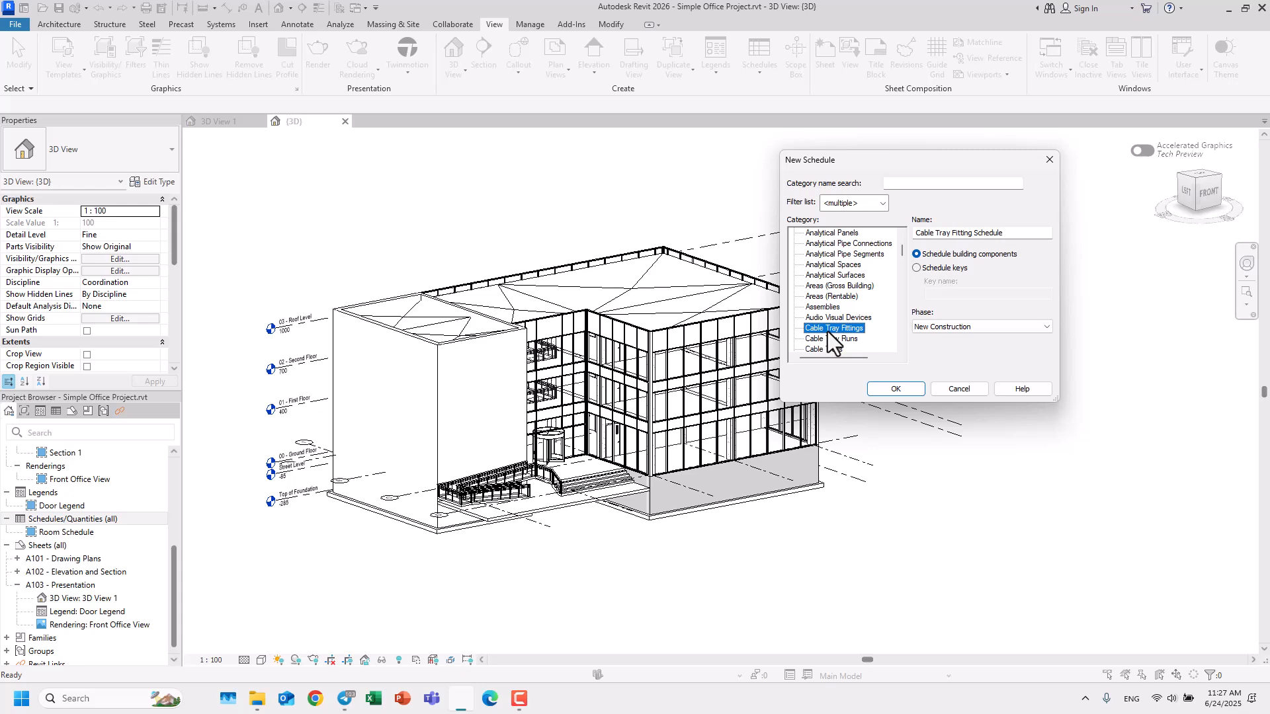
pyautogui.scroll(-1, 814, 330)
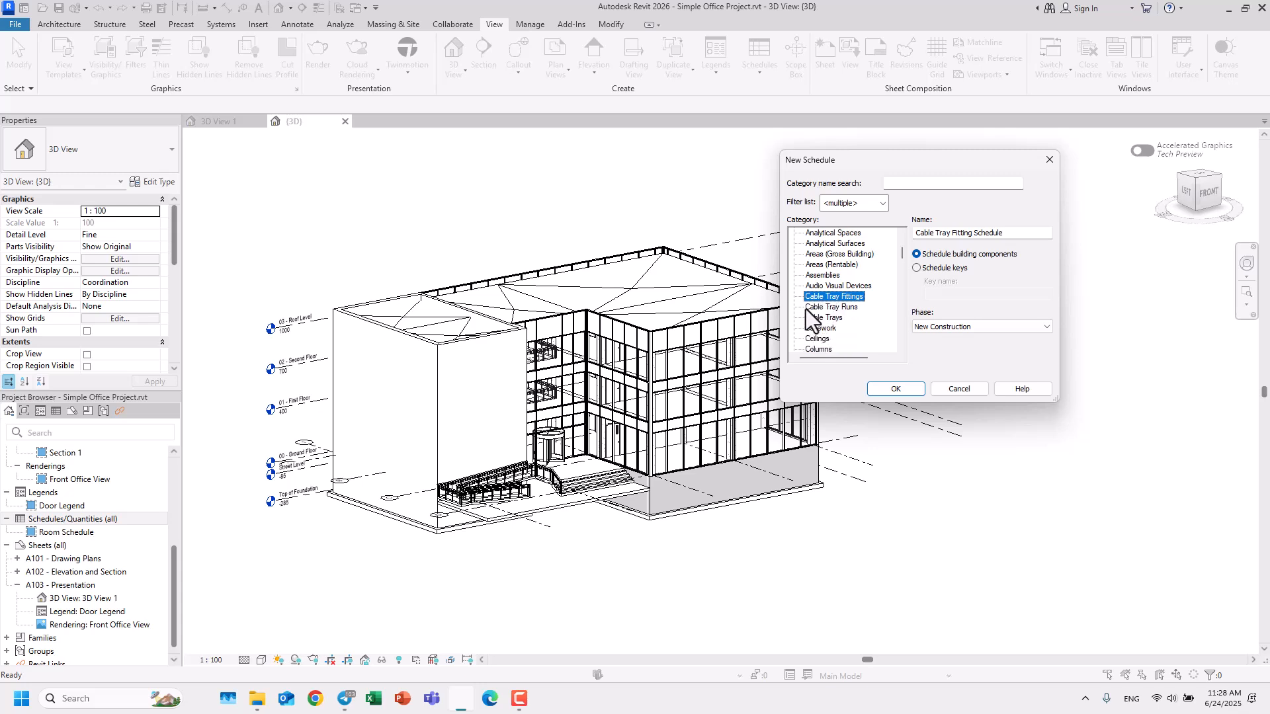
pyautogui.scroll(-3, 813, 304)
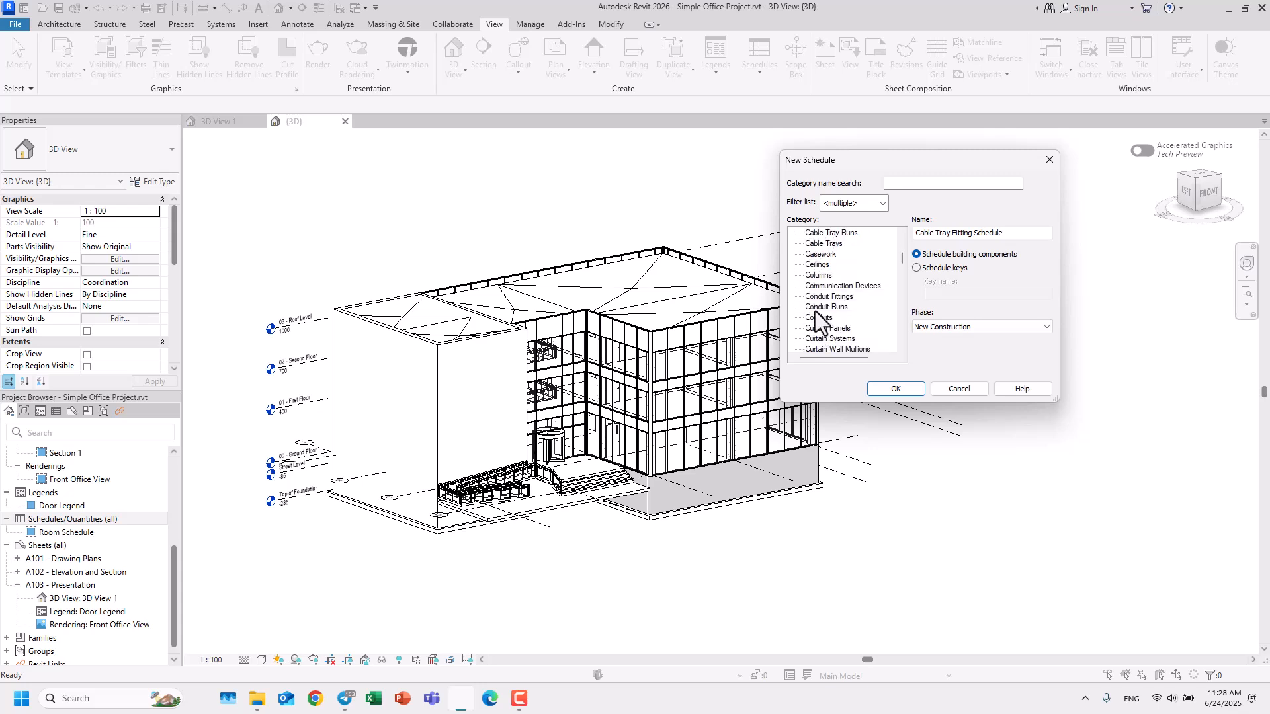
pyautogui.click(822, 318)
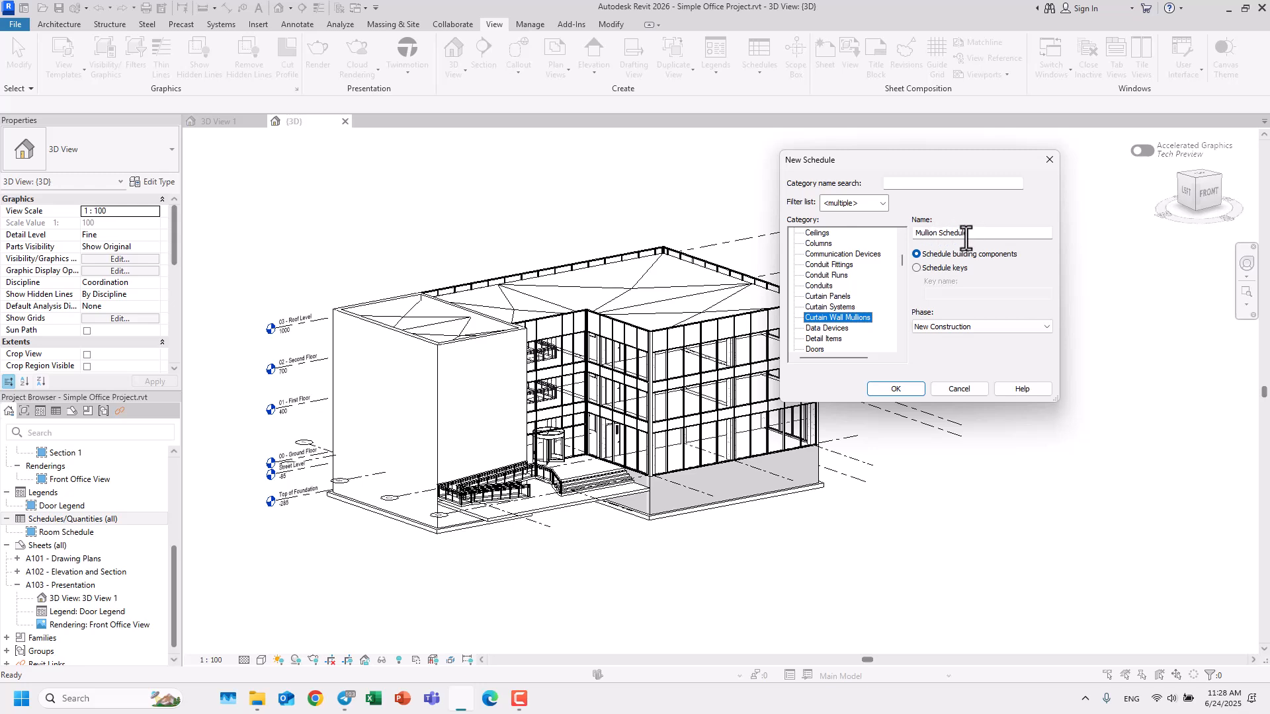
pyautogui.click(898, 390)
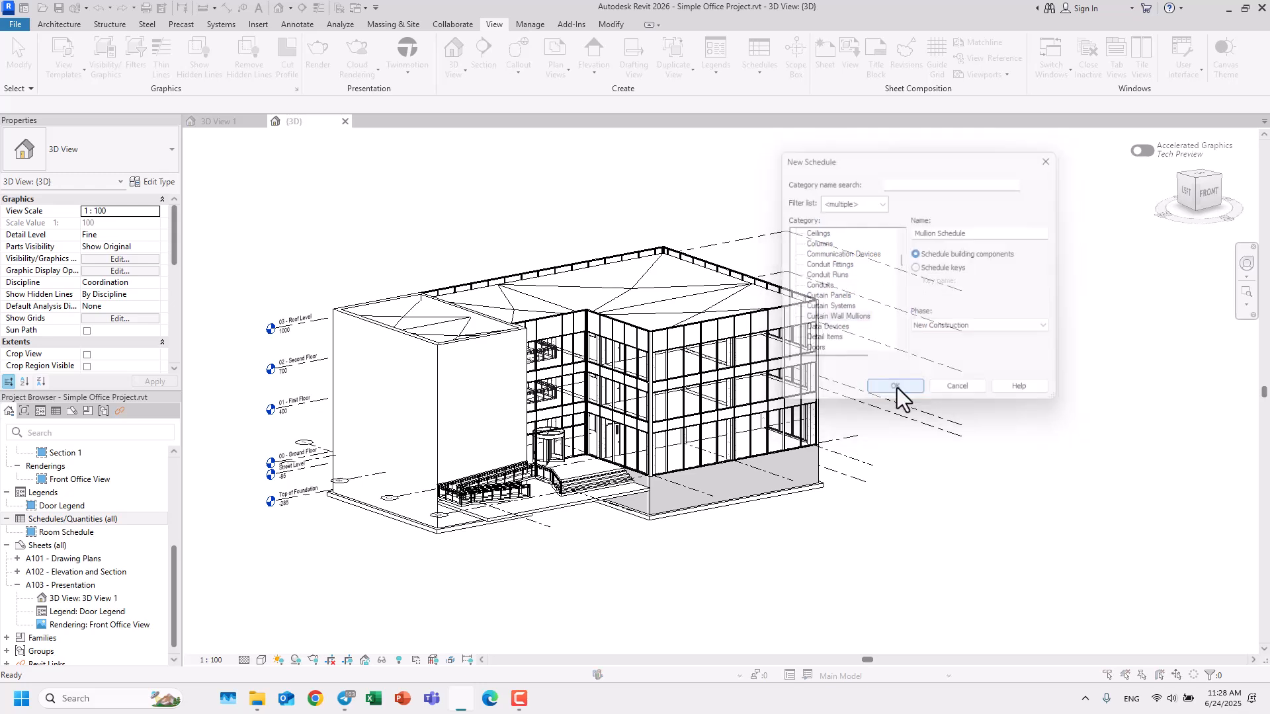
# Check which sources the schedule can take fields from, keep Curtain Wall Mullions, and move the Schedule Properties dialog aside
pyautogui.moveTo(549, 152); pyautogui.dragTo(578, 154)
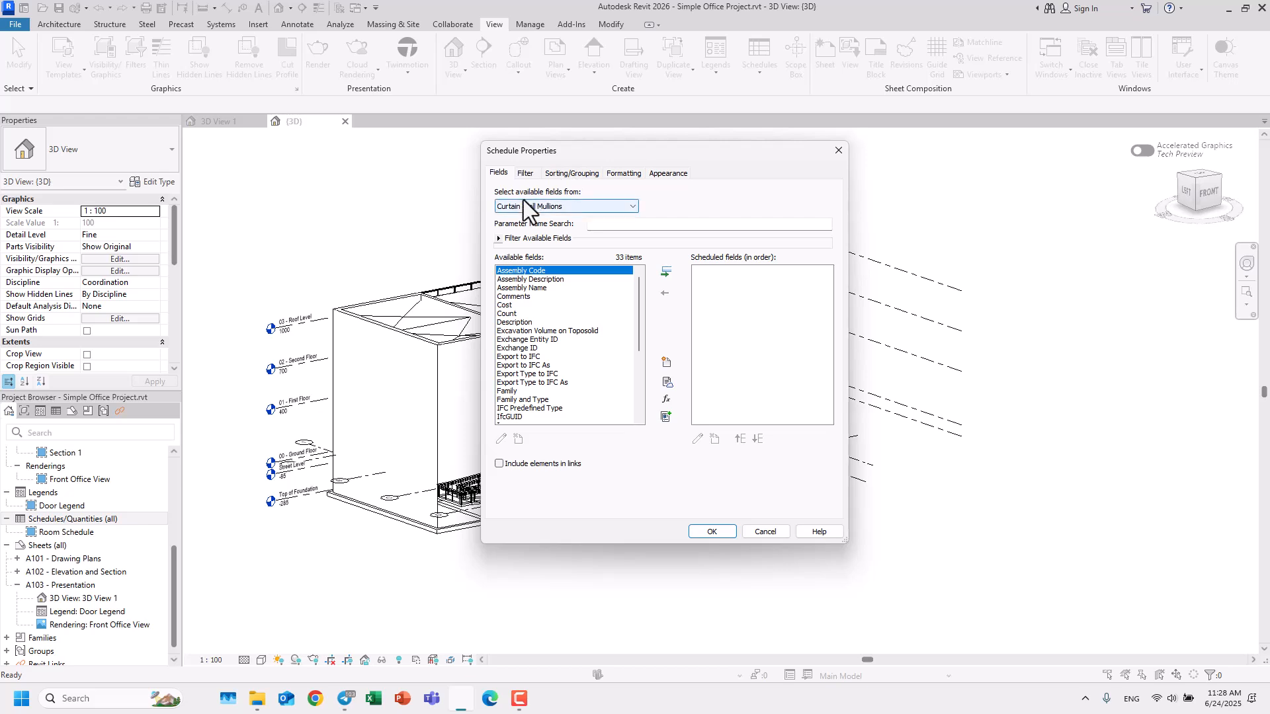
pyautogui.click(570, 200)
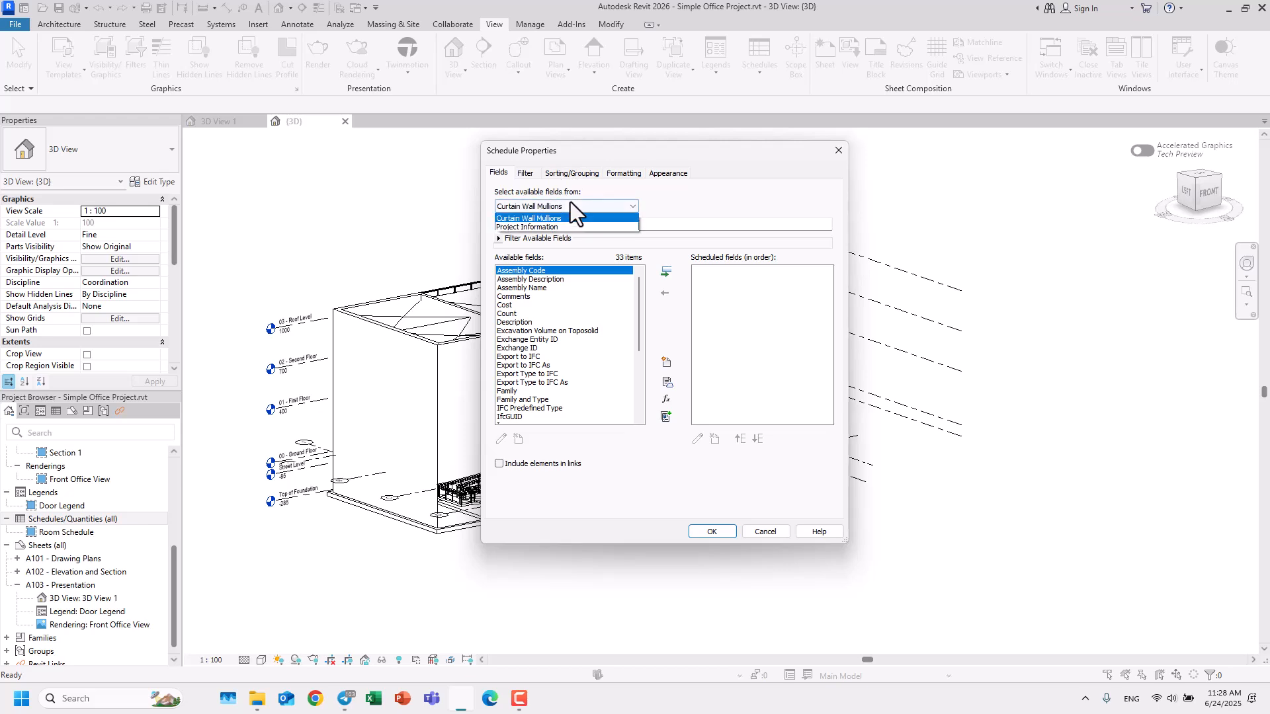
pyautogui.click(569, 203)
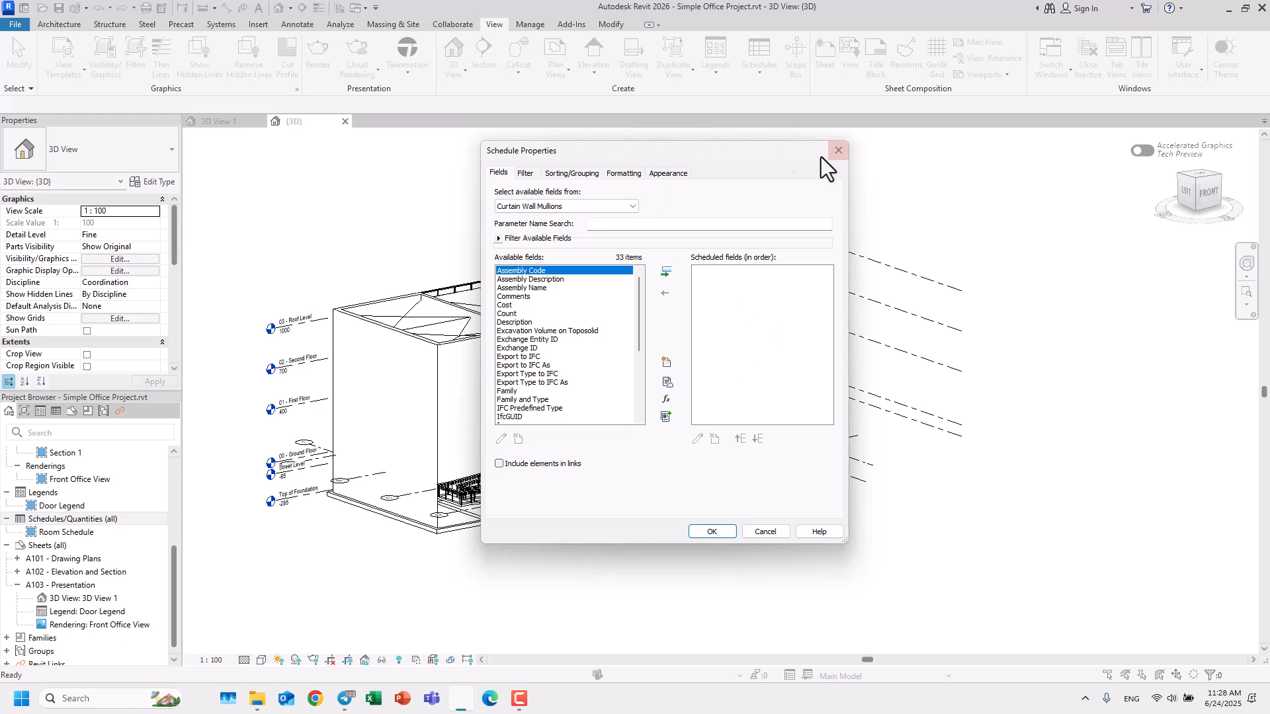
pyautogui.moveTo(727, 154); pyautogui.dragTo(949, 130)
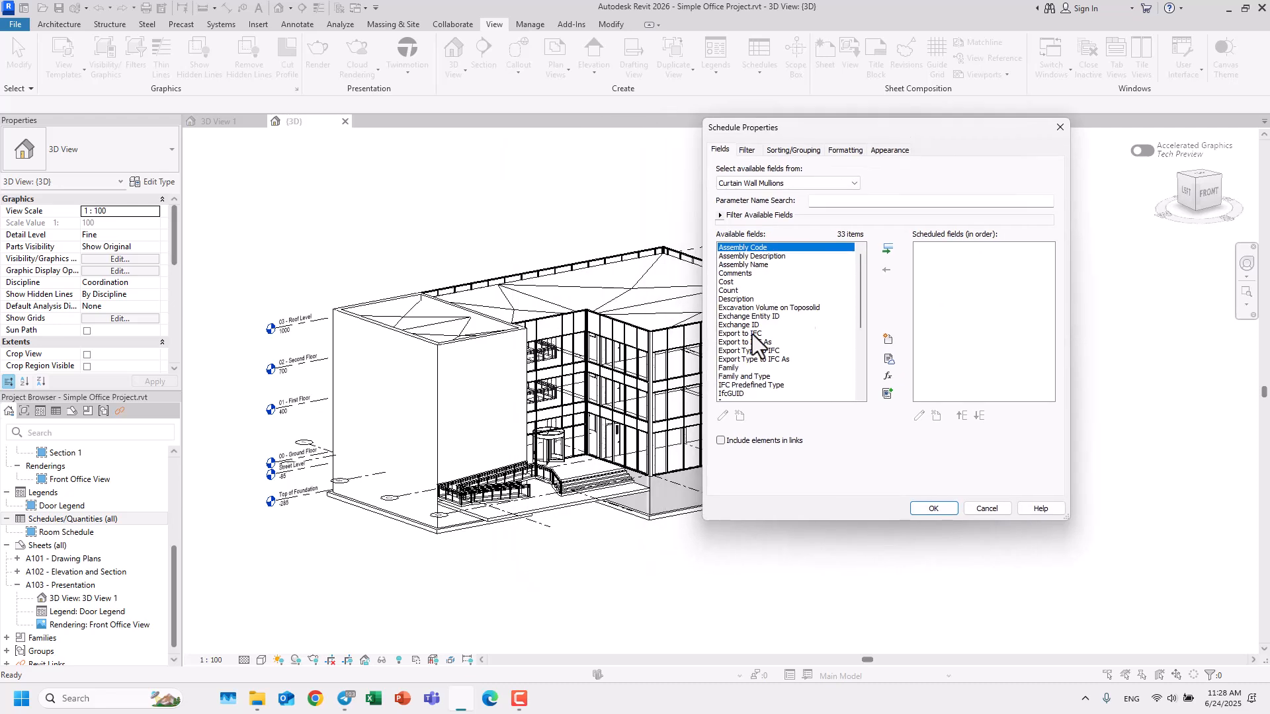
# Add Family and Type to the scheduled fields, trying its removal once before adding it again
pyautogui.click(732, 283)
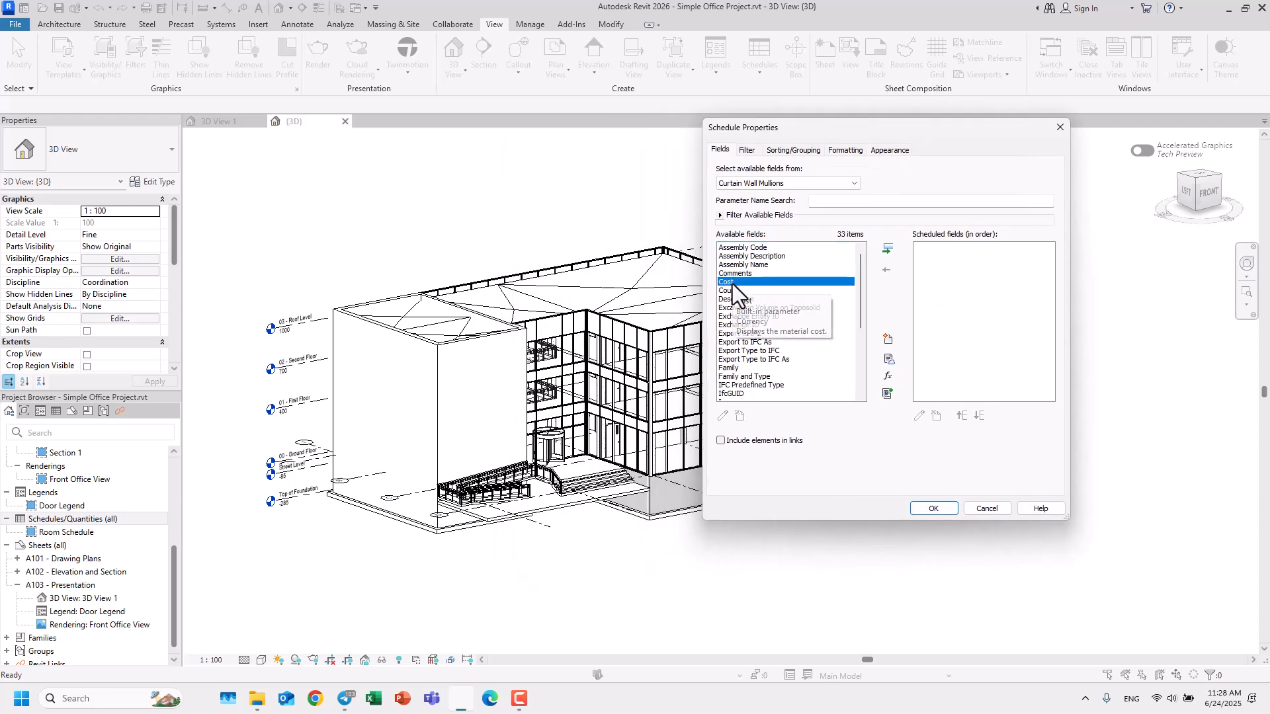
pyautogui.click(733, 376)
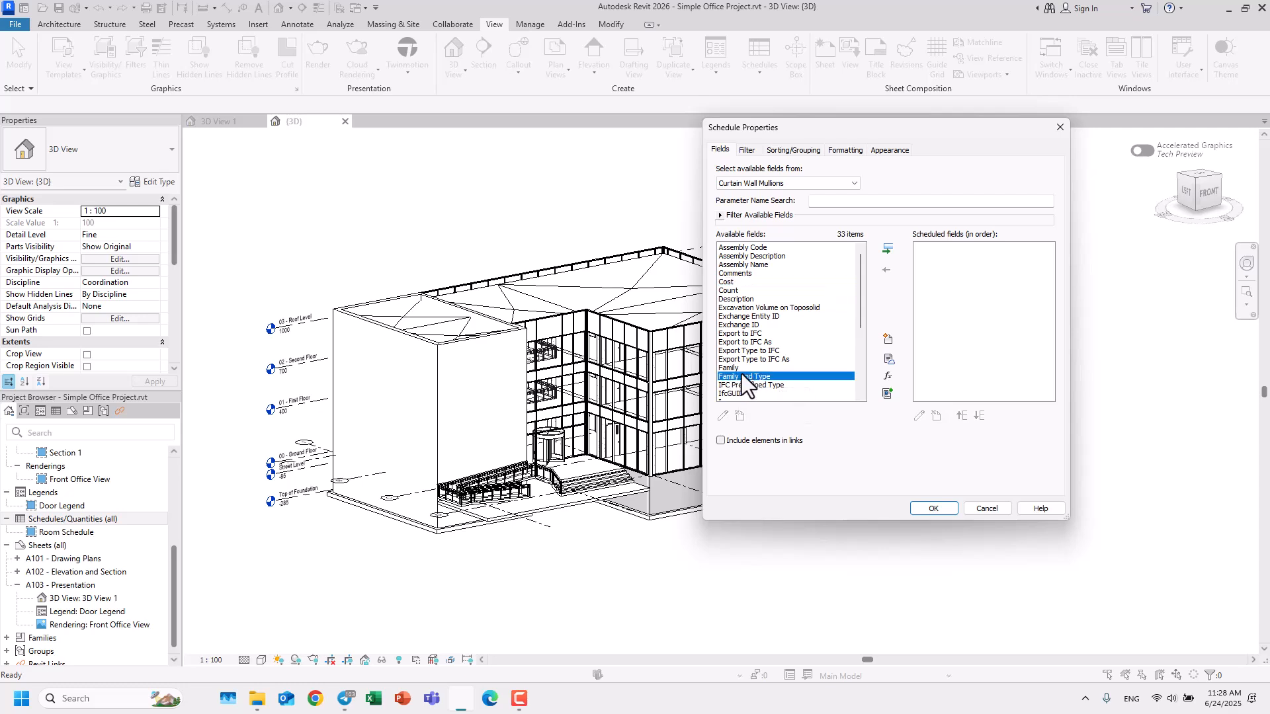
pyautogui.click(888, 248)
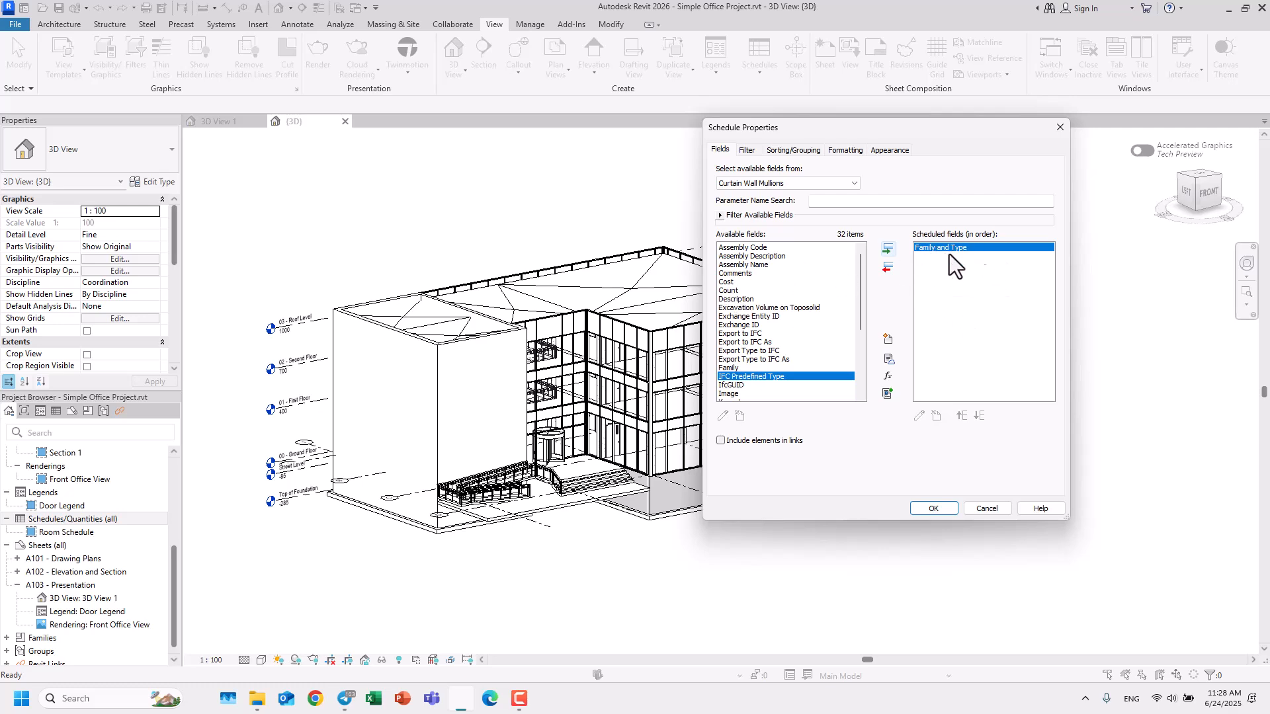
pyautogui.click(888, 267)
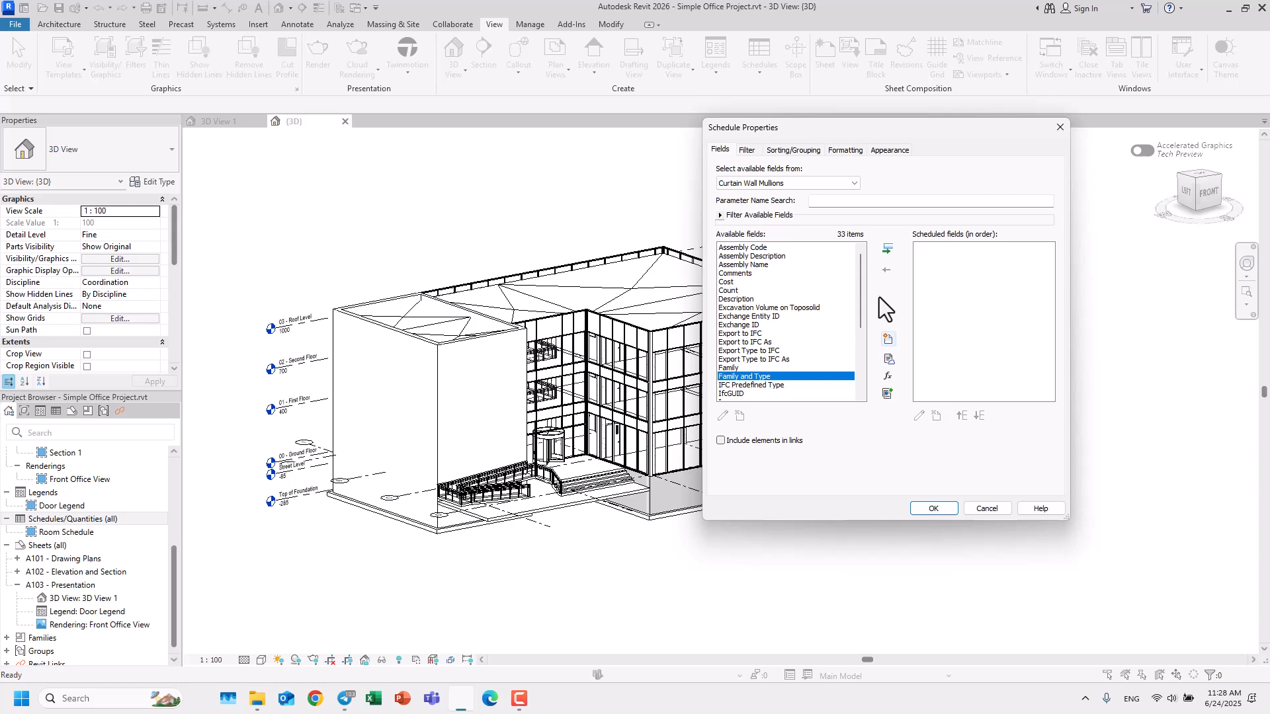
pyautogui.click(884, 250)
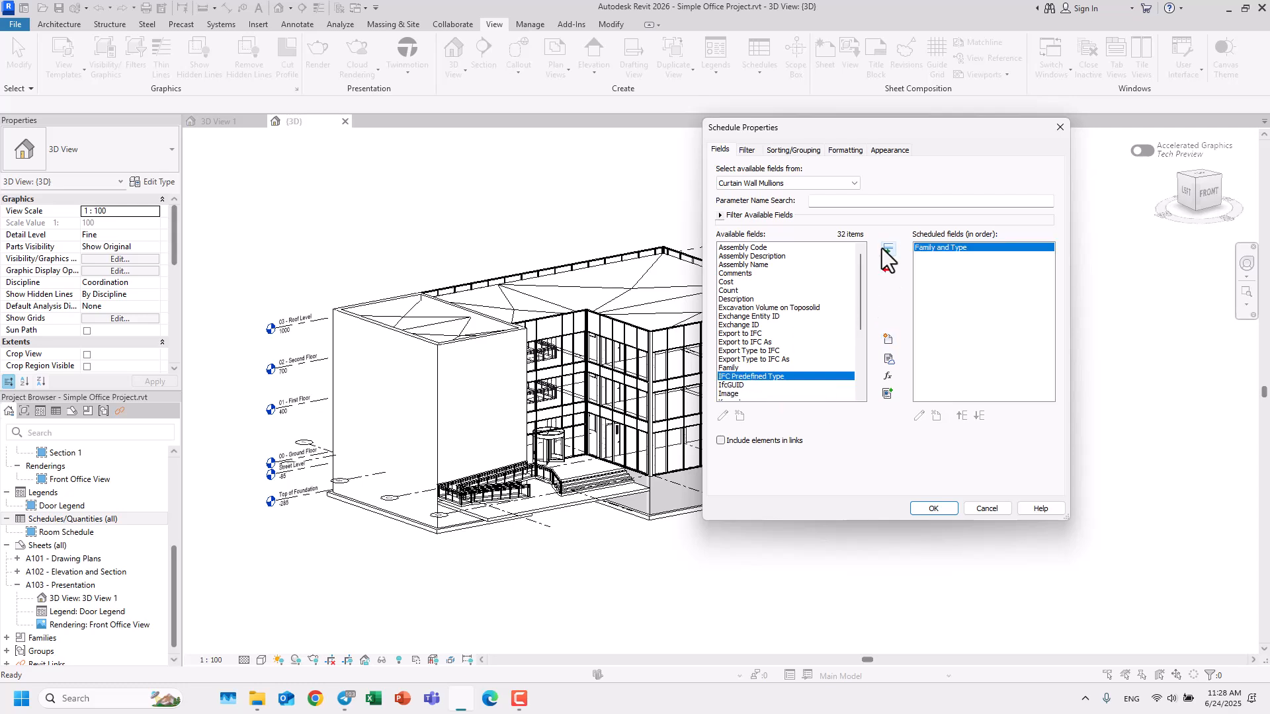
# Add Export Type to IFC As to the scheduled fields and remove it again
pyautogui.click(731, 361)
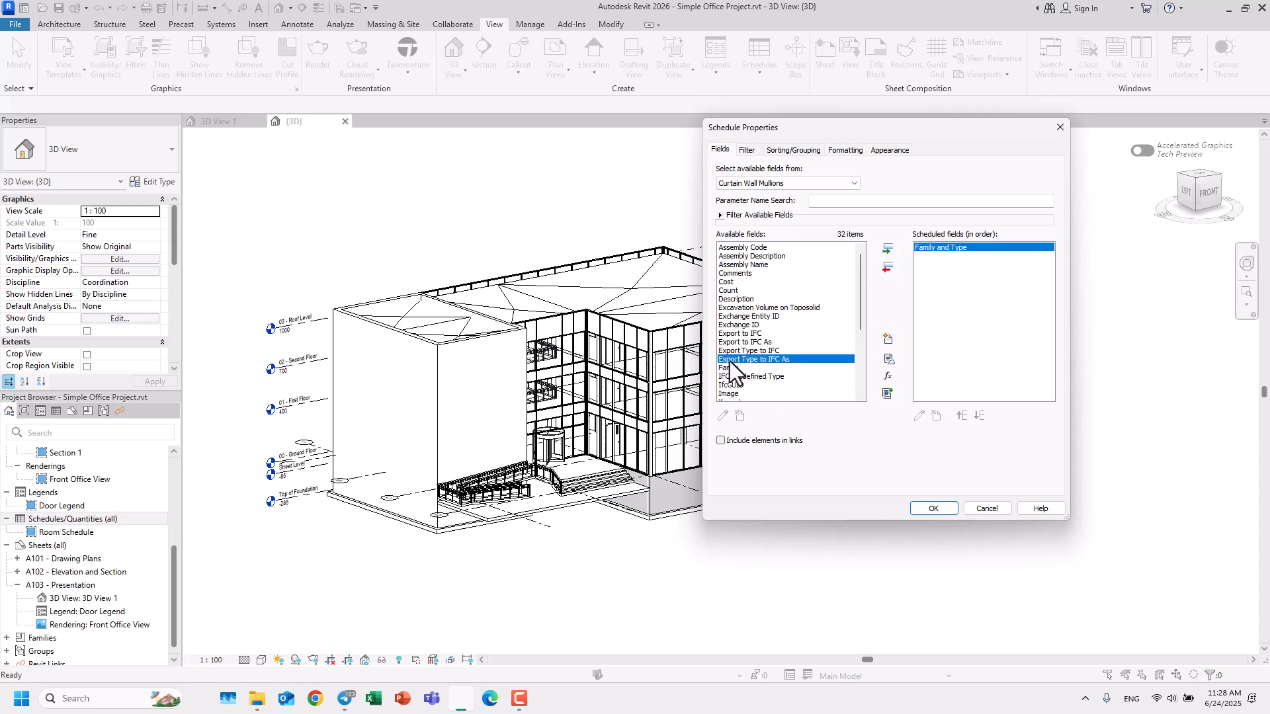
pyautogui.click(888, 250)
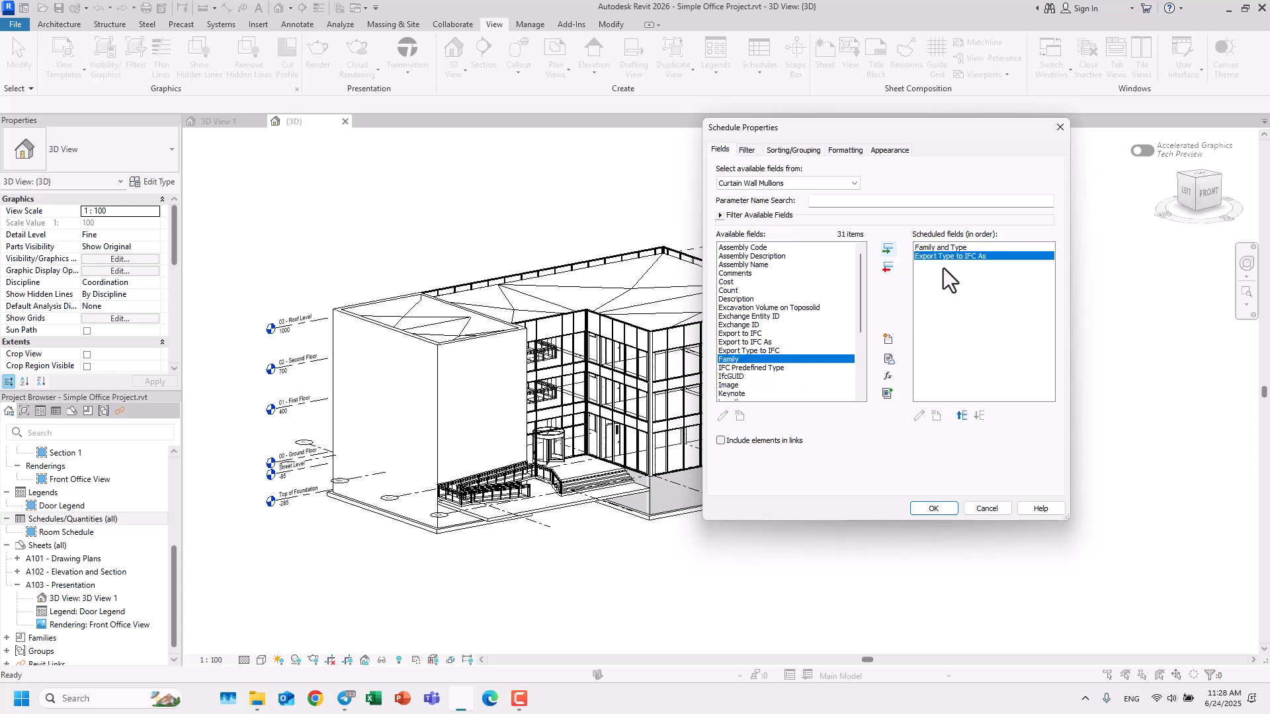
pyautogui.click(888, 266)
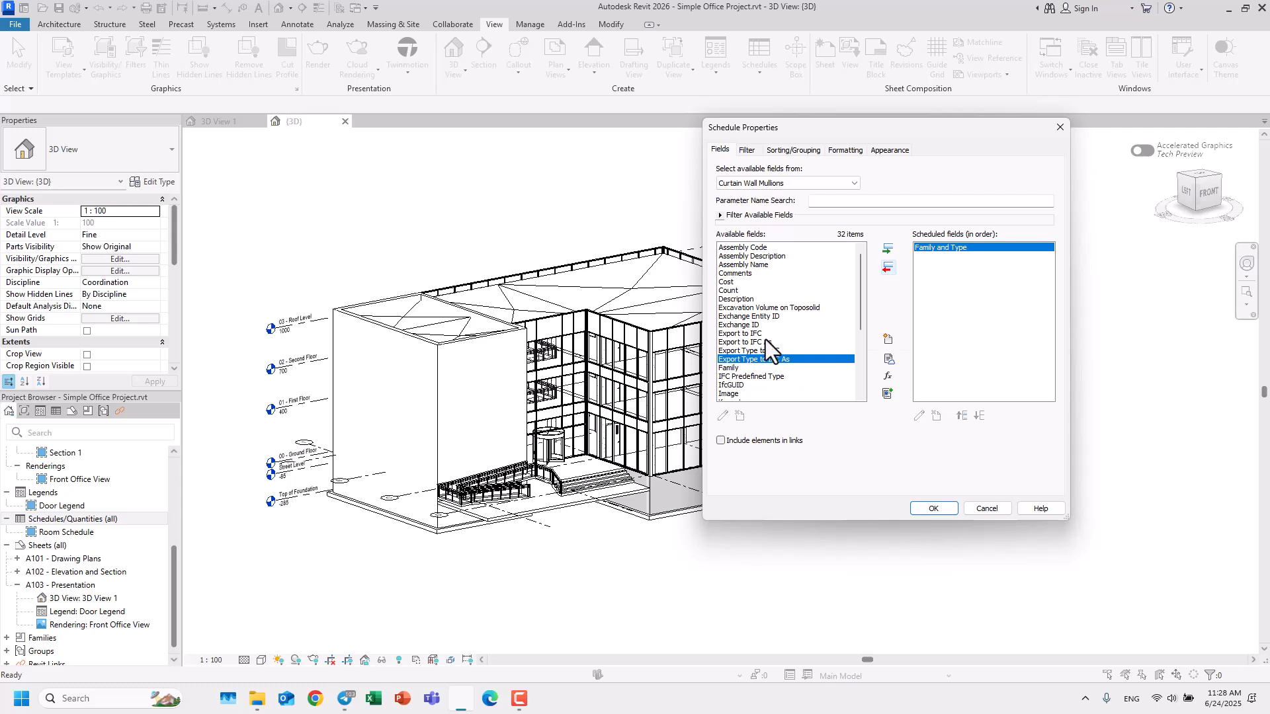
# Add the Count, Cost and Length fields to the mullion schedule
pyautogui.click(732, 291)
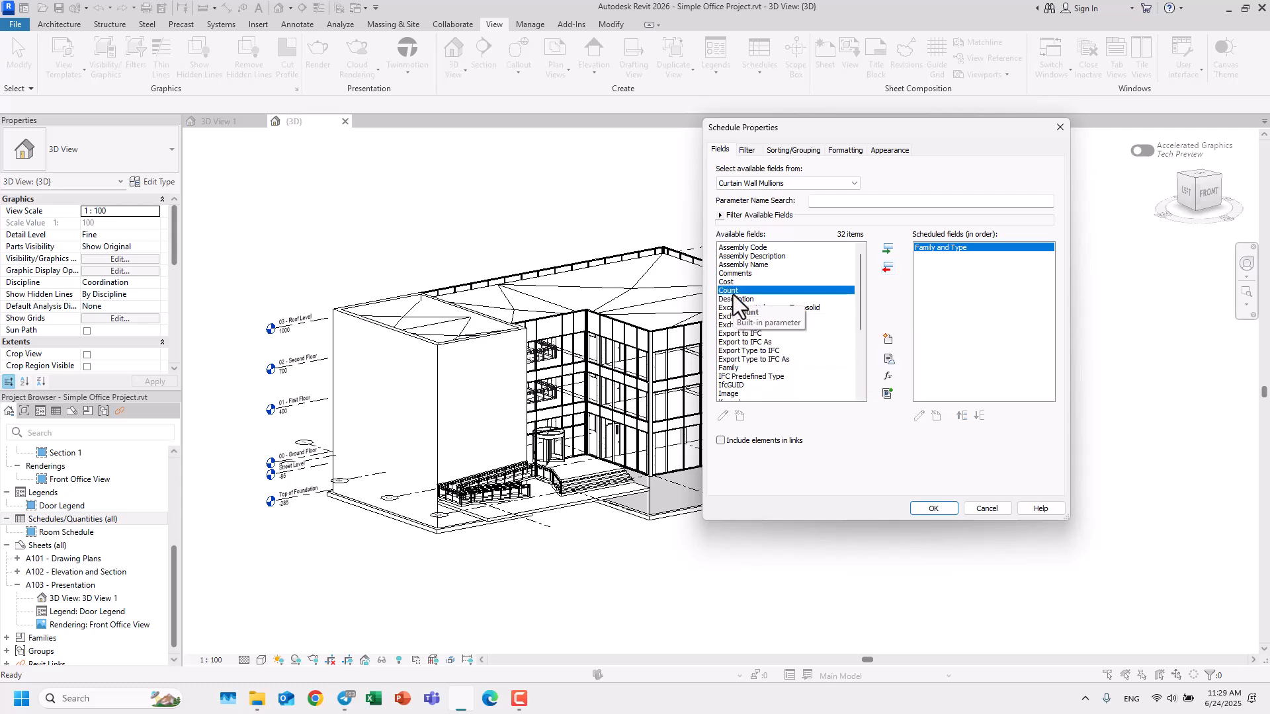
pyautogui.click(887, 249)
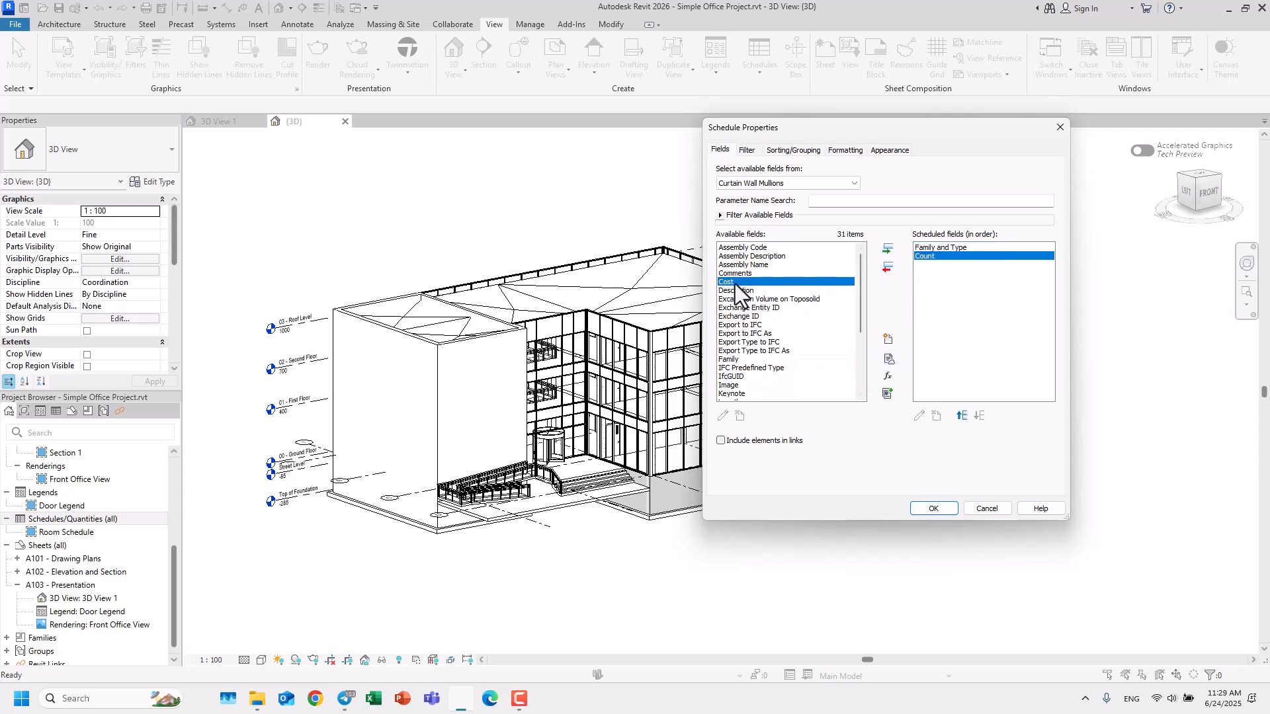
pyautogui.click(887, 250)
pyautogui.scroll(-3, 763, 345)
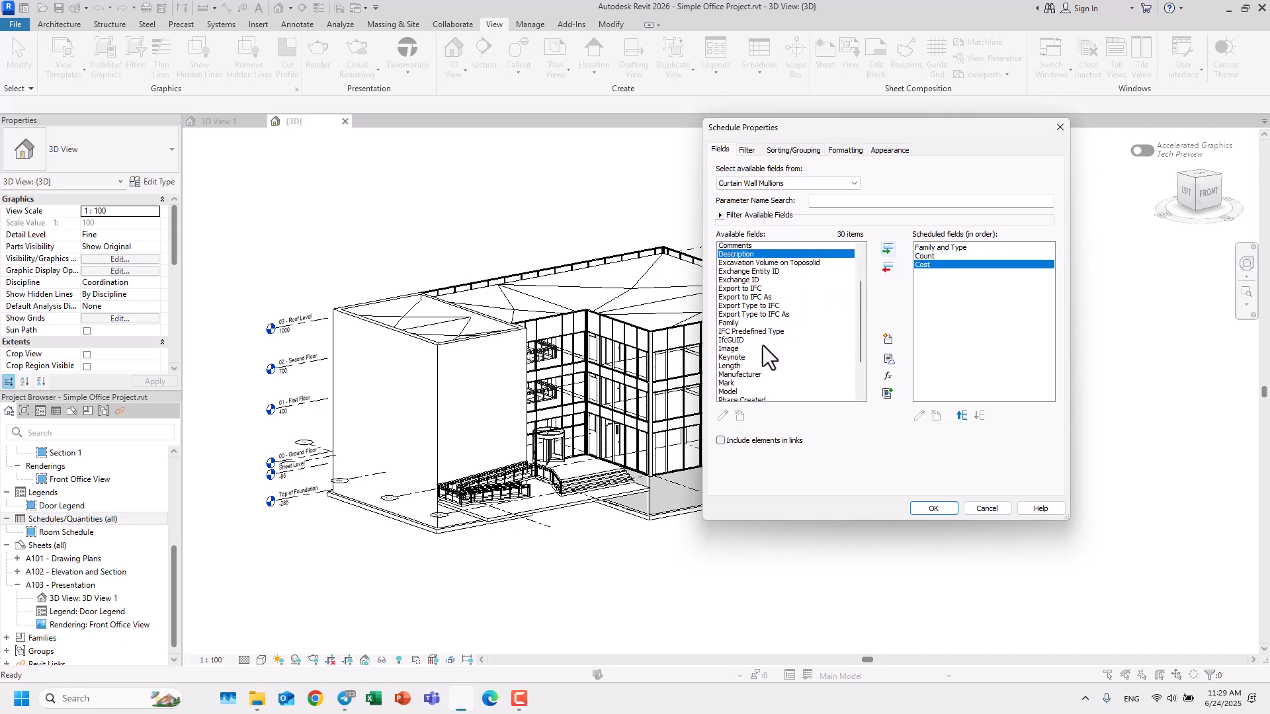
pyautogui.scroll(-2, 762, 346)
pyautogui.click(732, 291)
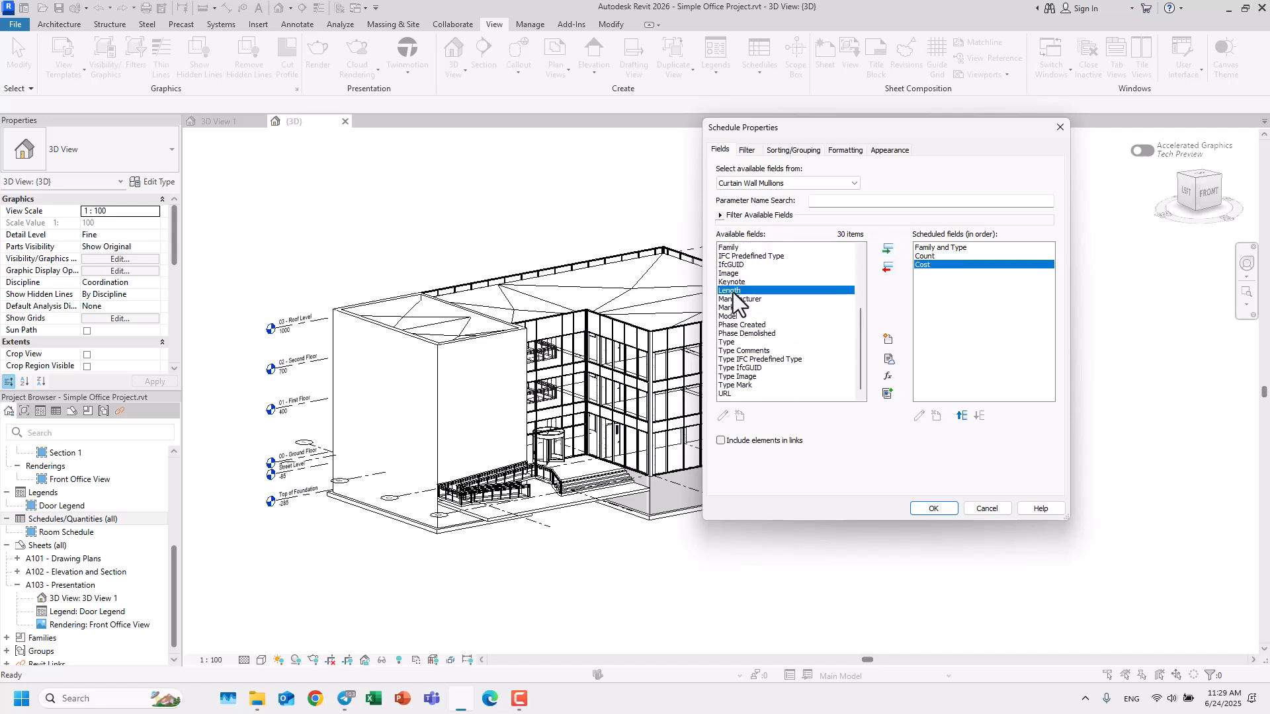
pyautogui.click(884, 251)
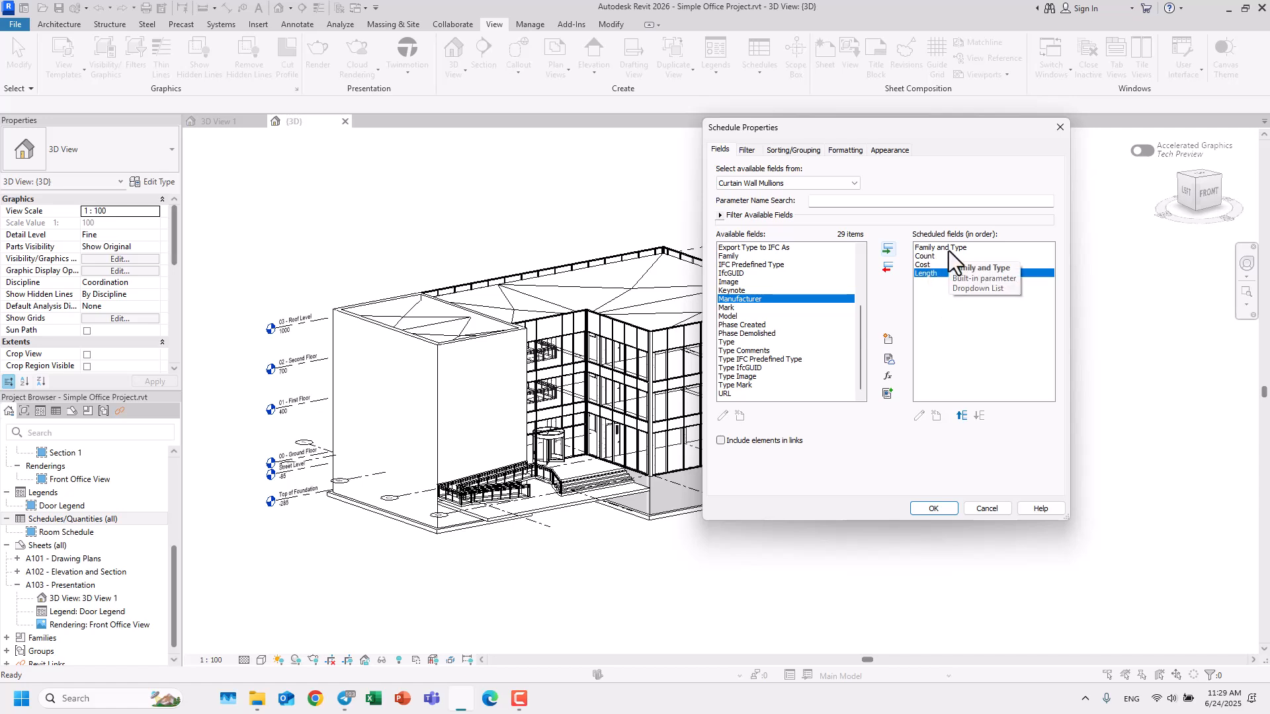
# Move the Length field up in the scheduled fields so it follows Family and Type directly
pyautogui.moveTo(930, 273)
pyautogui.mouseDown()
pyautogui.moveTo(926, 255)
pyautogui.moveTo(933, 289)
pyautogui.mouseUp()
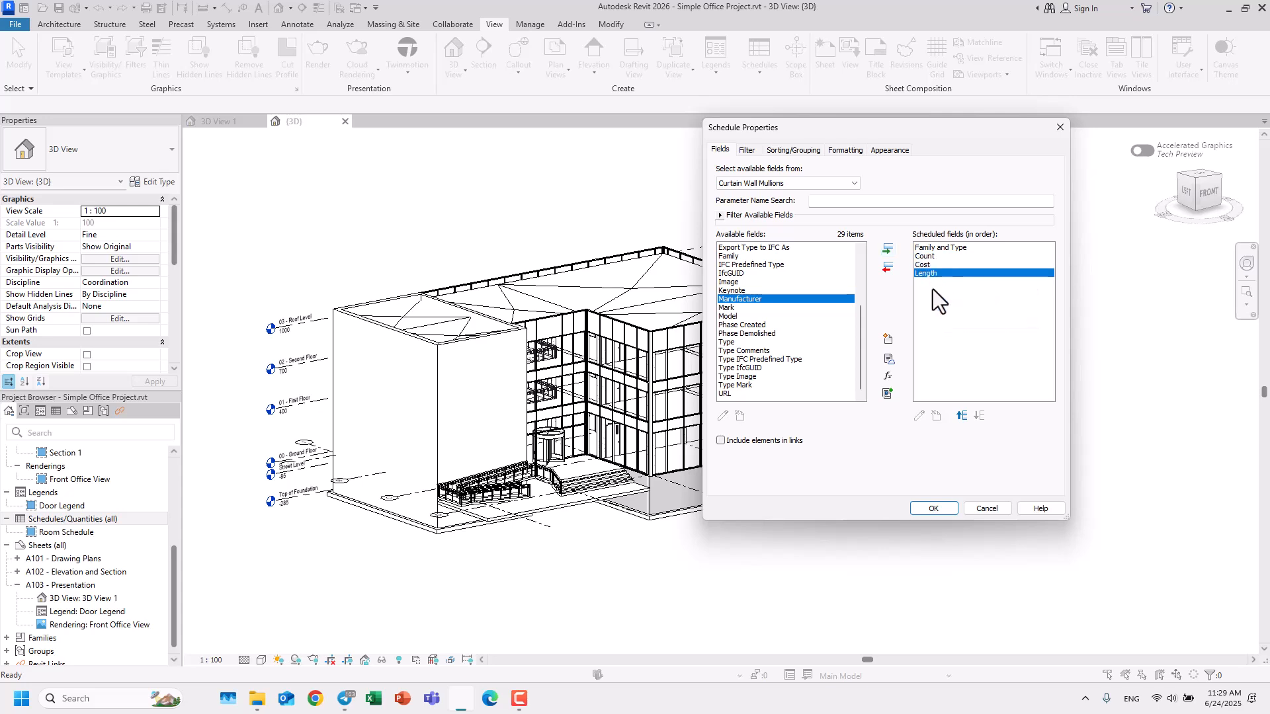
pyautogui.click(960, 418)
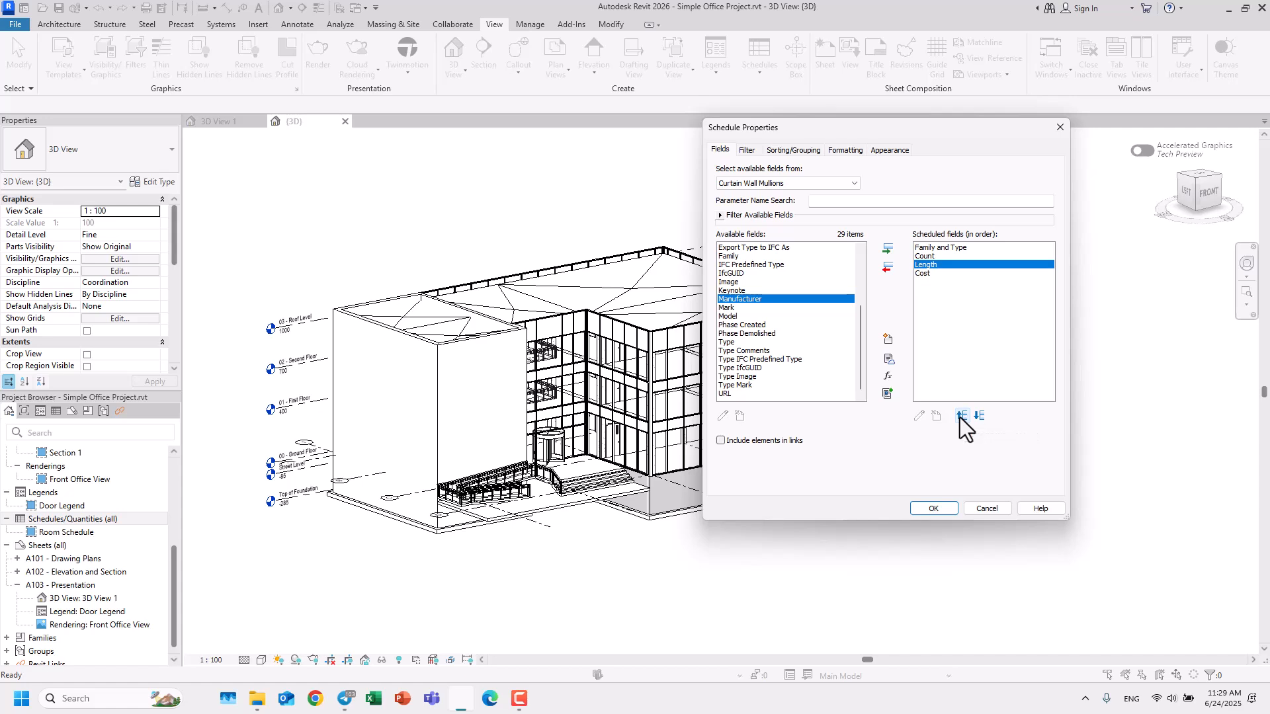
pyautogui.click(961, 418)
pyautogui.click(975, 418)
pyautogui.click(966, 418)
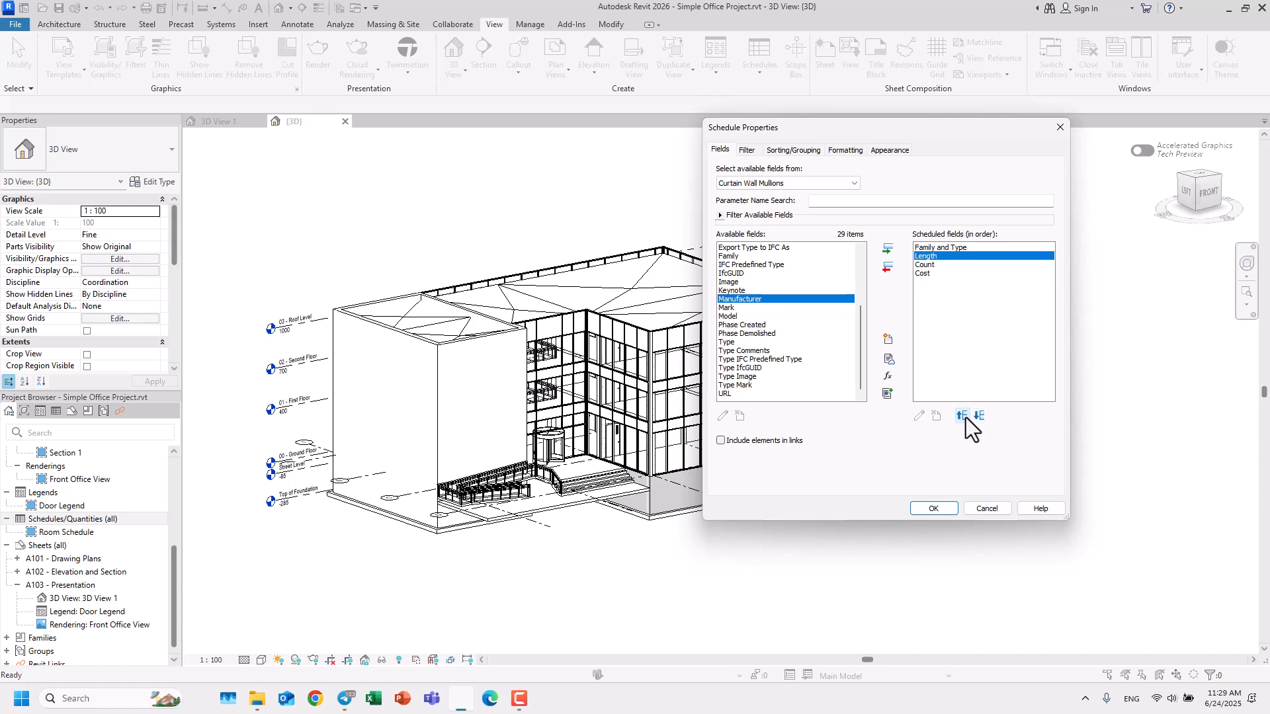
# Move the Count field below Cost and back above it in the scheduled field order
pyautogui.click(925, 264)
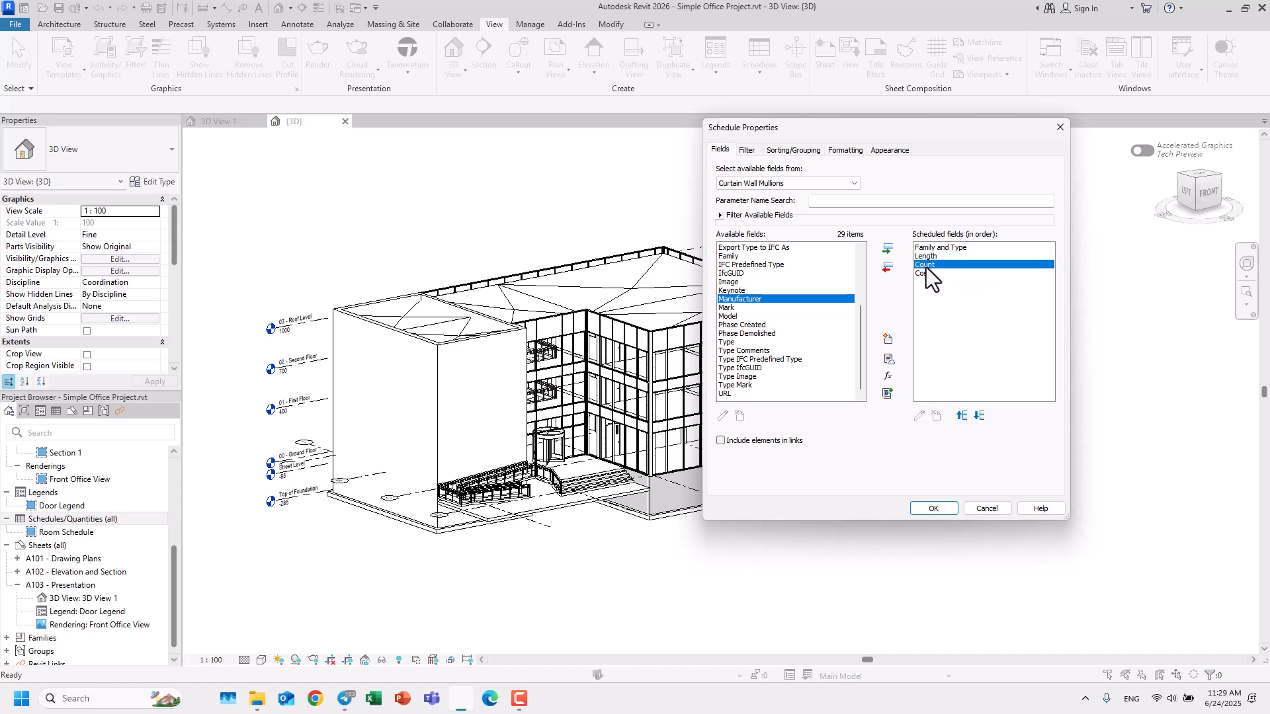
pyautogui.click(978, 417)
pyautogui.click(963, 415)
# Move the Schedule Properties dialog and examine which fields the mullion schedule can be filtered by, leaving the filter at (none)
pyautogui.moveTo(903, 130); pyautogui.dragTo(813, 119)
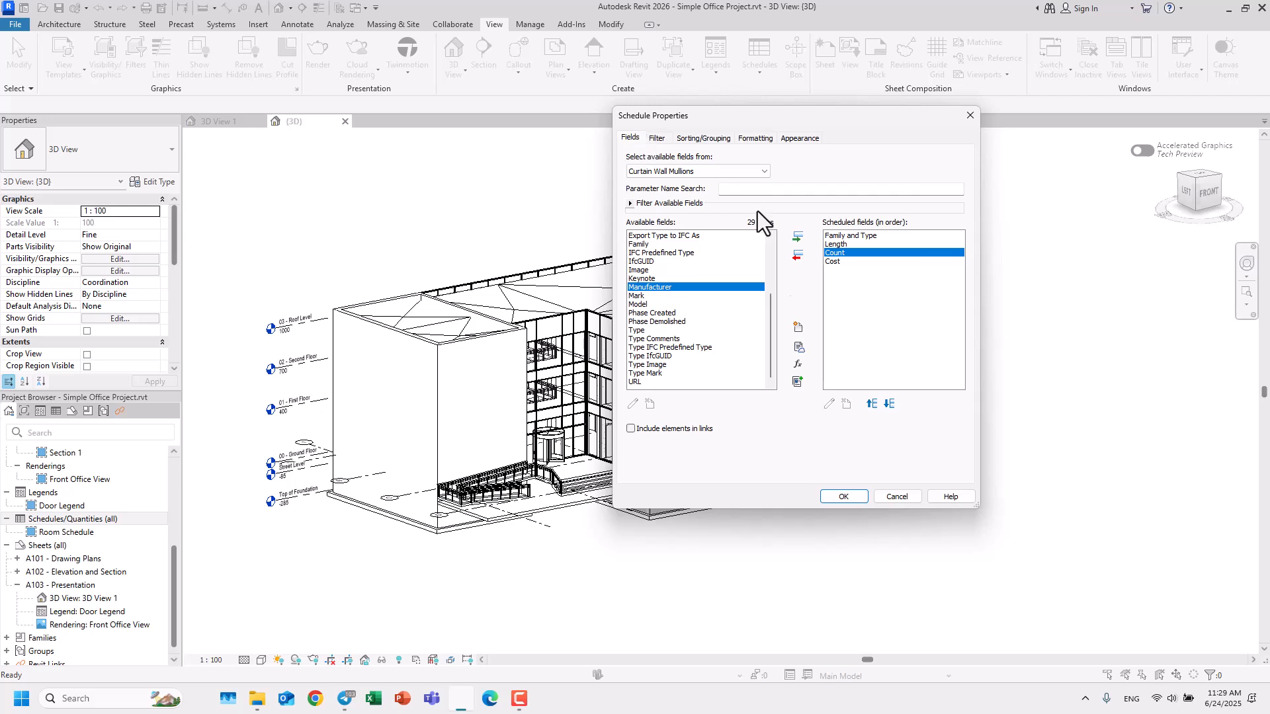
pyautogui.click(665, 138)
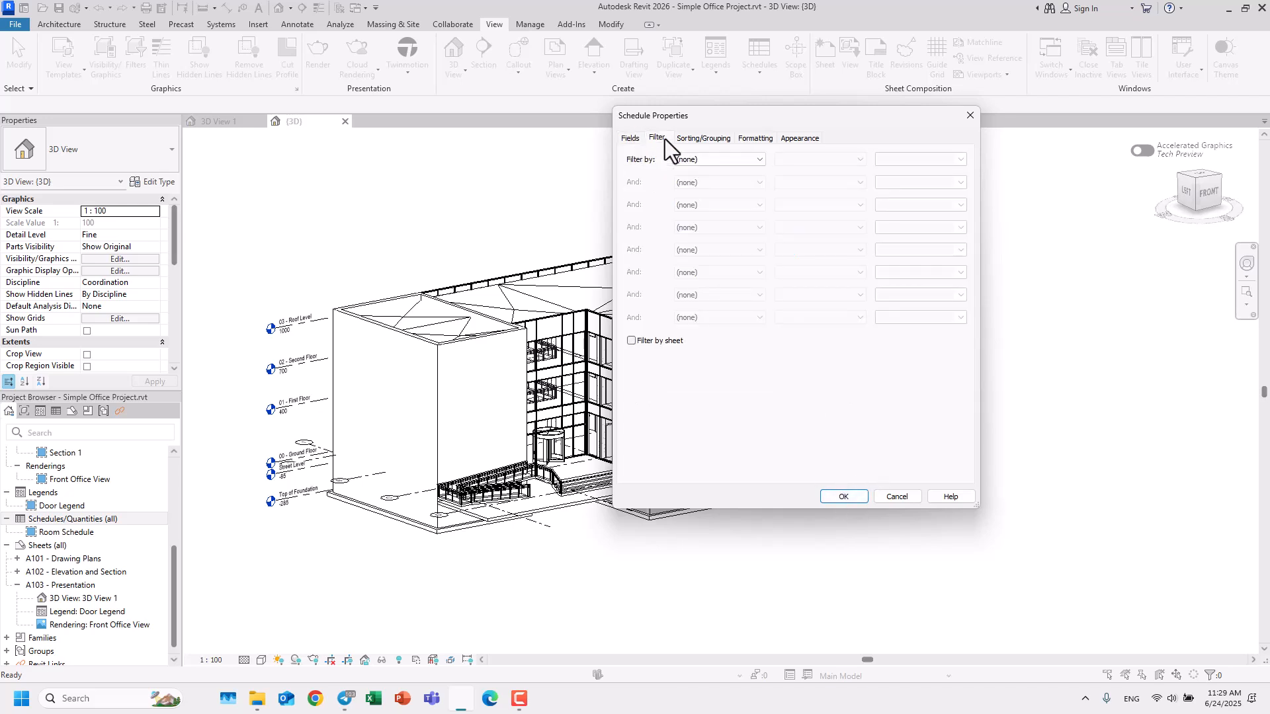
pyautogui.click(696, 159)
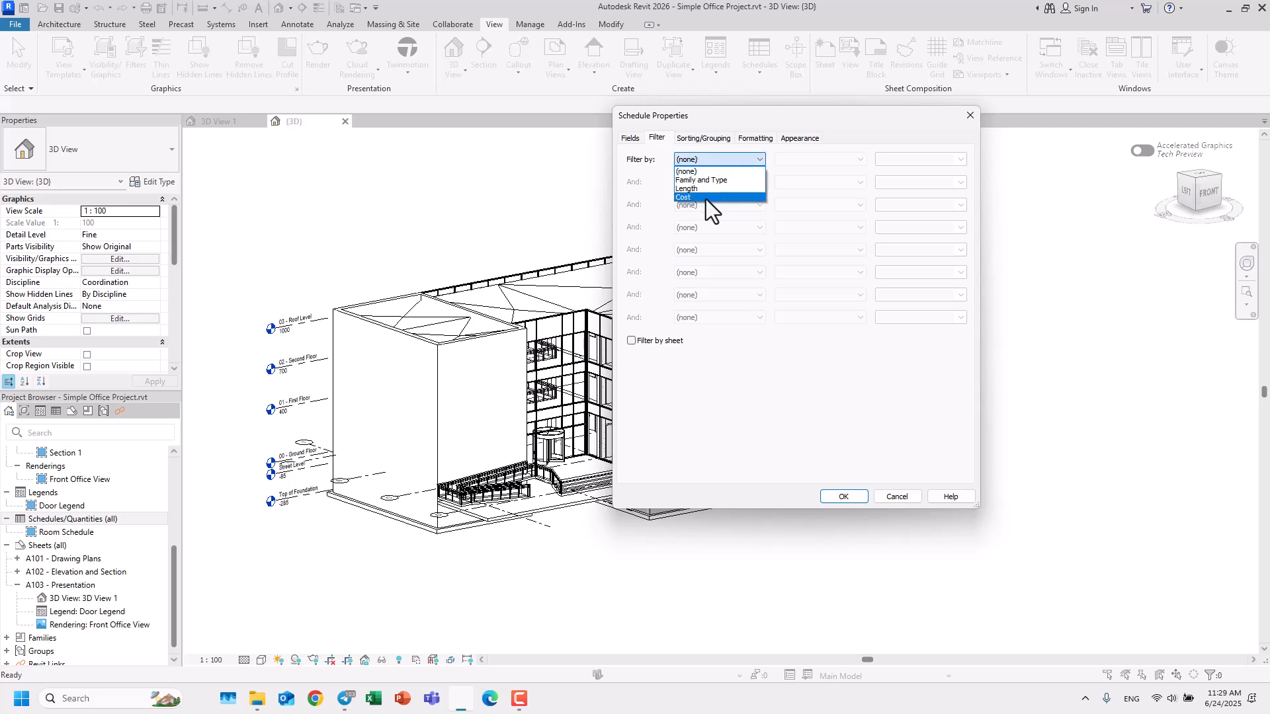
pyautogui.click(681, 160)
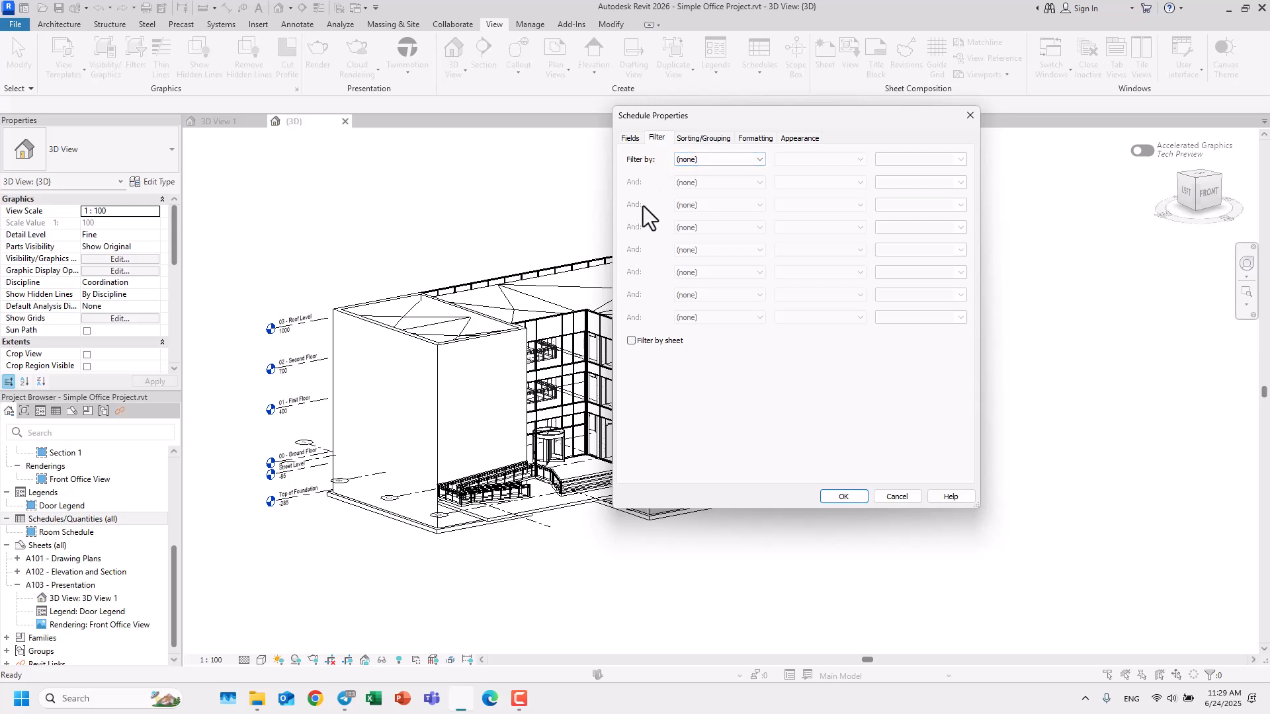
# Examine the sorting and grouping options of the mullion schedule, including the sort fields, leaving sorting at (none)
pyautogui.click(701, 140)
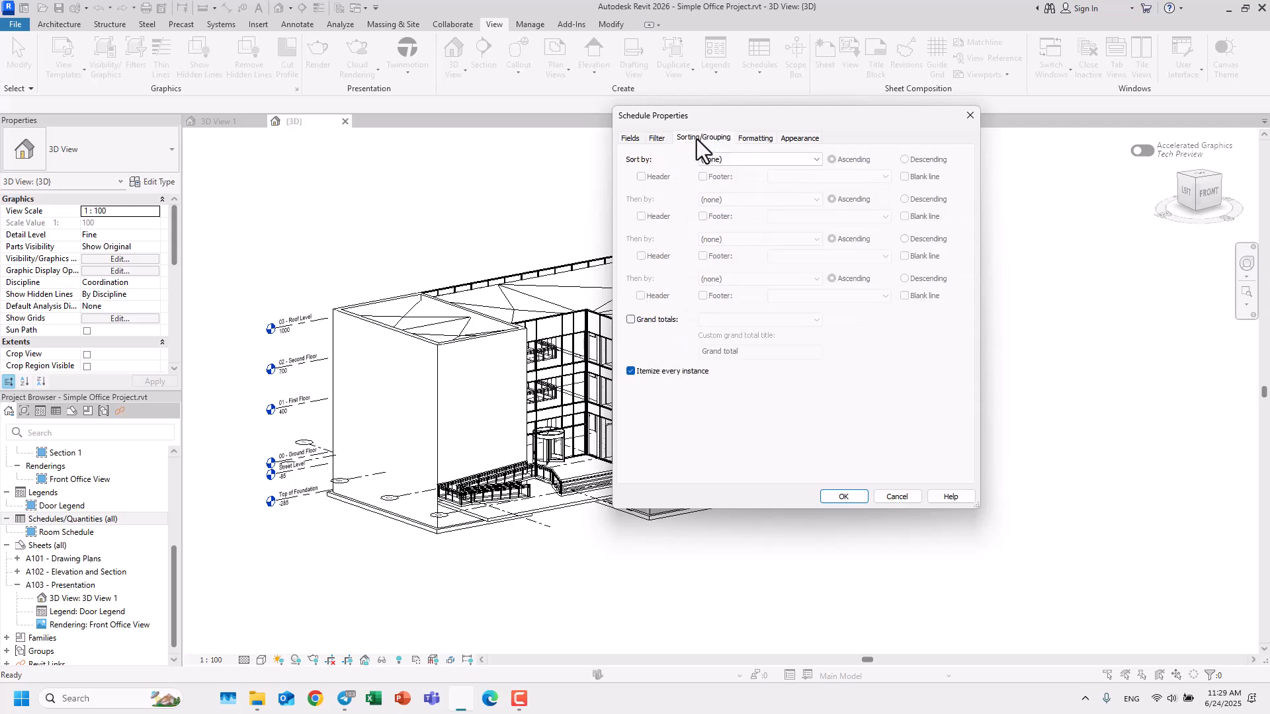
pyautogui.click(659, 139)
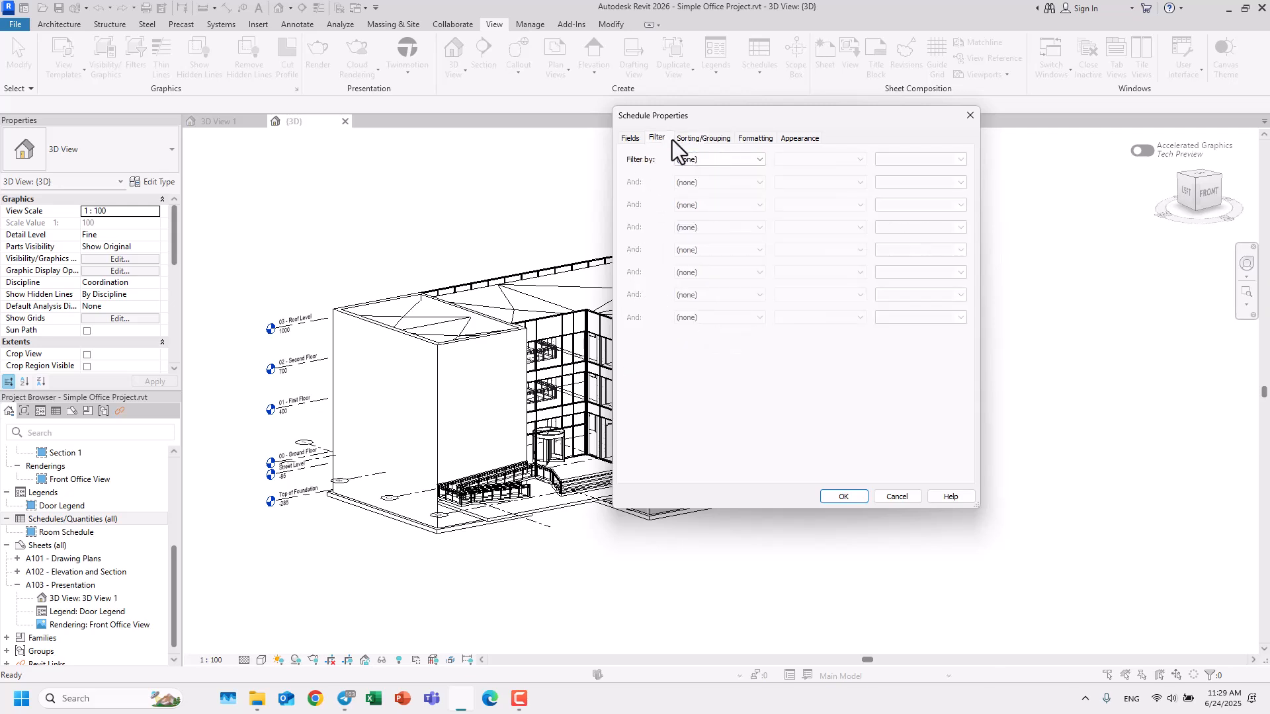
pyautogui.click(706, 138)
pyautogui.click(720, 158)
pyautogui.click(728, 157)
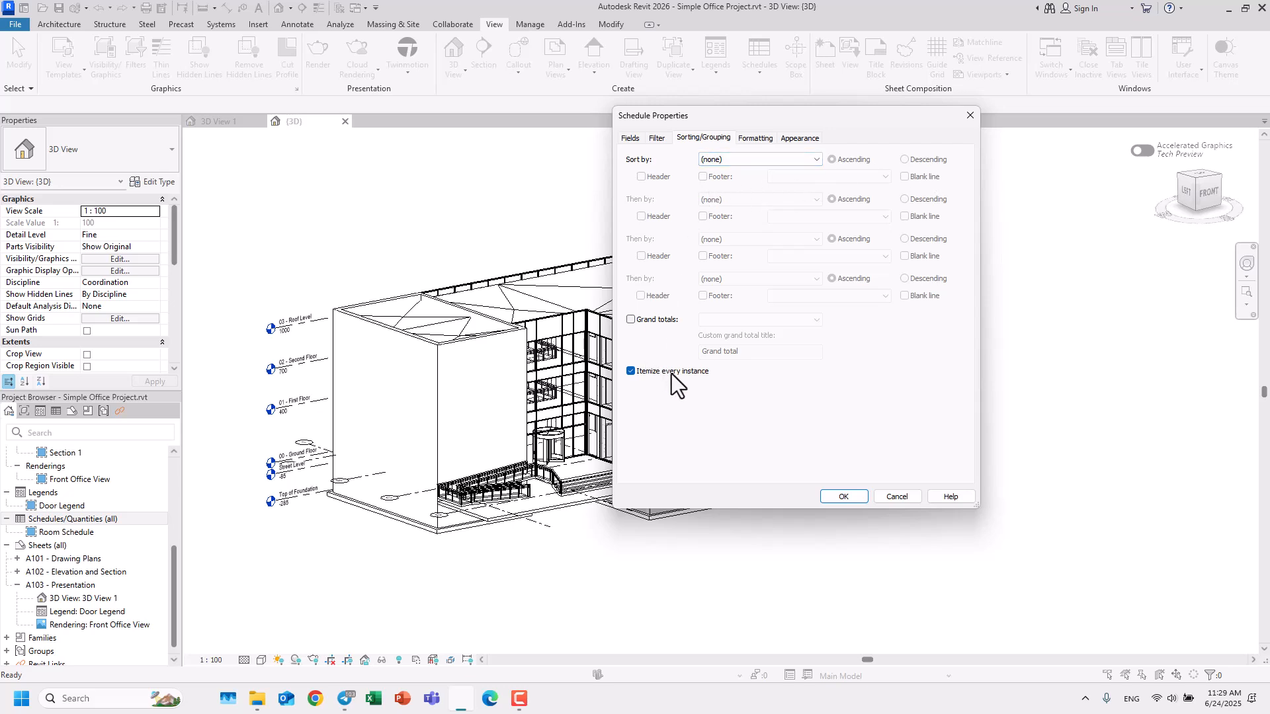
# Examine the formatting options of the mullion schedule's Family and Type and Length fields
pyautogui.click(752, 143)
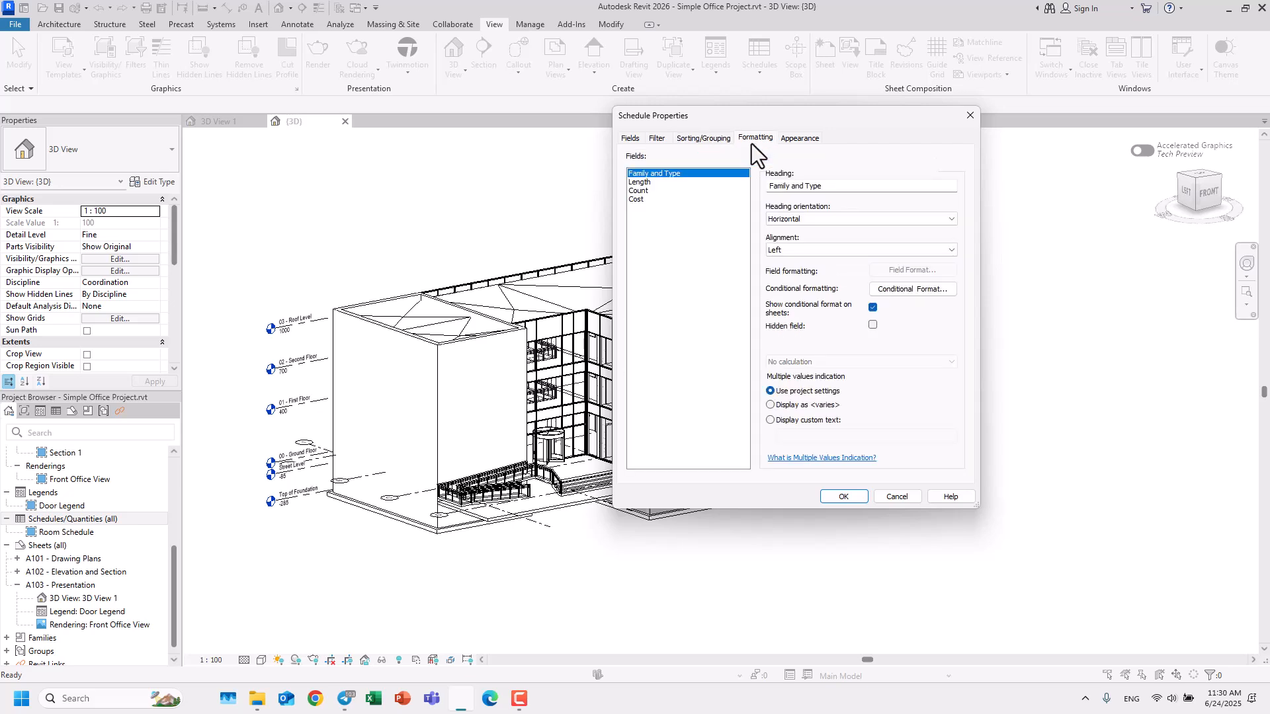
pyautogui.click(648, 183)
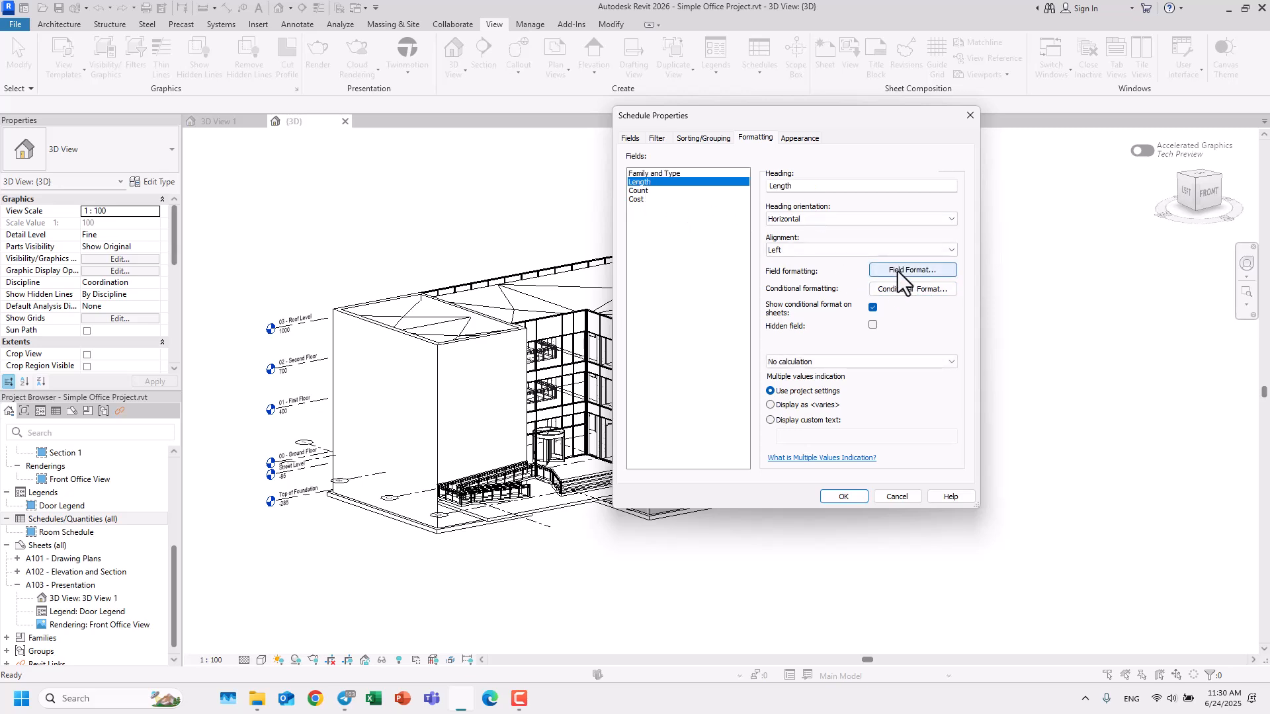
pyautogui.click(676, 176)
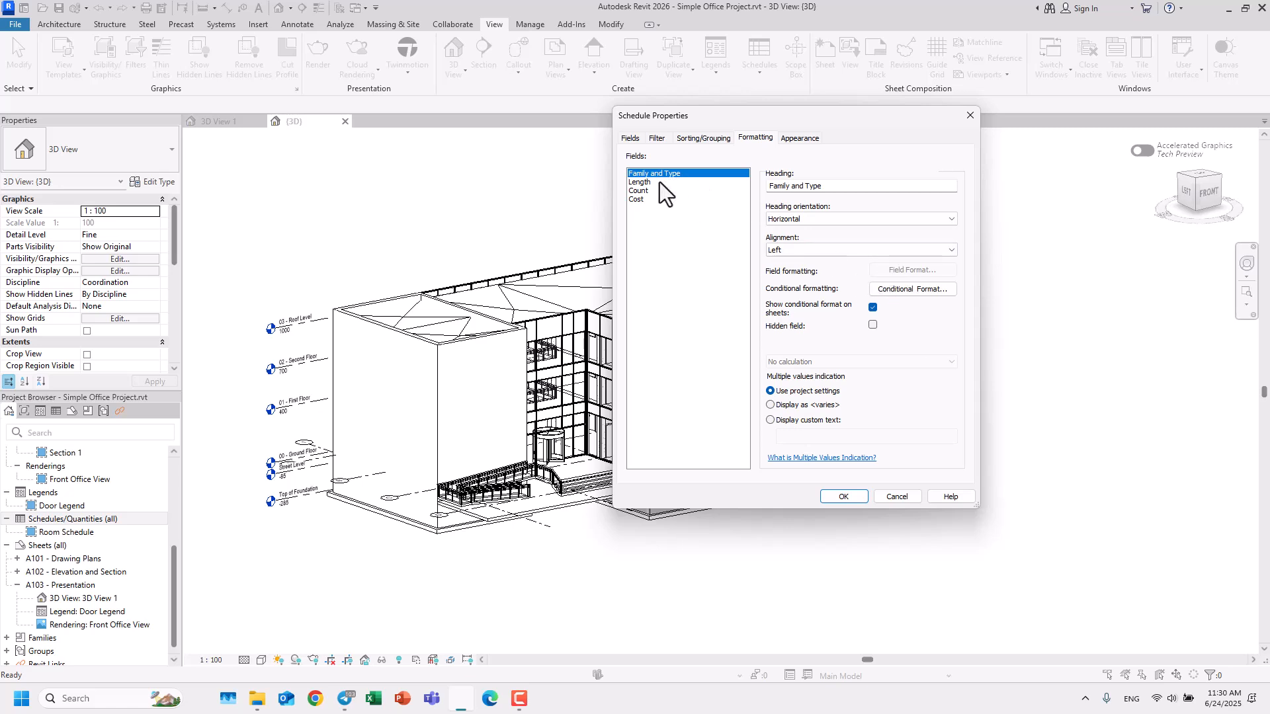
# Try Meters and Millimeters as the Length field's units, then return its field format to the project settings
pyautogui.click(659, 183)
pyautogui.click(883, 272)
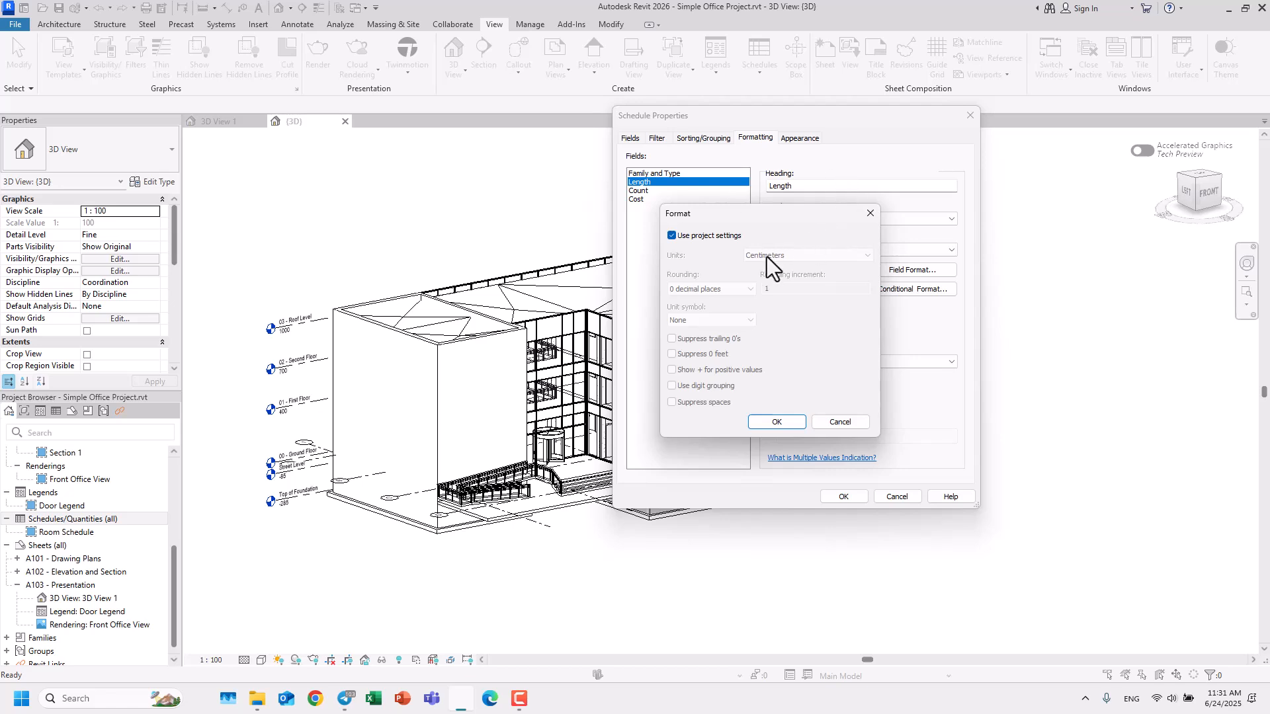
pyautogui.click(672, 236)
pyautogui.click(672, 236)
pyautogui.click(747, 255)
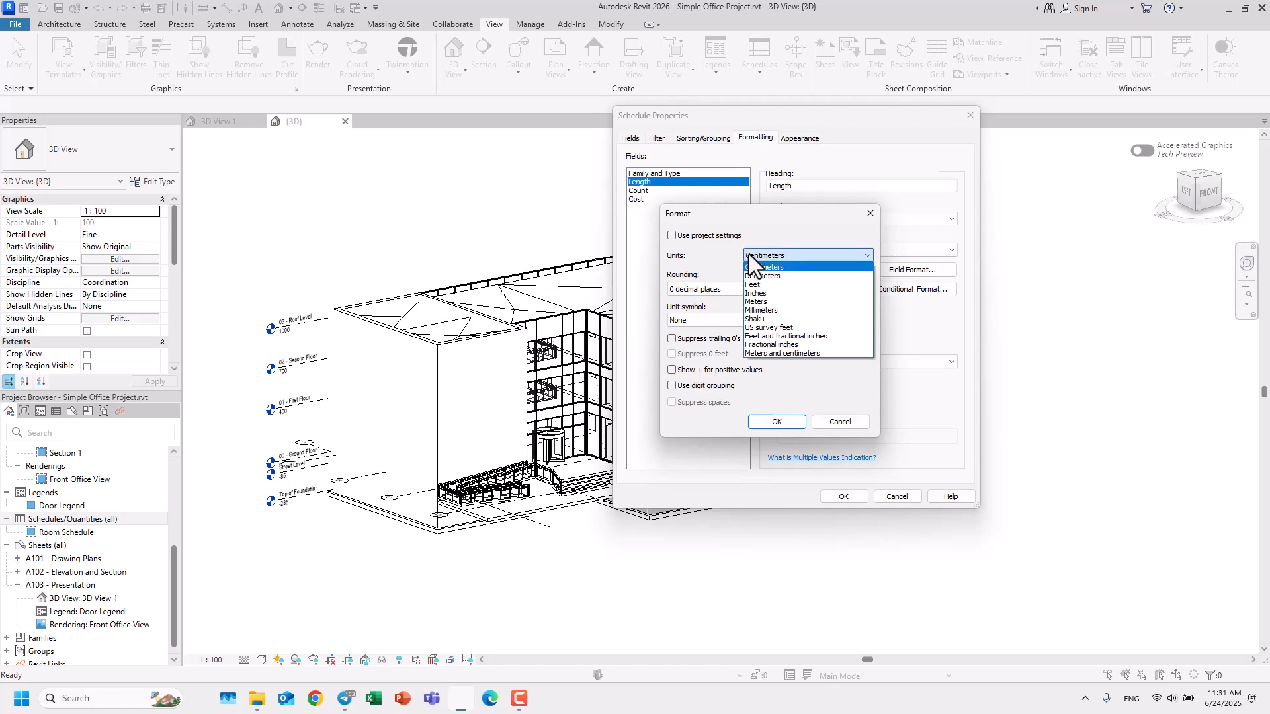
pyautogui.click(762, 302)
pyautogui.click(769, 254)
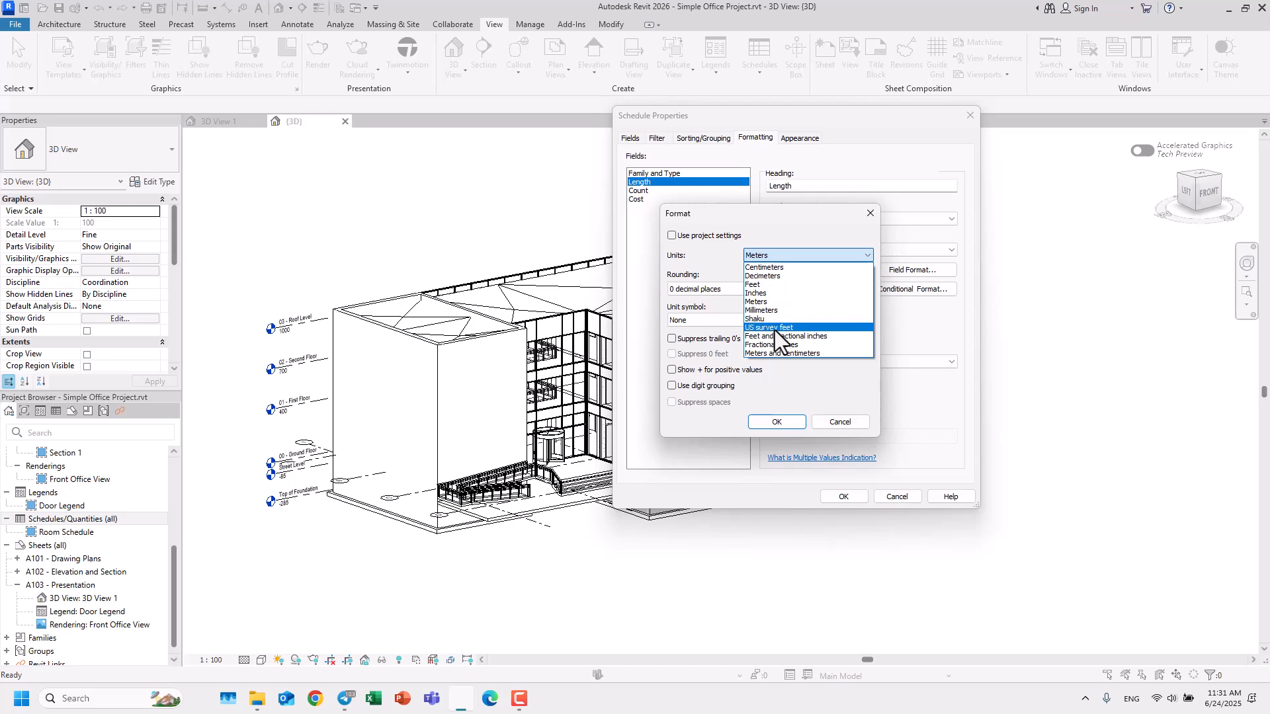
pyautogui.click(767, 310)
pyautogui.click(771, 258)
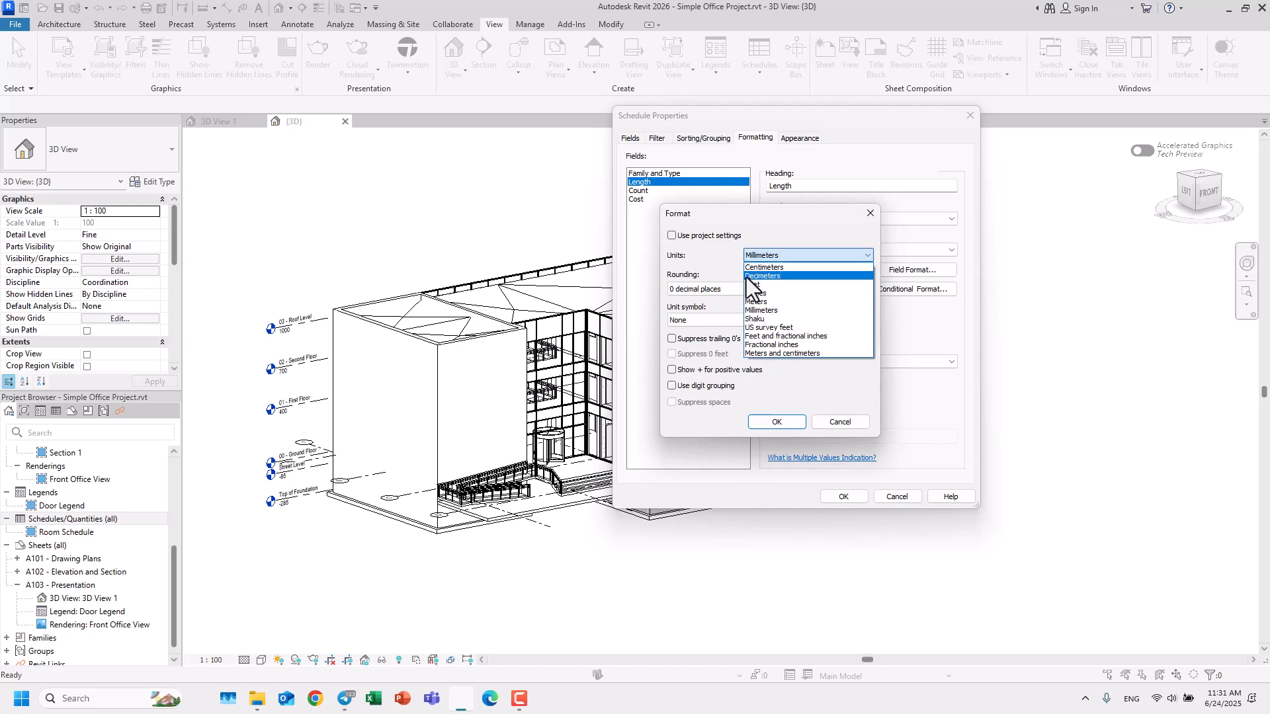
pyautogui.click(669, 238)
pyautogui.click(671, 236)
pyautogui.click(770, 422)
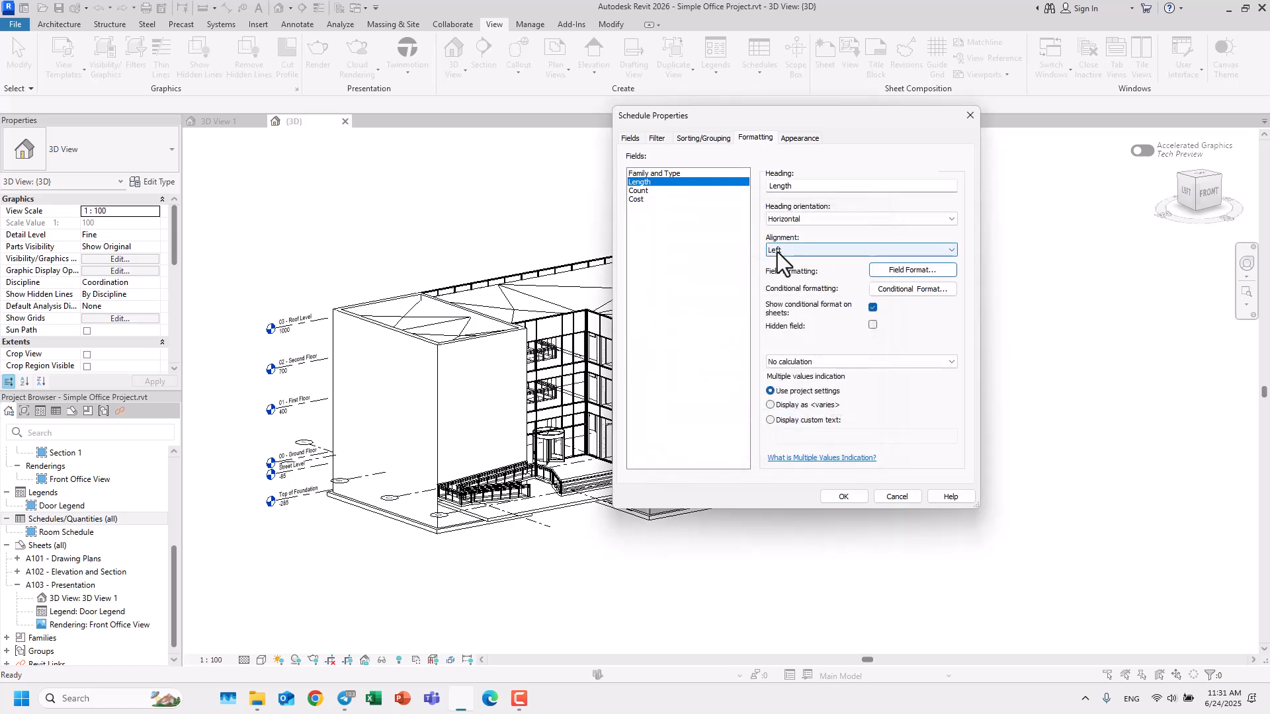
# Examine the heading orientation and calculation options of the Length field, leaving them at Horizontal and No calculation
pyautogui.click(787, 225)
pyautogui.click(787, 232)
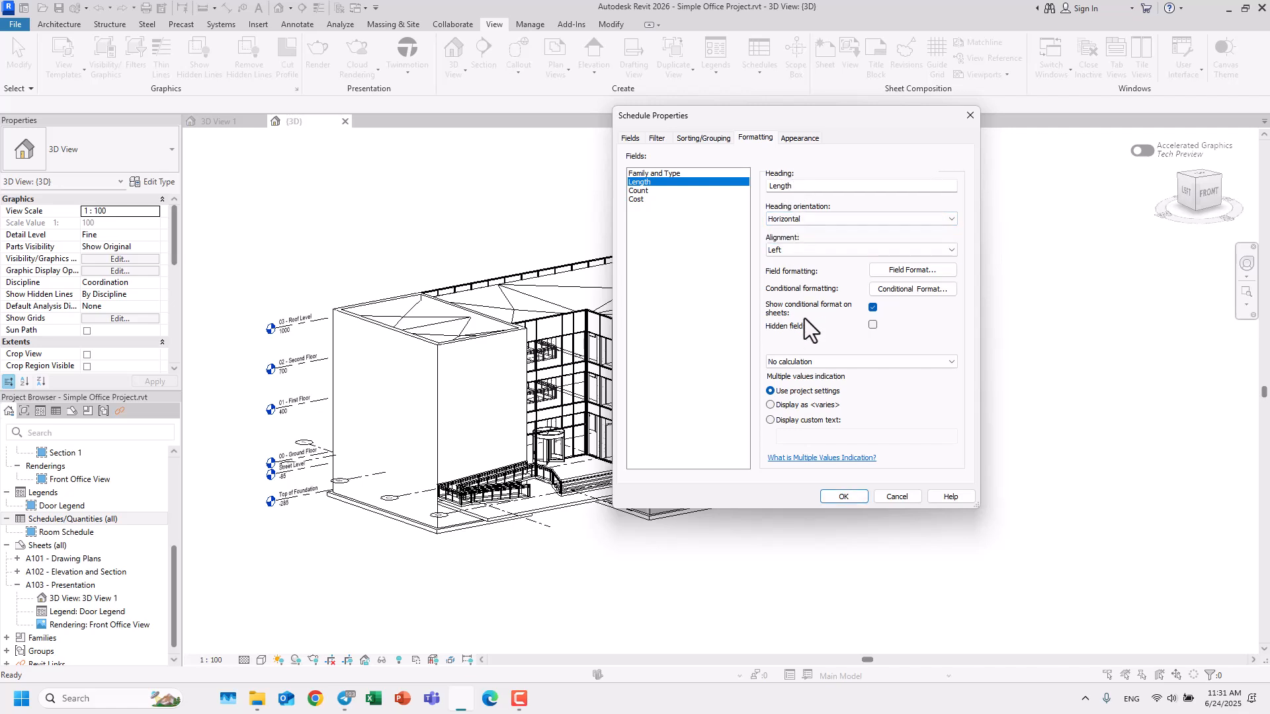
pyautogui.click(795, 364)
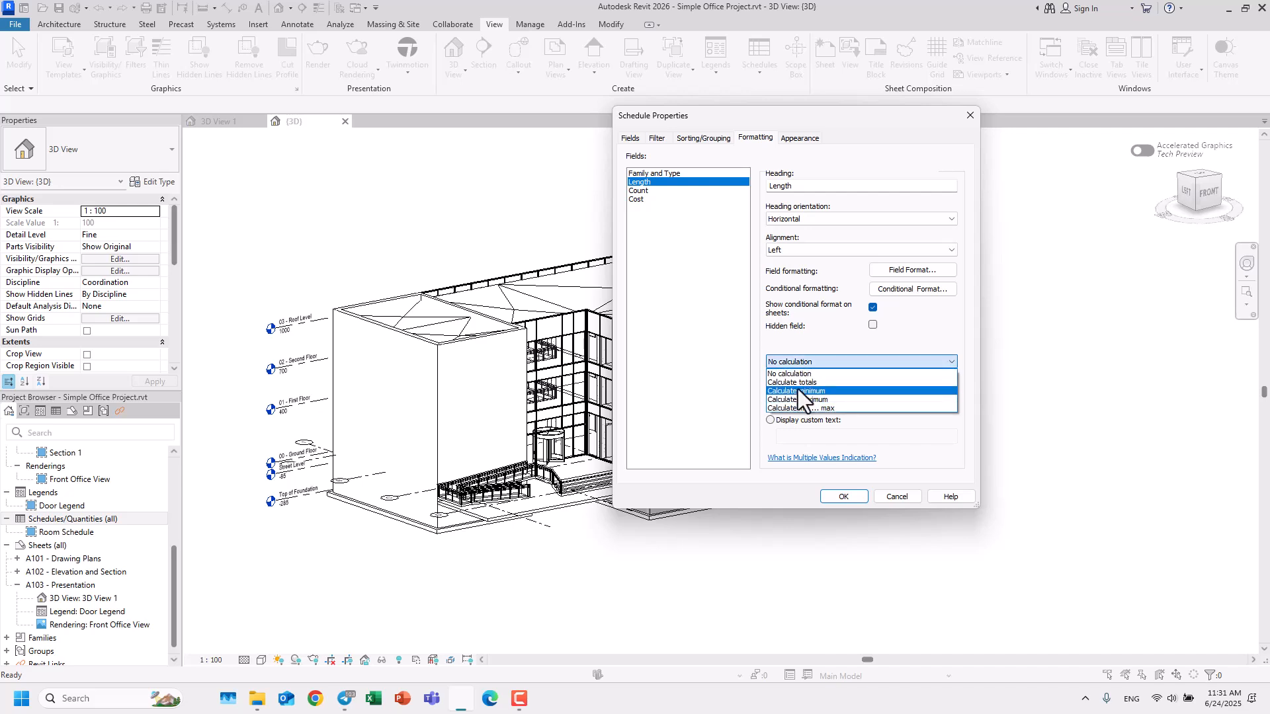
pyautogui.click(795, 362)
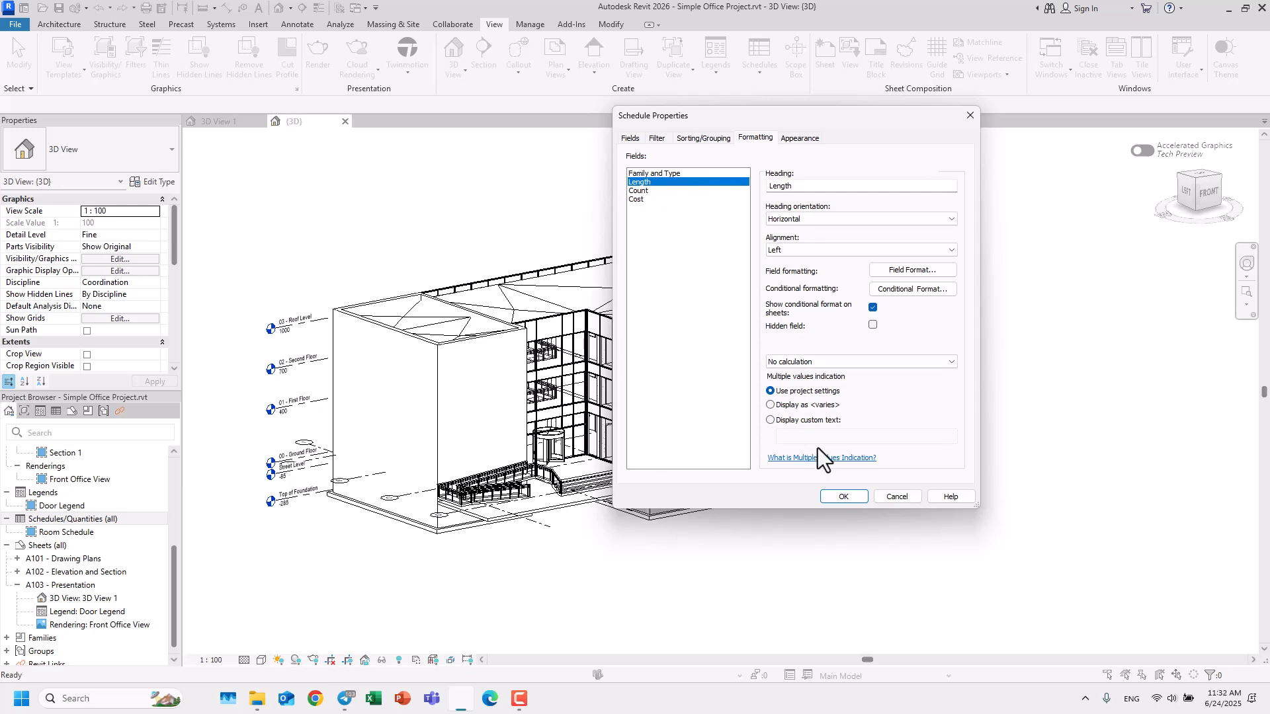
# Review the appearance options without changing them and create the mullion schedule
pyautogui.click(796, 144)
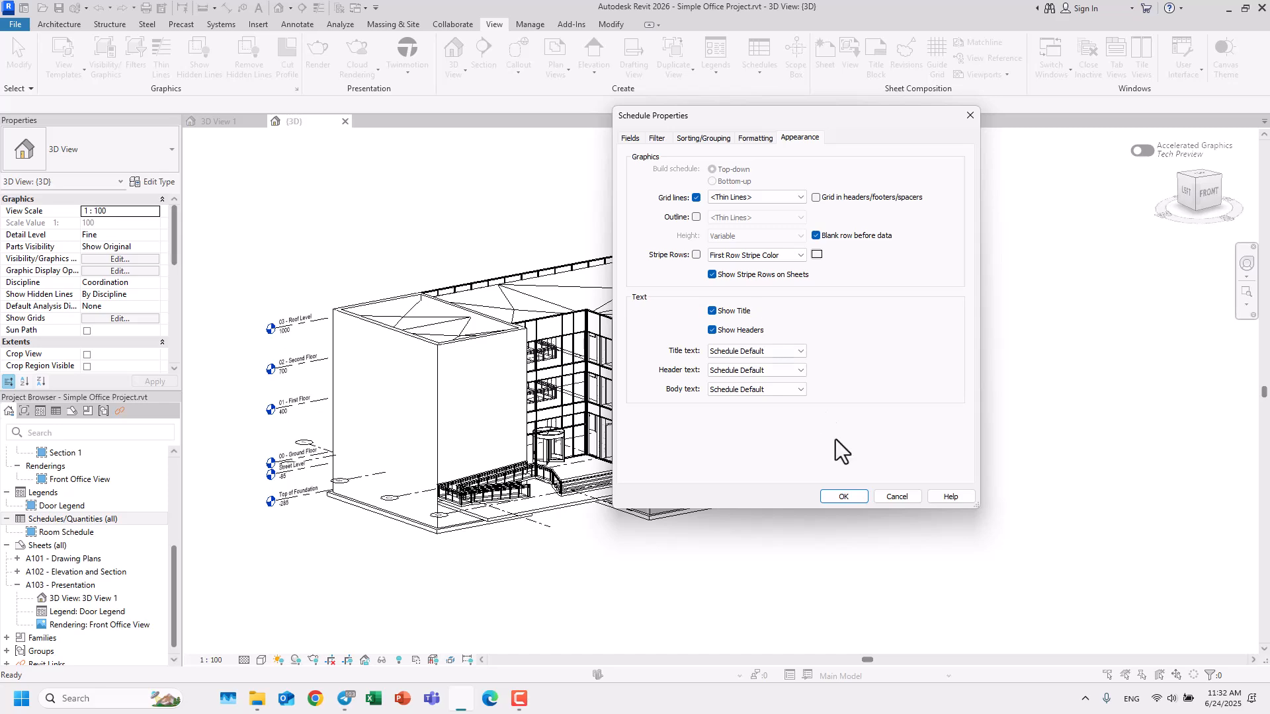
pyautogui.click(845, 496)
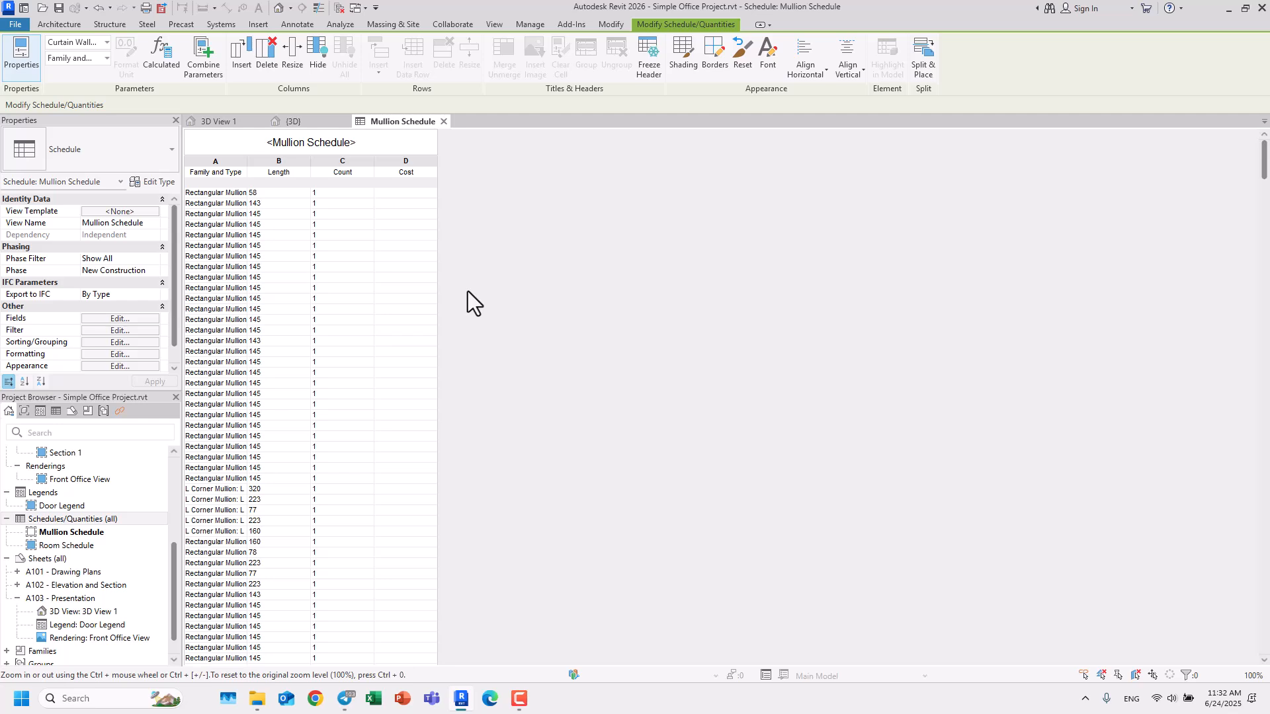
# Read through the whole mullion schedule down to its last row, checking the type, length and count of the individual mullions
pyautogui.keyDown('ctrl'); pyautogui.scroll(6, 467, 291); pyautogui.keyUp('ctrl')
pyautogui.keyDown('ctrl'); pyautogui.scroll(2, 467, 291); pyautogui.keyUp('ctrl')
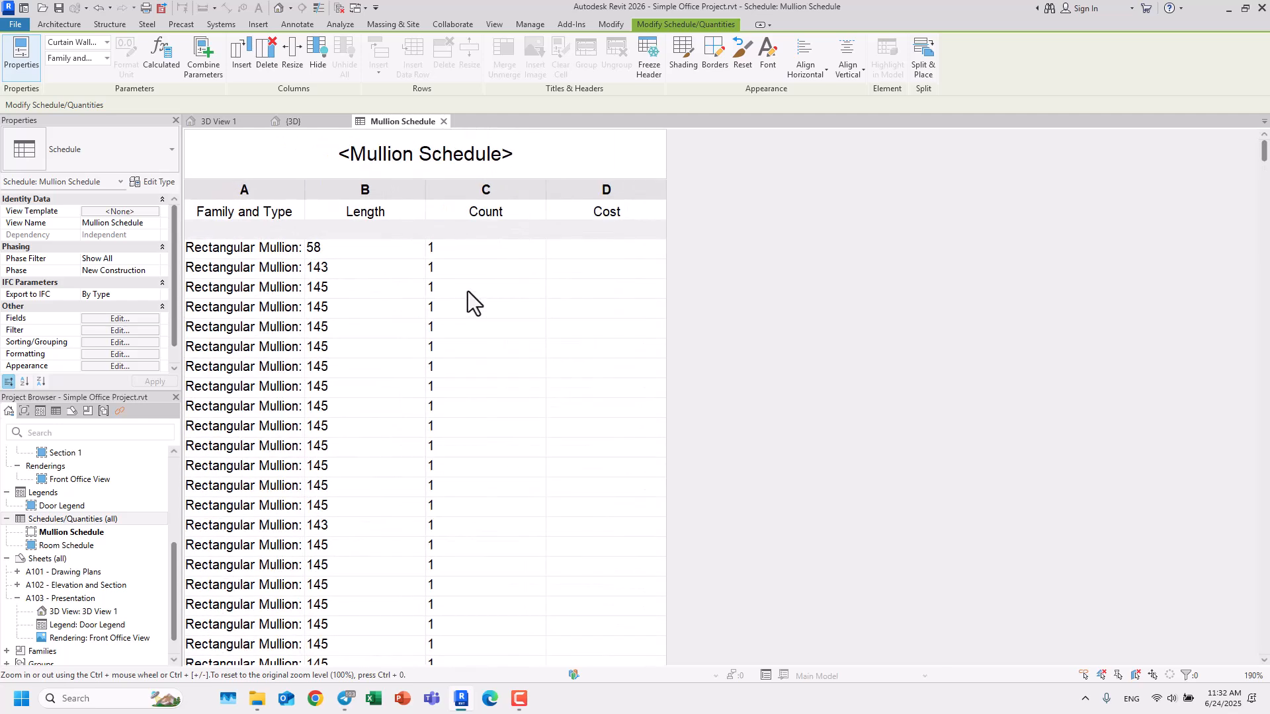
pyautogui.keyDown('ctrl'); pyautogui.scroll(2, 467, 292); pyautogui.keyUp('ctrl')
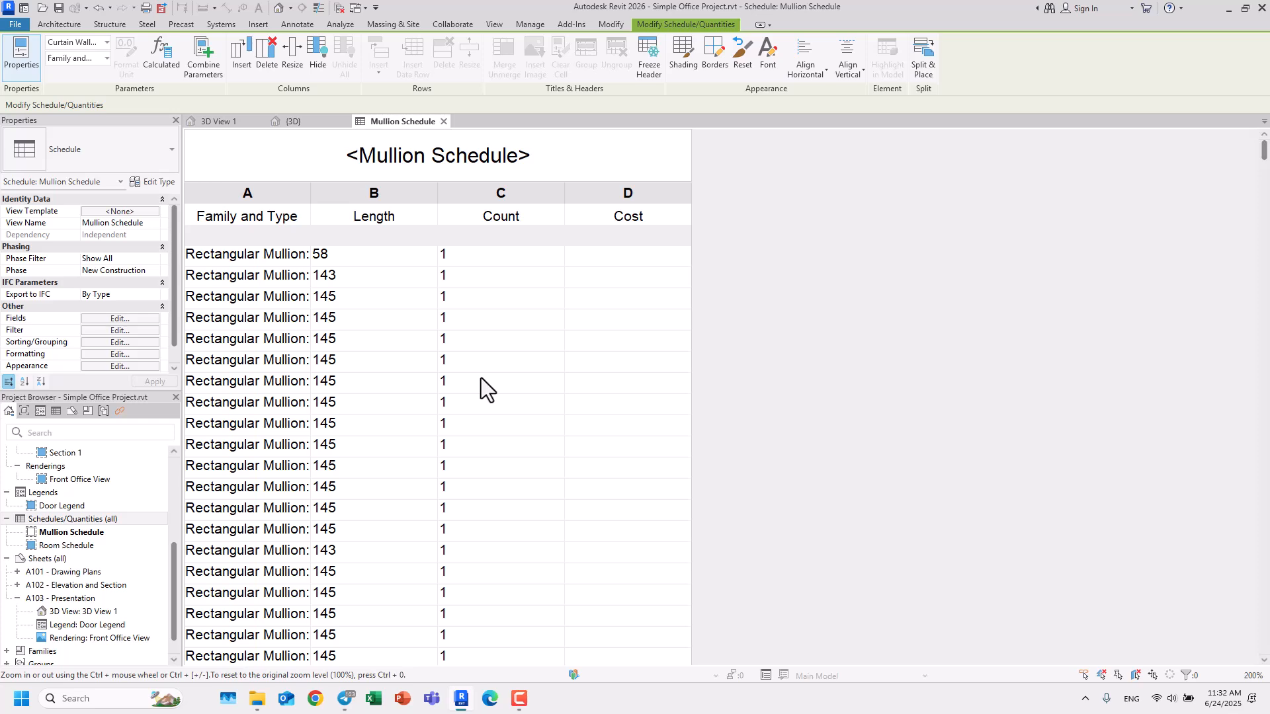
pyautogui.keyDown('ctrl'); pyautogui.scroll(-1, 481, 378); pyautogui.keyUp('ctrl')
pyautogui.keyDown('ctrl'); pyautogui.scroll(-2, 482, 378); pyautogui.keyUp('ctrl')
pyautogui.keyDown('ctrl'); pyautogui.scroll(3, 482, 378); pyautogui.keyUp('ctrl')
pyautogui.scroll(-5, 262, 260)
pyautogui.scroll(-2, 274, 288)
pyautogui.scroll(-8, 259, 430)
pyautogui.scroll(-18, 264, 441)
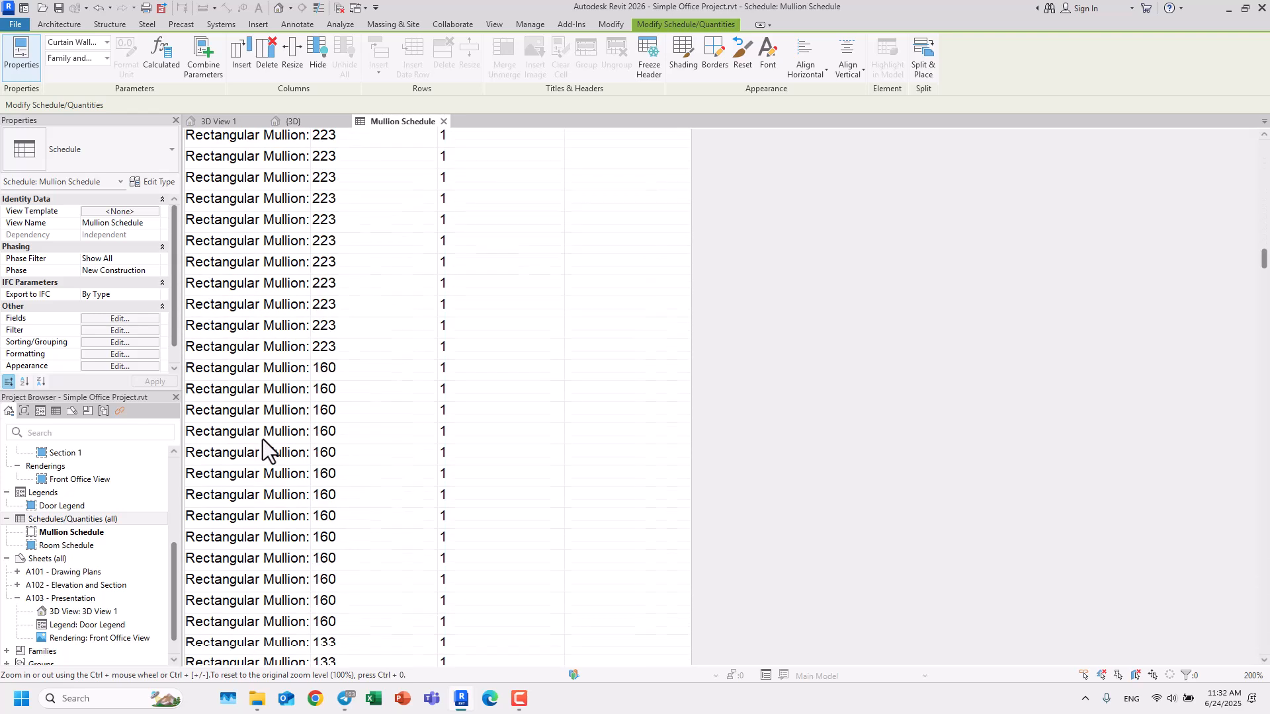
pyautogui.scroll(20, 265, 436)
pyautogui.scroll(15, 268, 443)
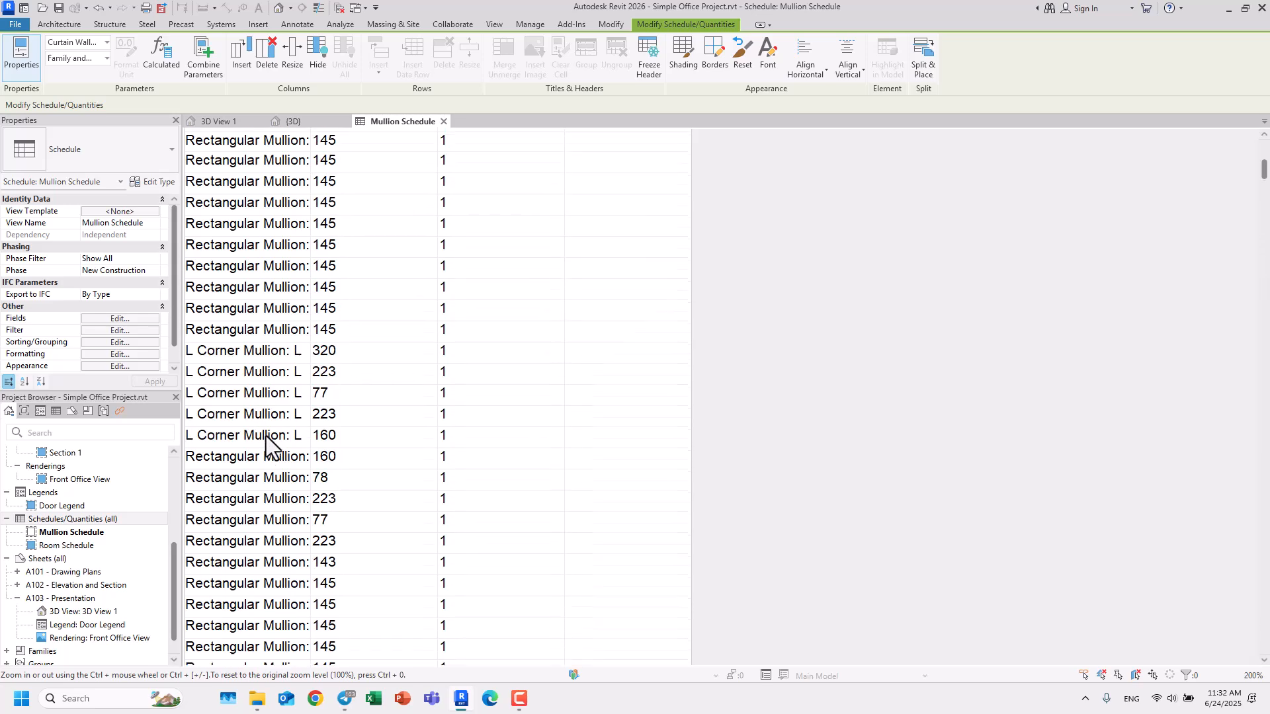
pyautogui.keyDown('ctrl'); pyautogui.scroll(-1, 467, 275); pyautogui.keyUp('ctrl')
pyautogui.keyDown('ctrl'); pyautogui.scroll(-4, 467, 275); pyautogui.keyUp('ctrl')
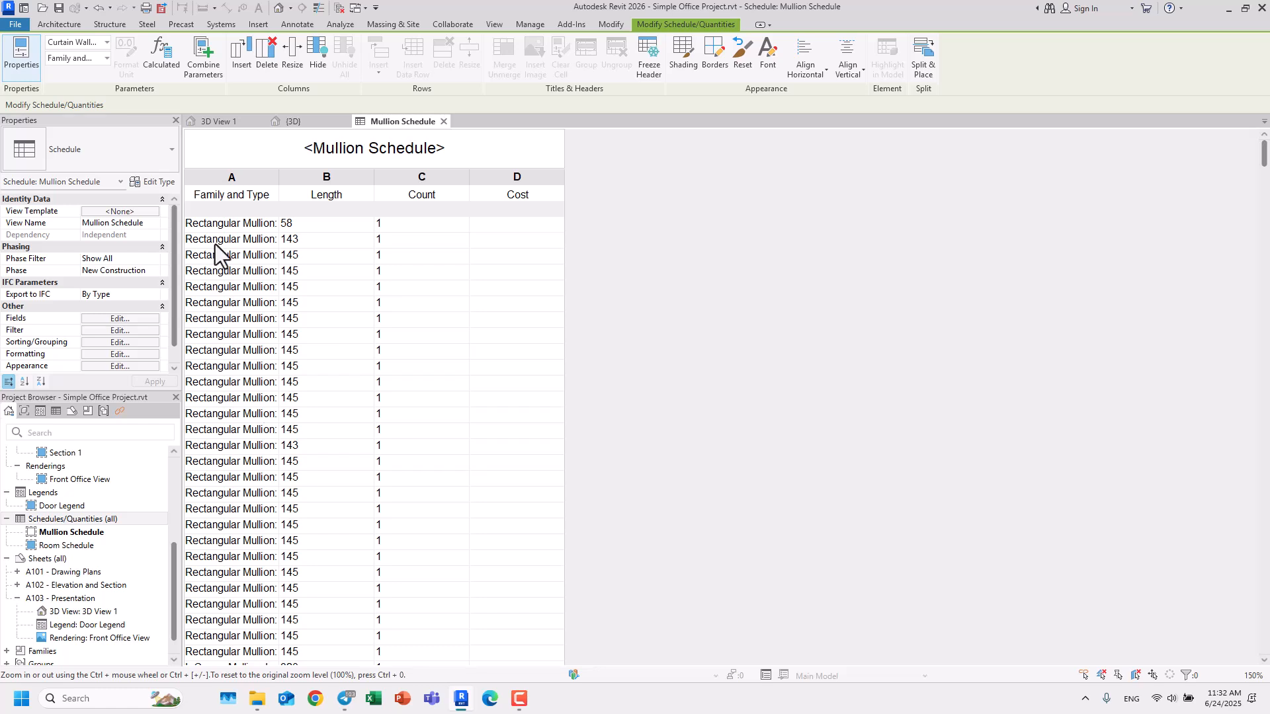
pyautogui.scroll(-10, 284, 291)
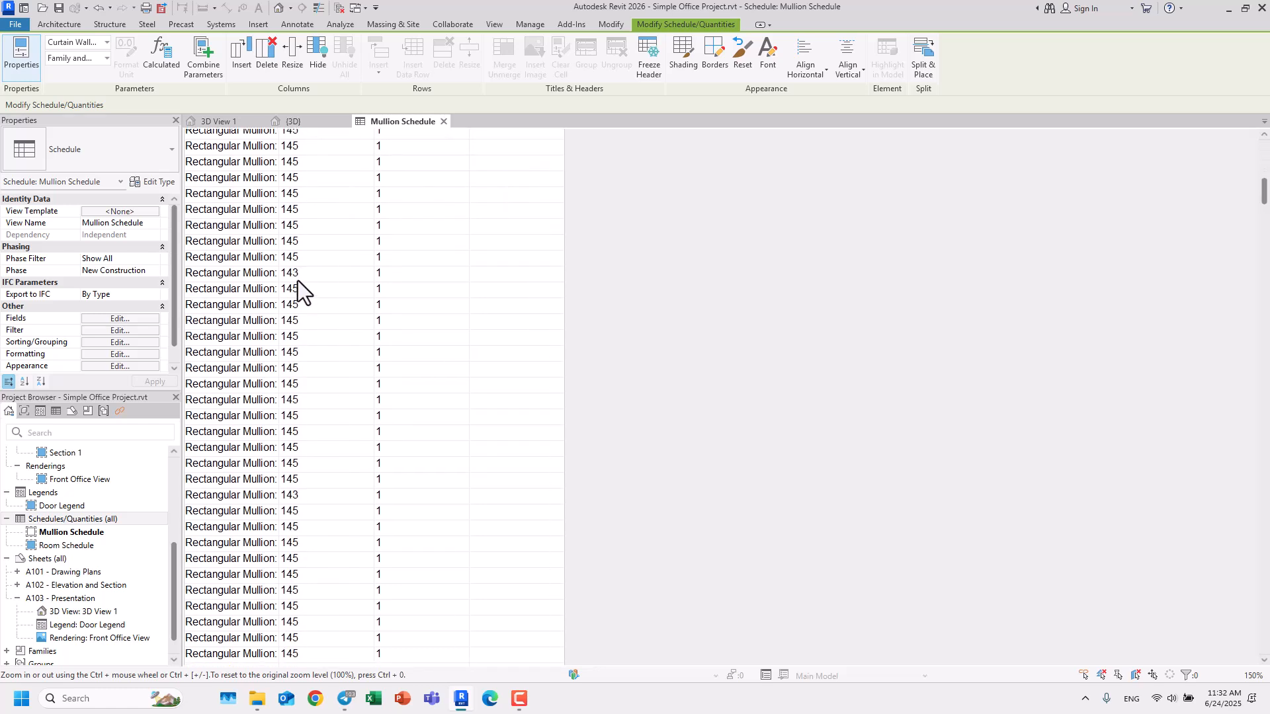
pyautogui.scroll(-15, 279, 341)
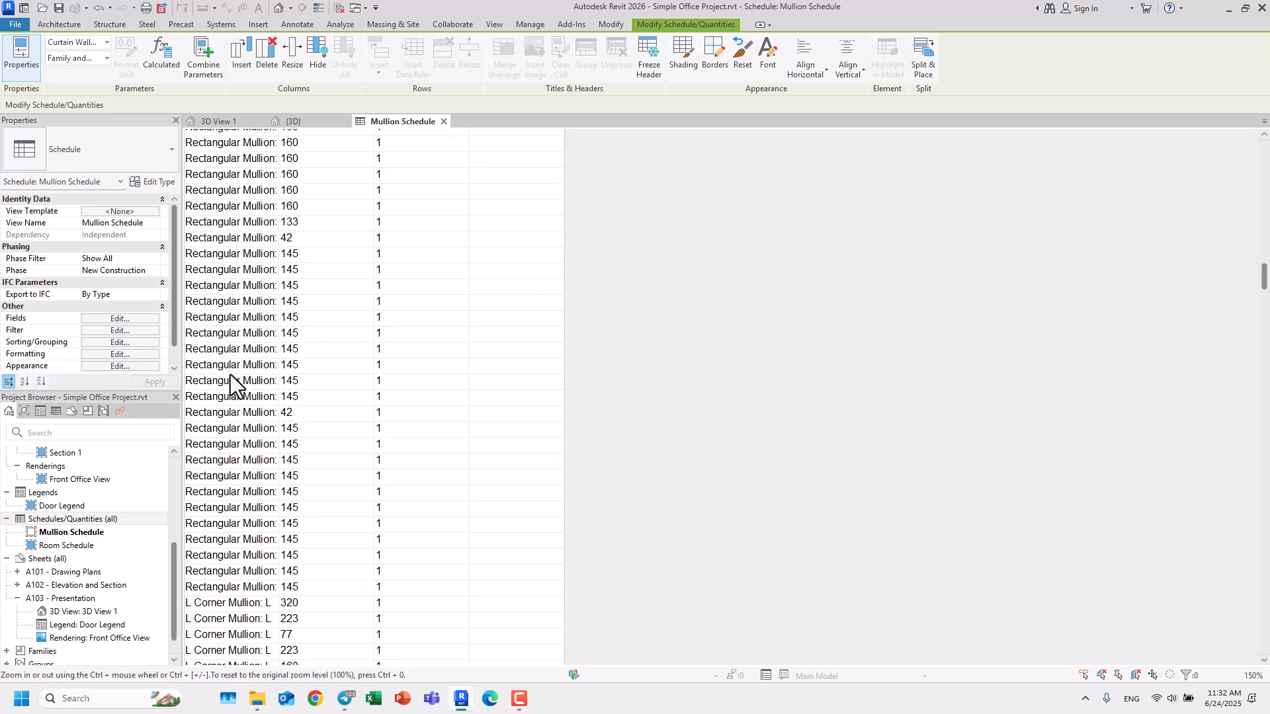
pyautogui.scroll(-15, 232, 372)
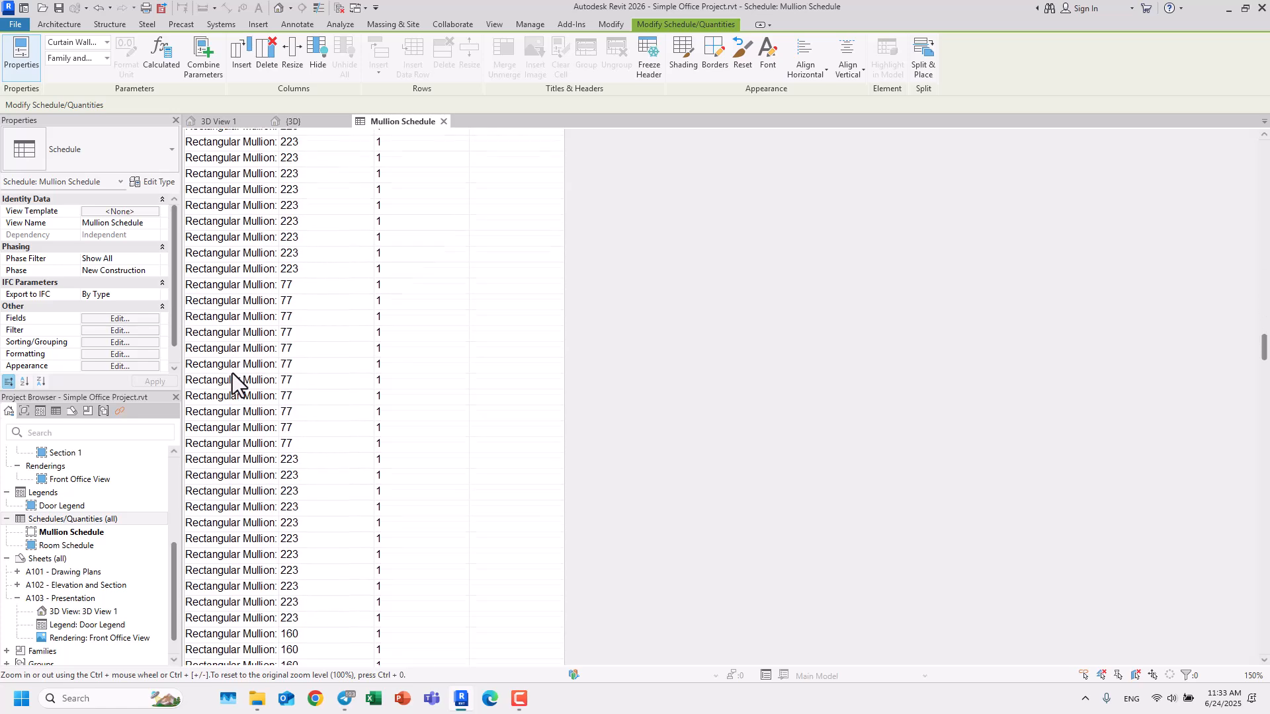
pyautogui.scroll(-15, 285, 377)
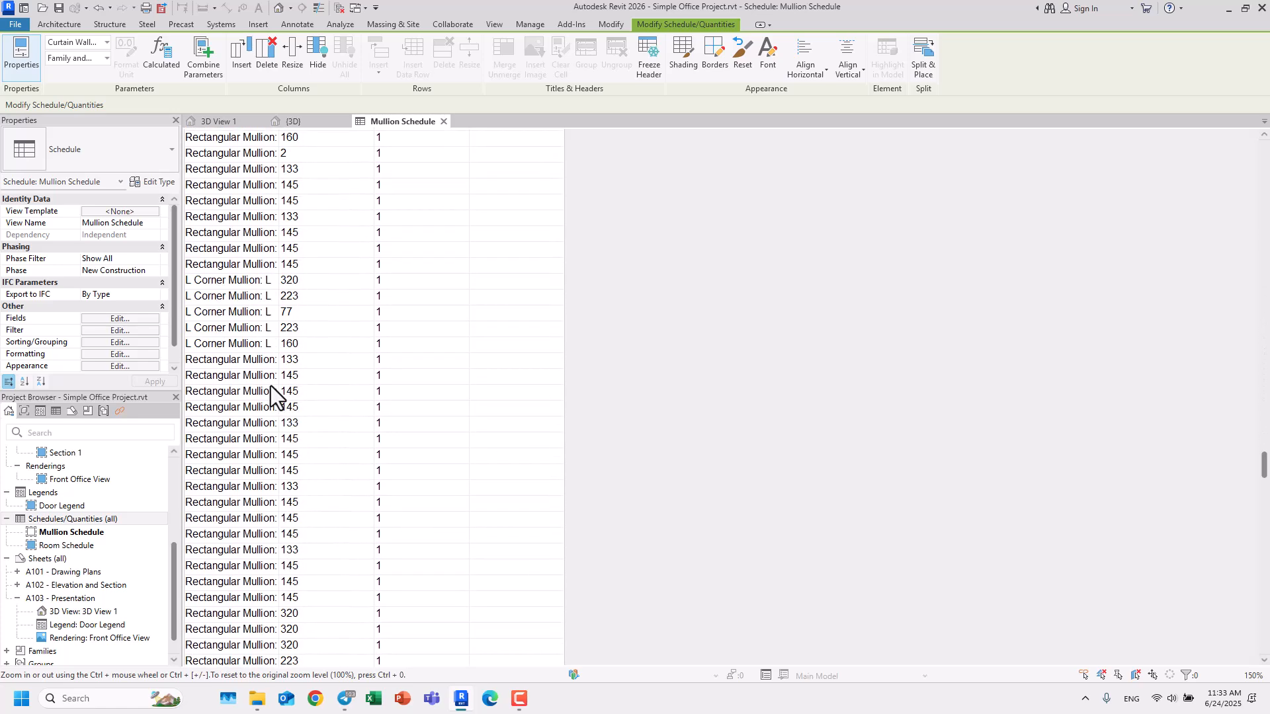
pyautogui.scroll(-15, 269, 390)
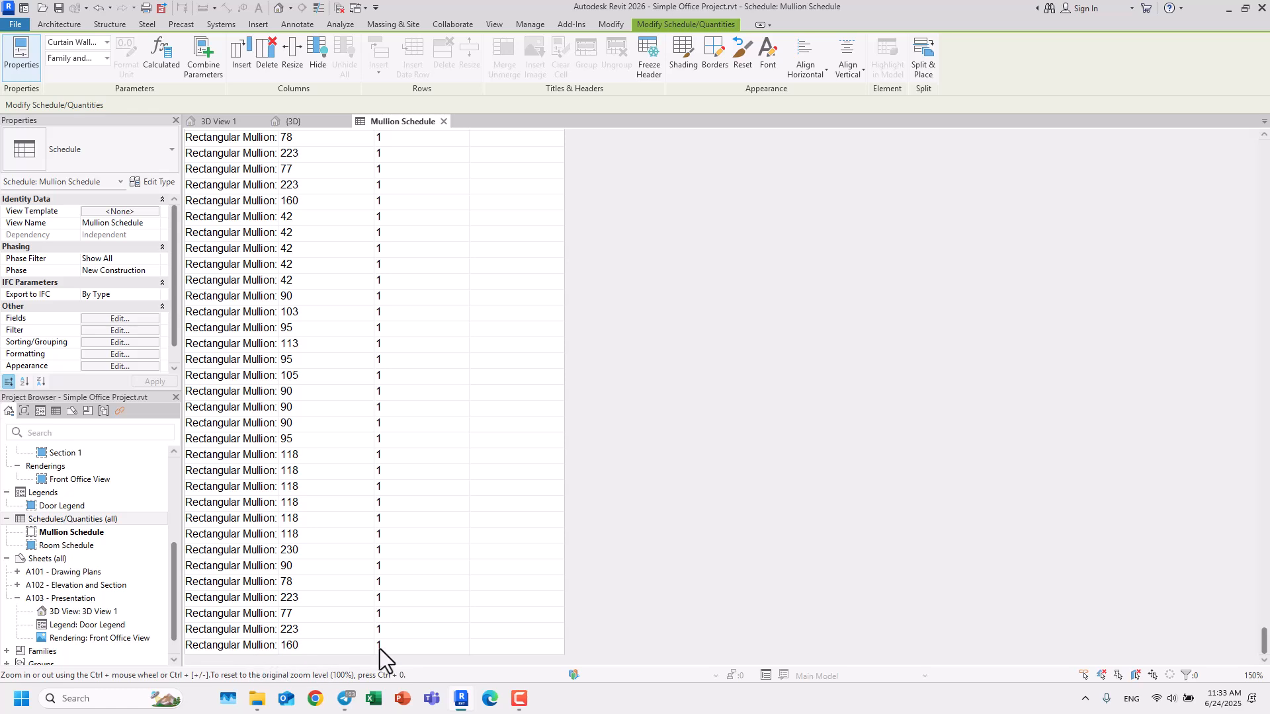
pyautogui.scroll(10, 546, 278)
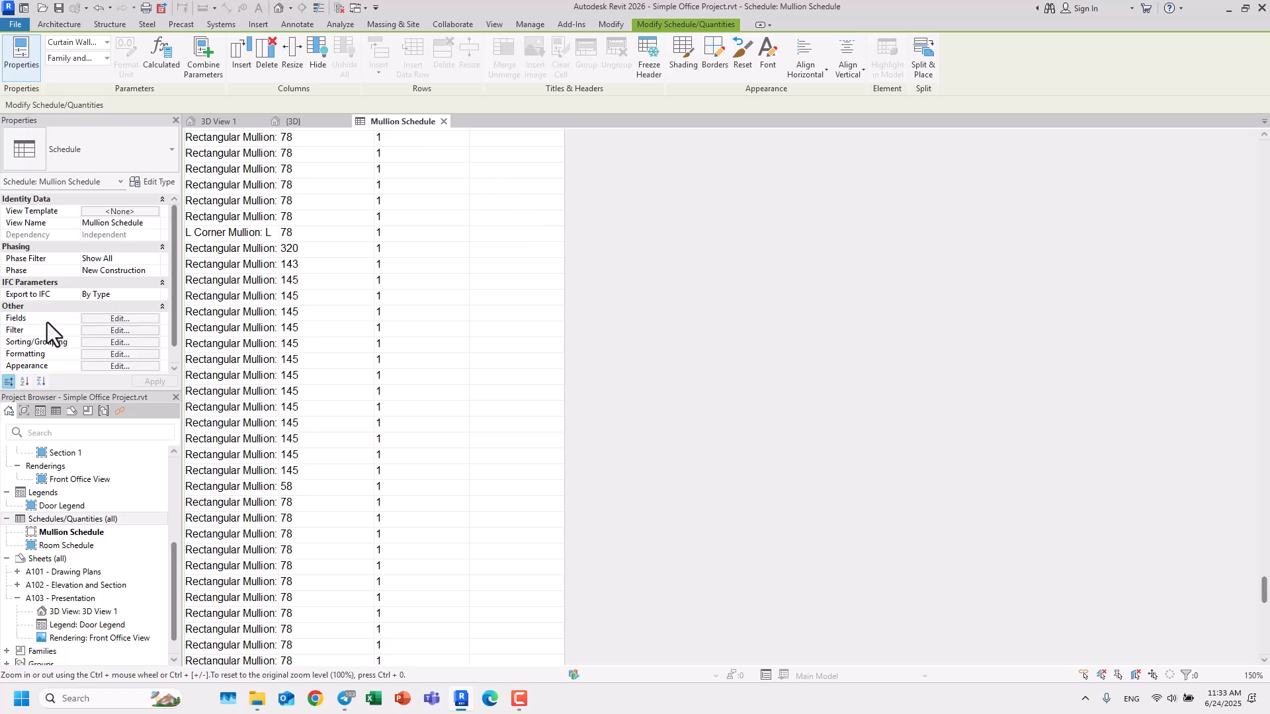
# Look over the field, appearance and filter settings of the existing mullion schedule, leaving the filter at (none)
pyautogui.scroll(-1, 34, 307)
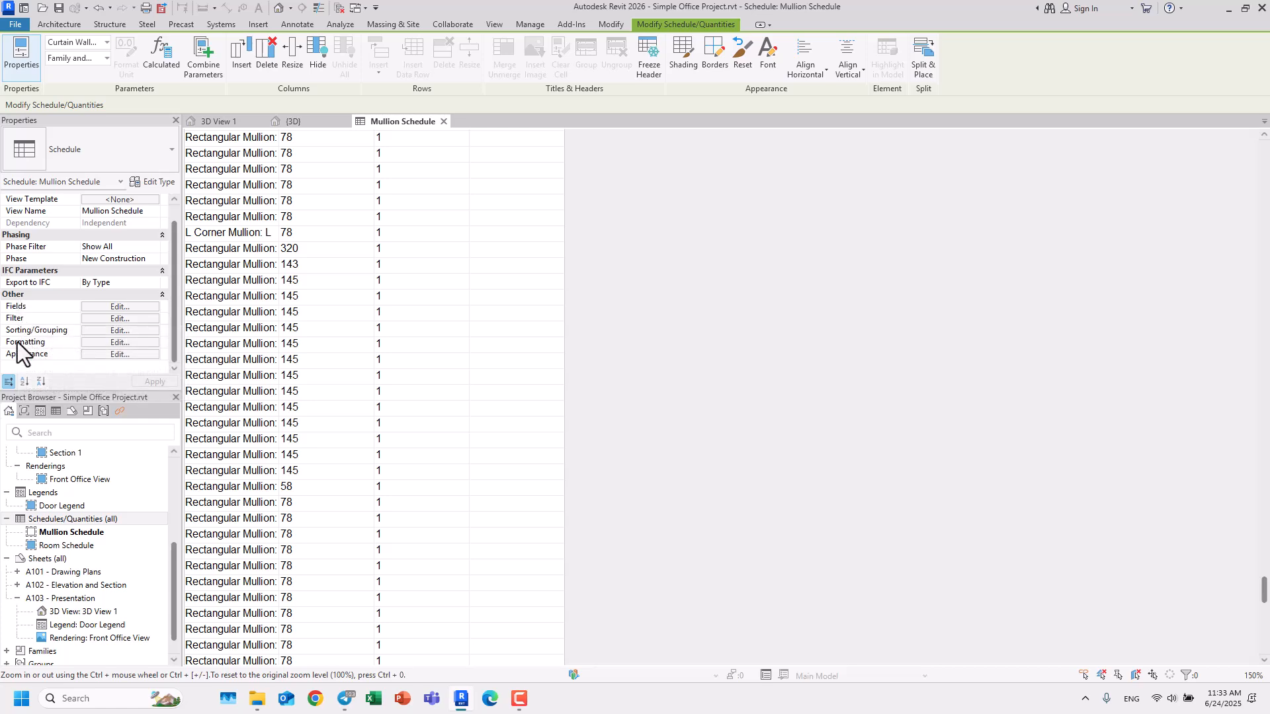
pyautogui.click(109, 306)
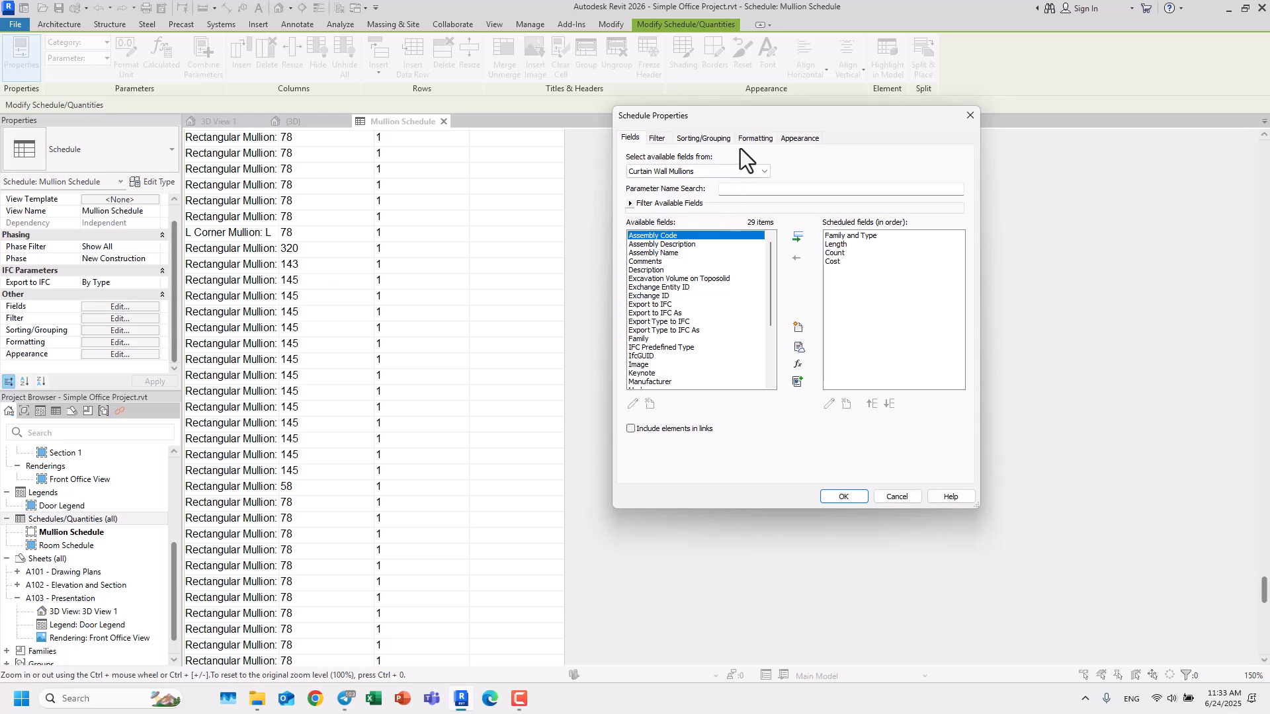
pyautogui.click(901, 496)
pyautogui.click(121, 354)
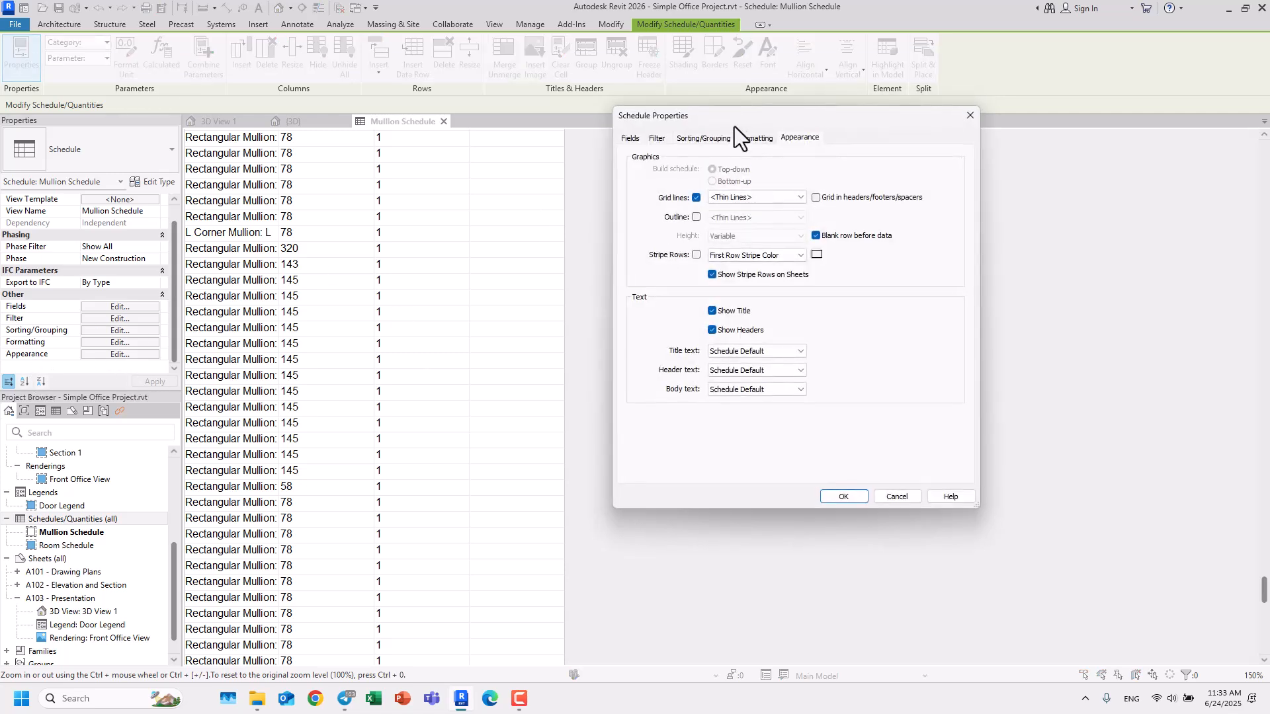
pyautogui.click(654, 141)
pyautogui.click(633, 137)
pyautogui.click(656, 137)
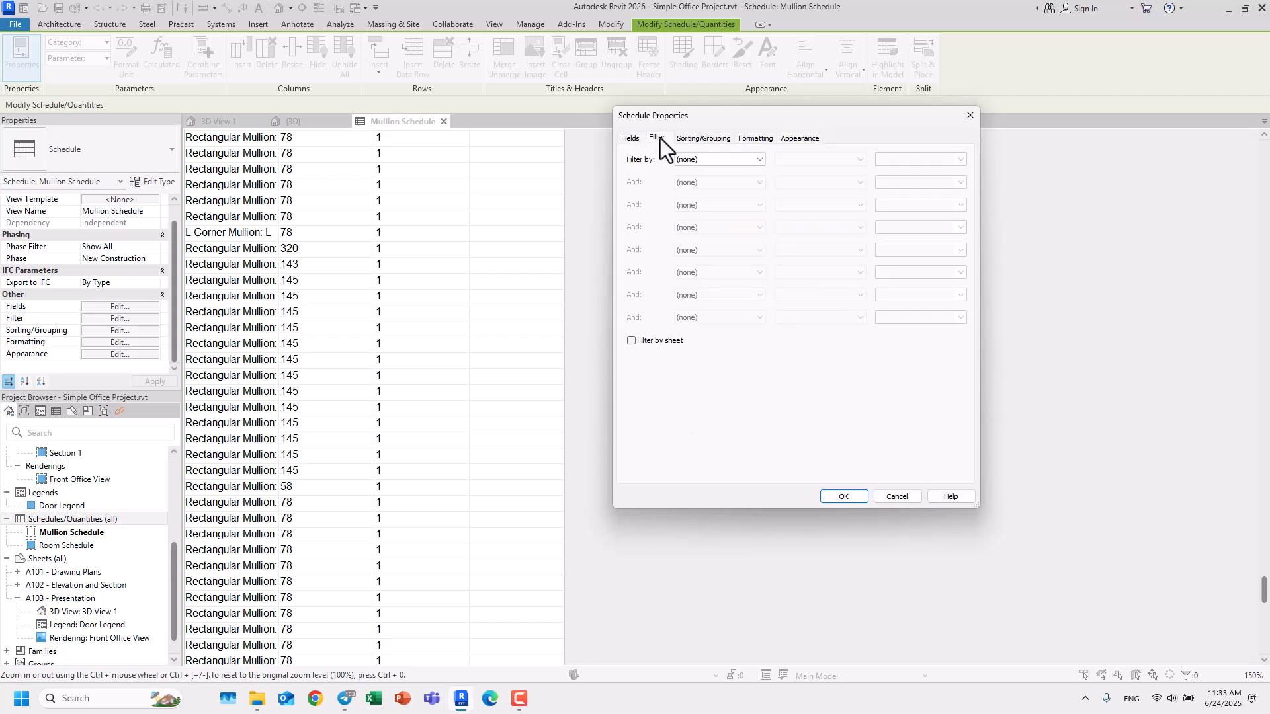
pyautogui.click(697, 157)
pyautogui.click(697, 156)
# Sort the mullion schedule by Family and Type in ascending order and add a footer showing title, count, and totals
pyautogui.click(700, 142)
pyautogui.click(714, 159)
pyautogui.click(730, 179)
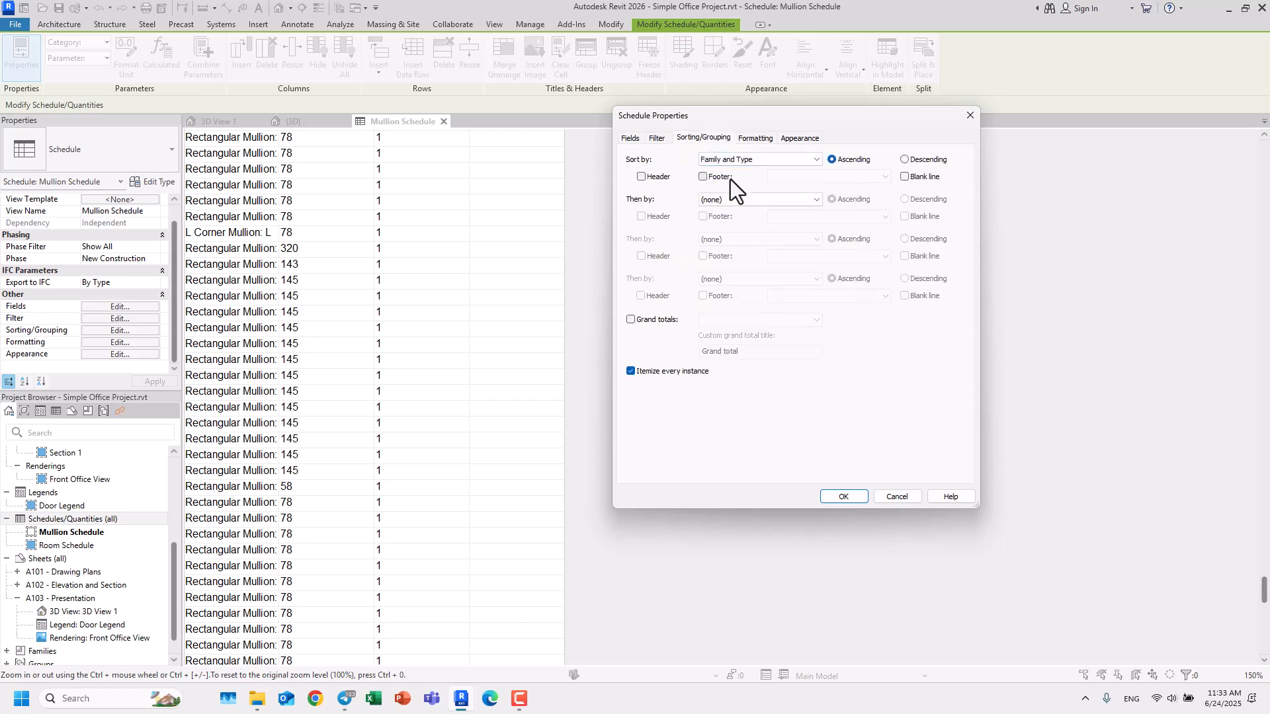
pyautogui.click(702, 178)
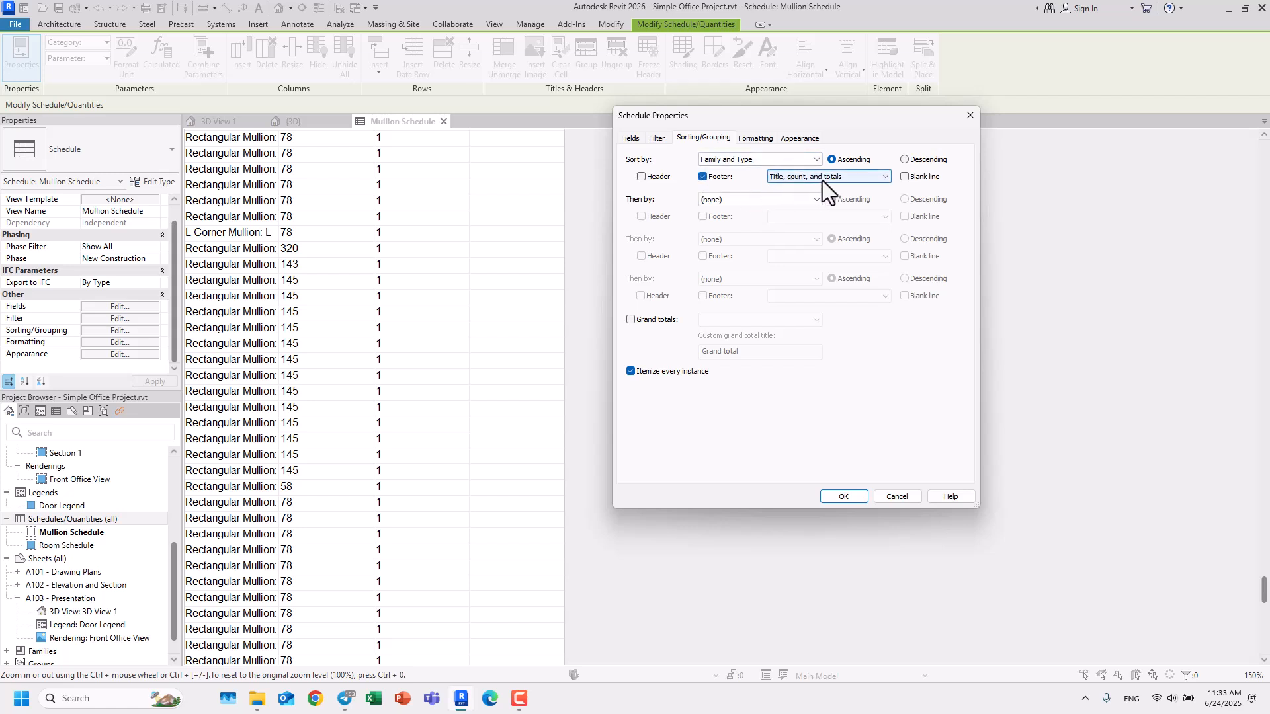
pyautogui.click(844, 497)
# Examine the footer rows that close the Rectangular Mullion and L Corner Mullion groups in the schedule
pyautogui.scroll(-10, 562, 412)
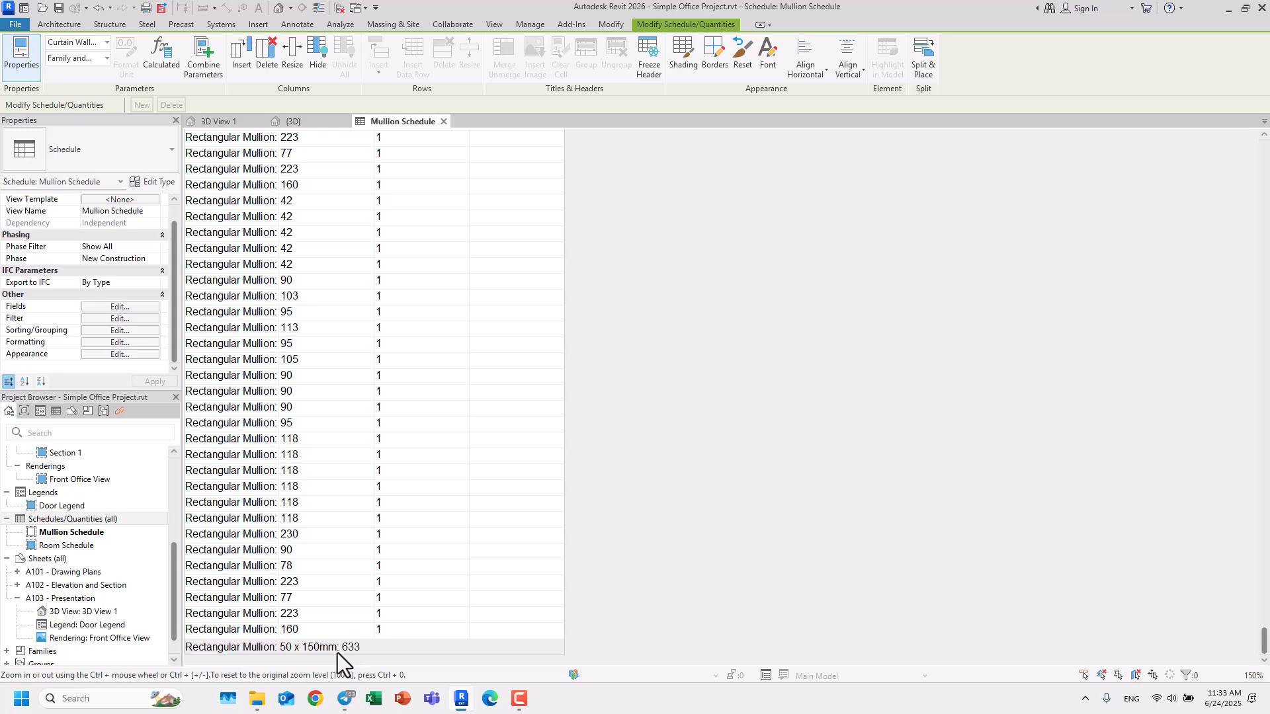
pyautogui.scroll(10, 338, 606)
pyautogui.scroll(10, 345, 467)
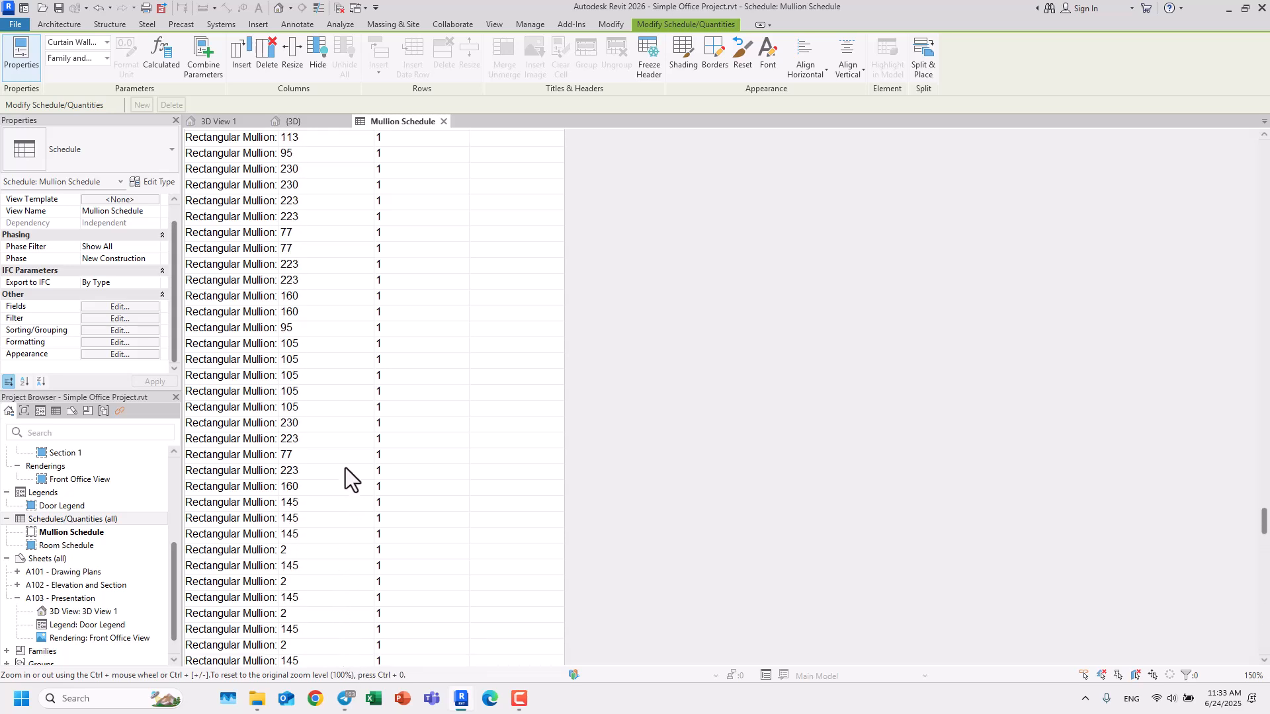
pyautogui.scroll(10, 345, 467)
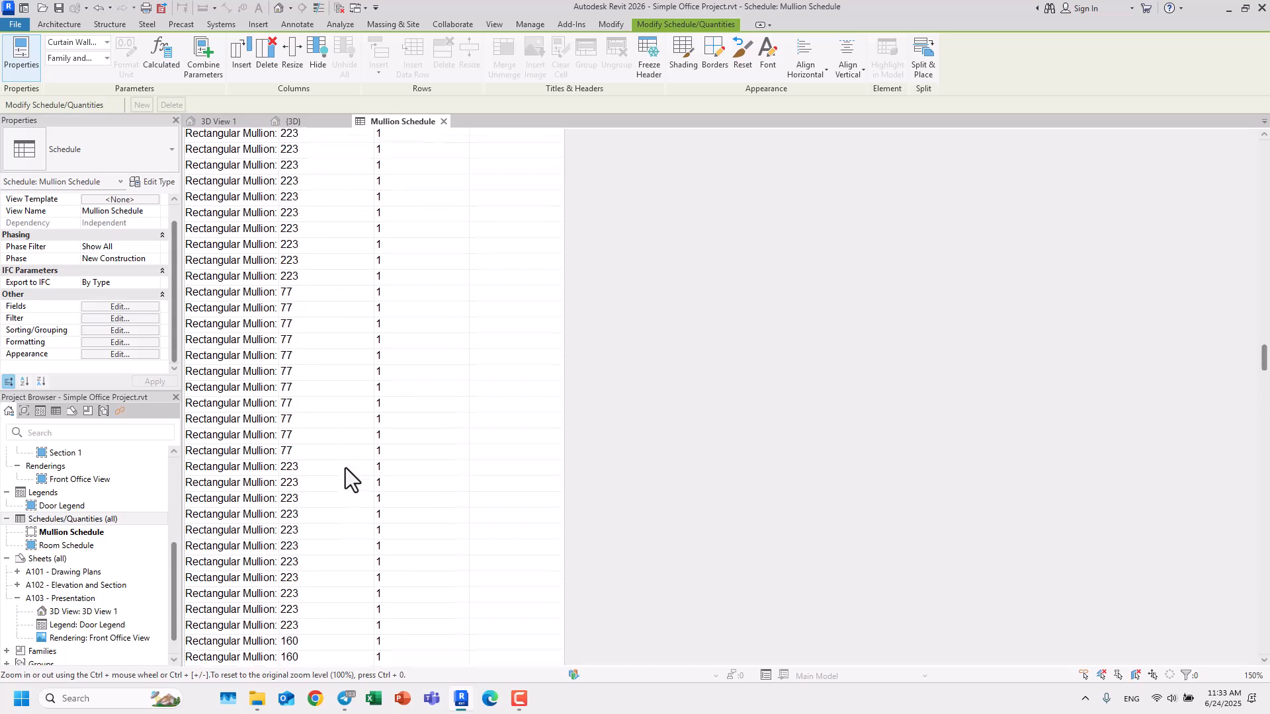
pyautogui.scroll(10, 345, 467)
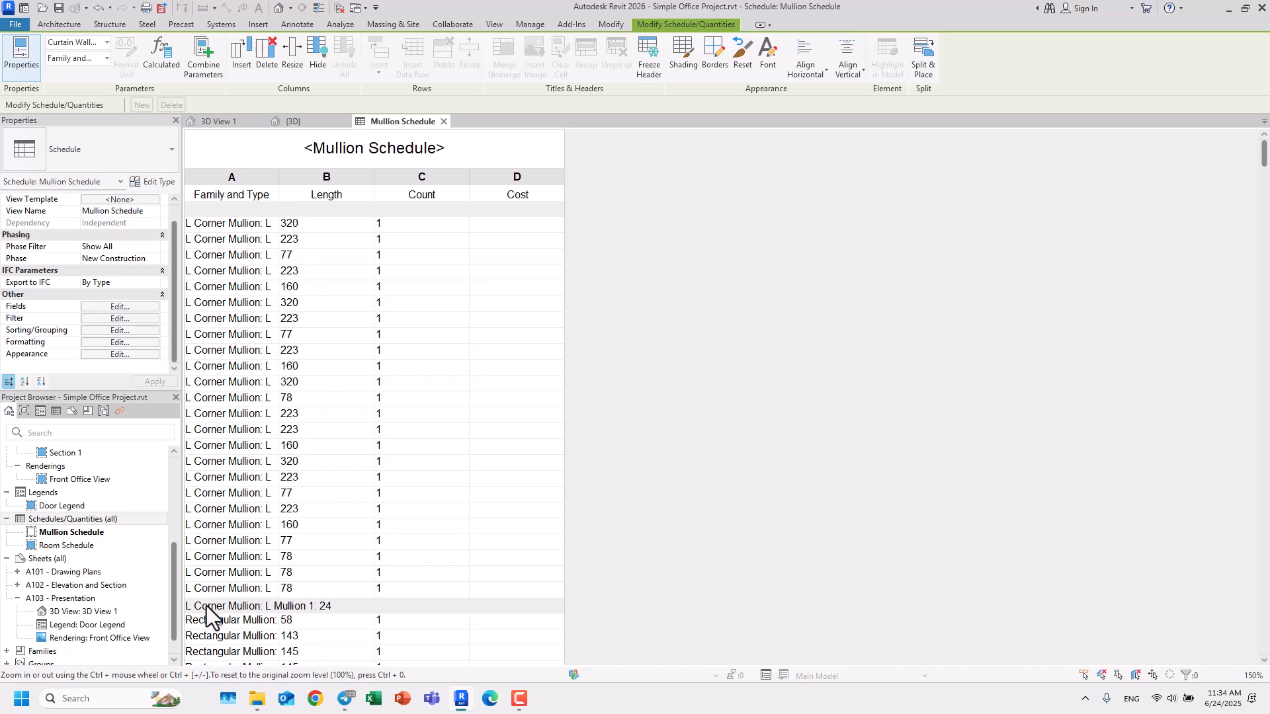
# Turn off itemizing every instance in the mullion schedule's sorting and grouping settings
pyautogui.click(128, 330)
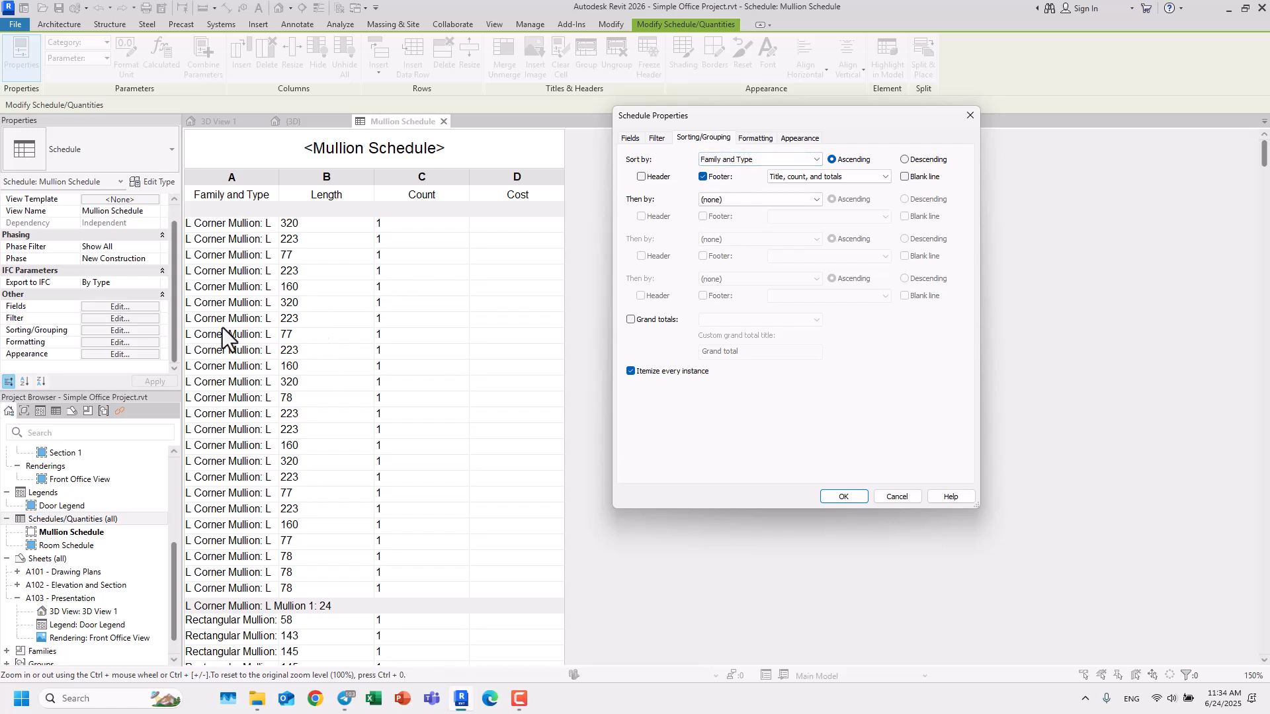
pyautogui.click(858, 500)
pyautogui.scroll(-3, 230, 278)
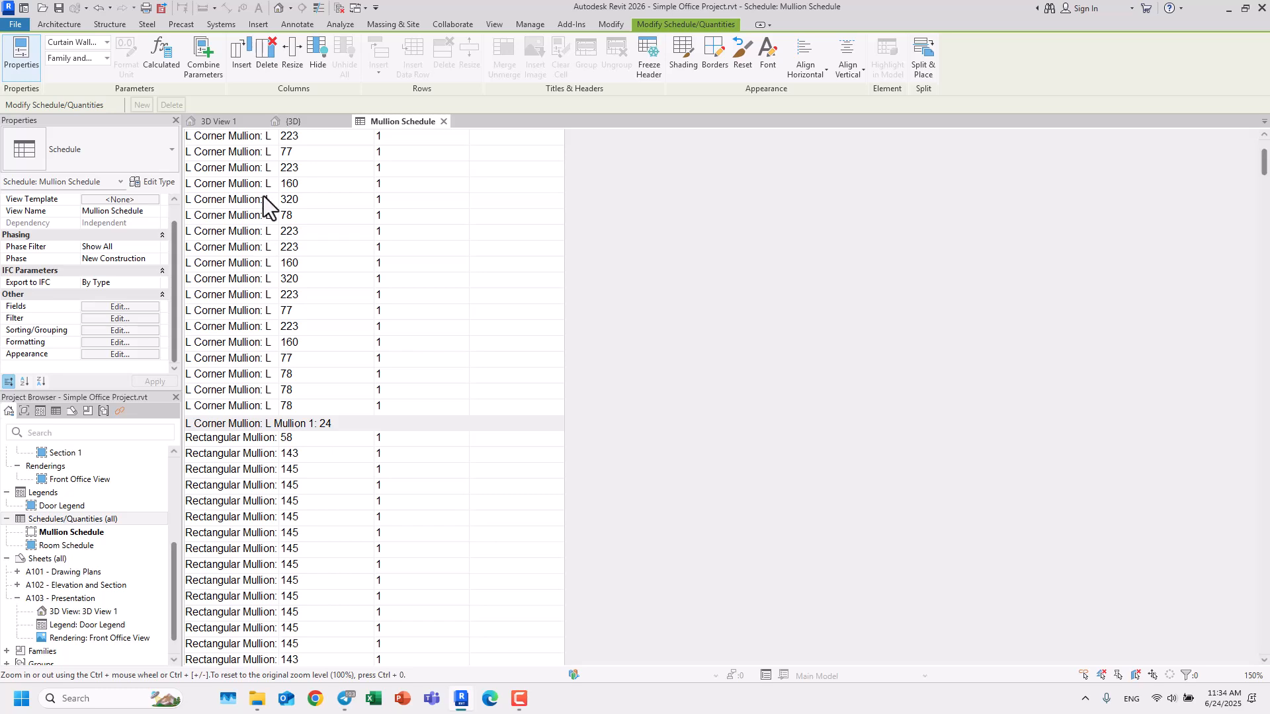
pyautogui.click(126, 330)
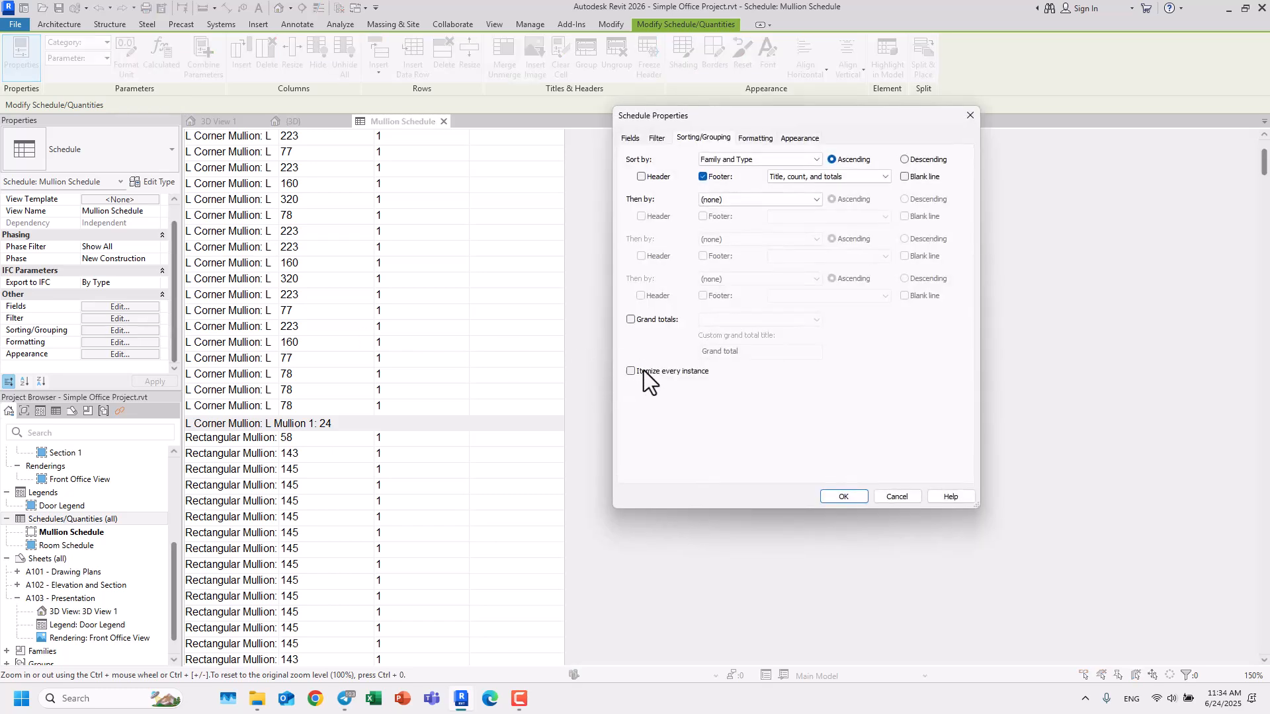
pyautogui.click(843, 496)
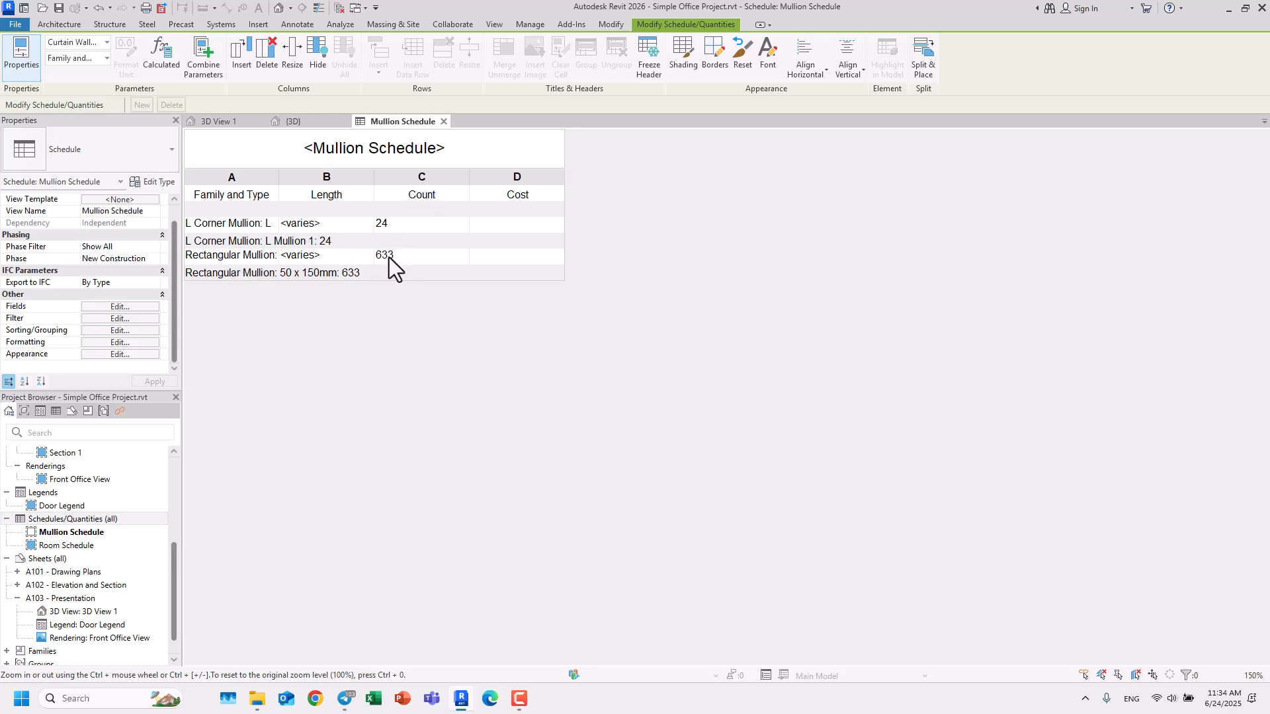
# Format the Length field of the mullion schedule to calculate totals
pyautogui.click(130, 330)
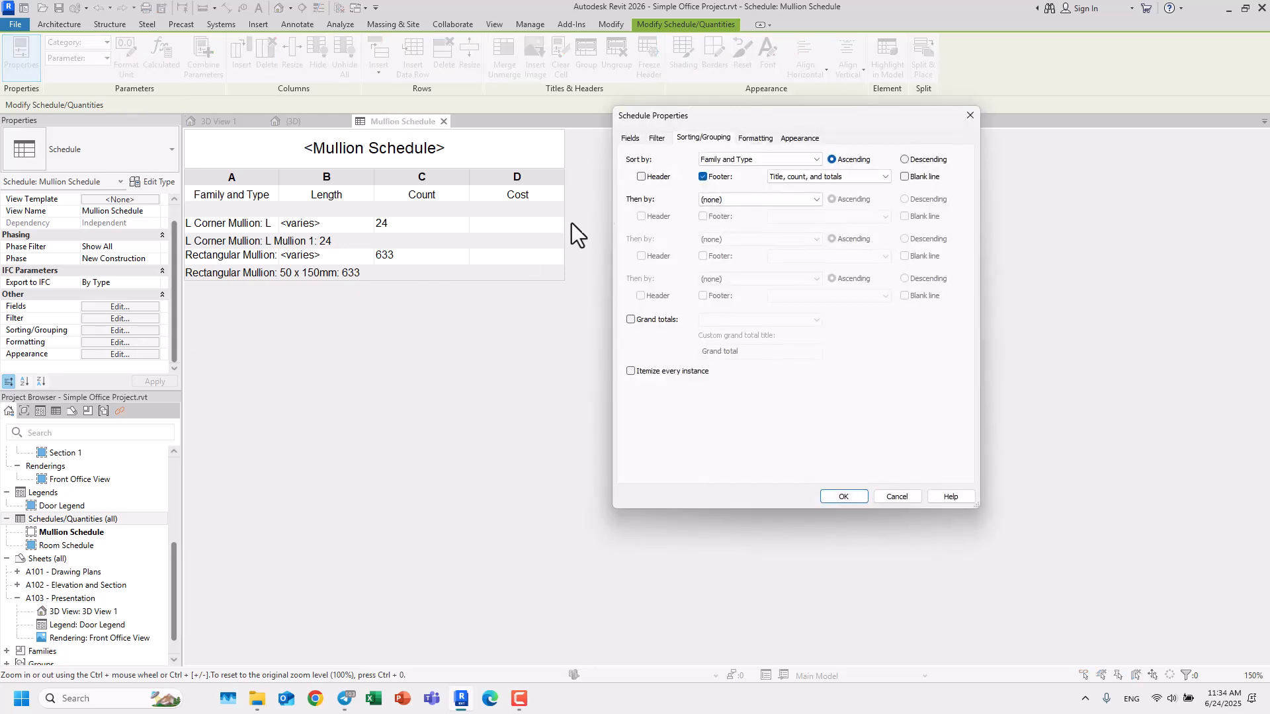
pyautogui.click(749, 138)
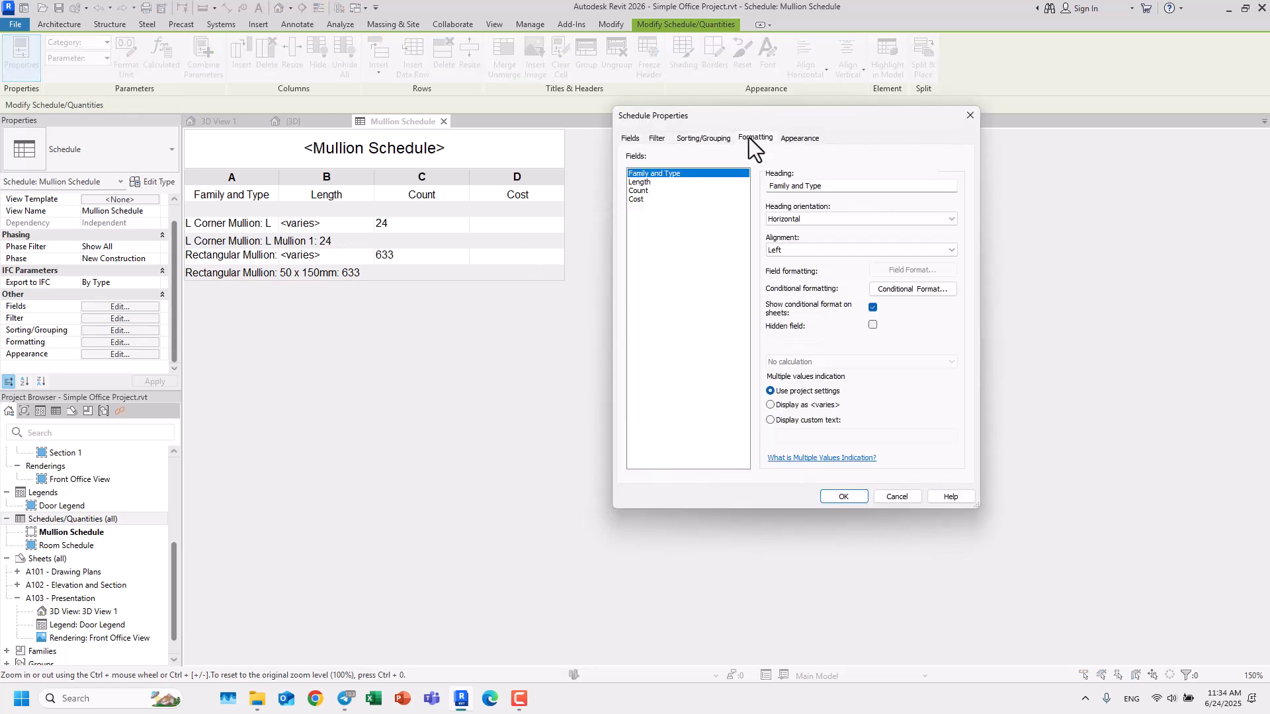
pyautogui.click(641, 183)
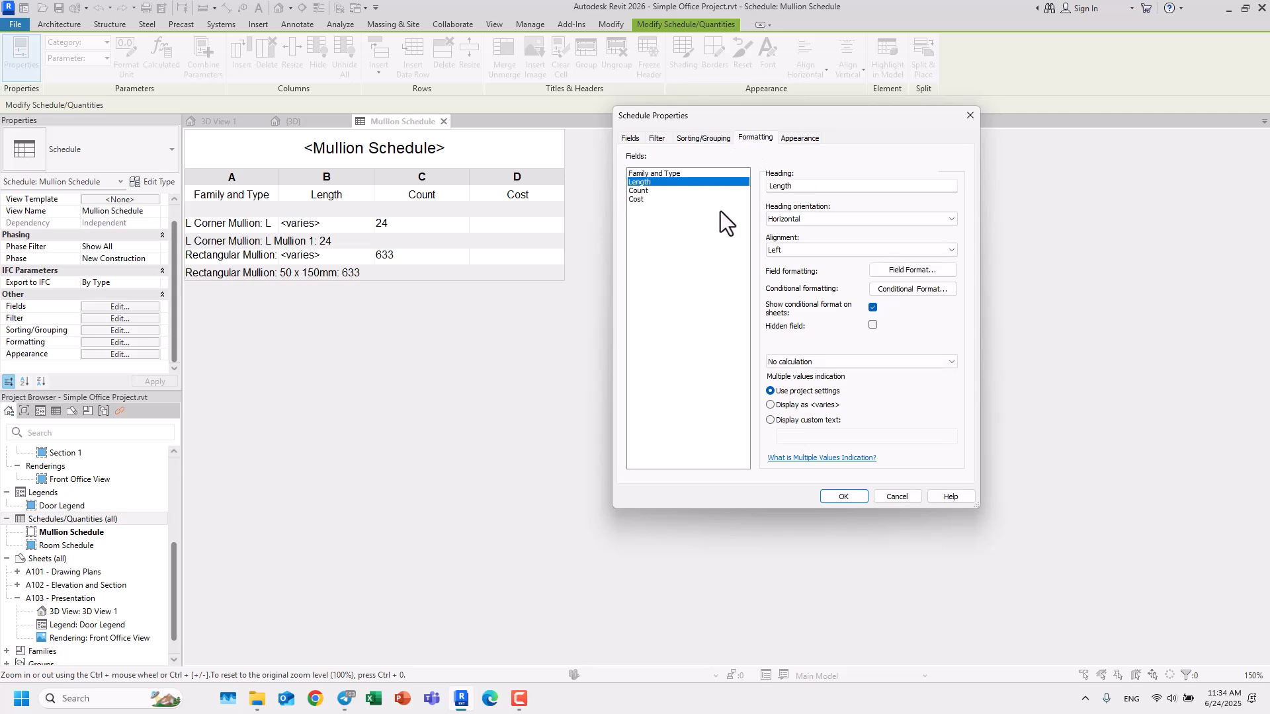
pyautogui.click(795, 365)
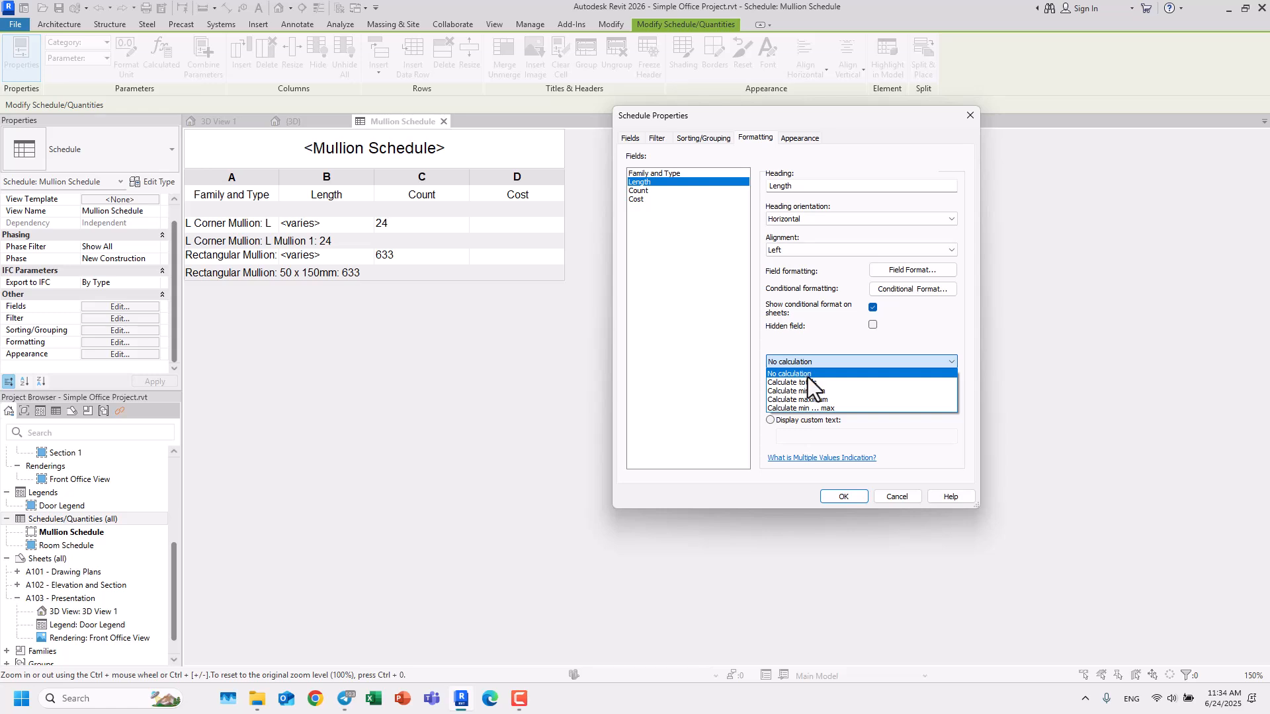
pyautogui.click(807, 382)
pyautogui.click(839, 499)
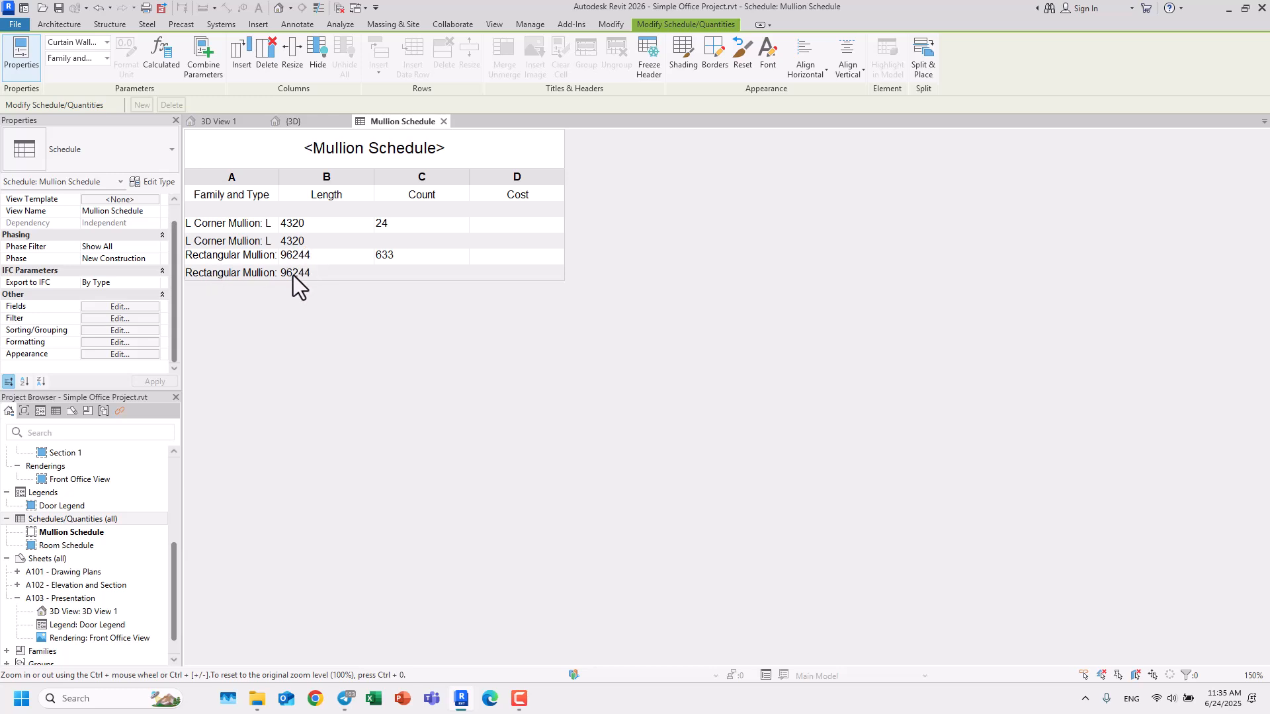
# Format the Count field of the mullion schedule to calculate totals
pyautogui.click(125, 329)
pyautogui.click(743, 139)
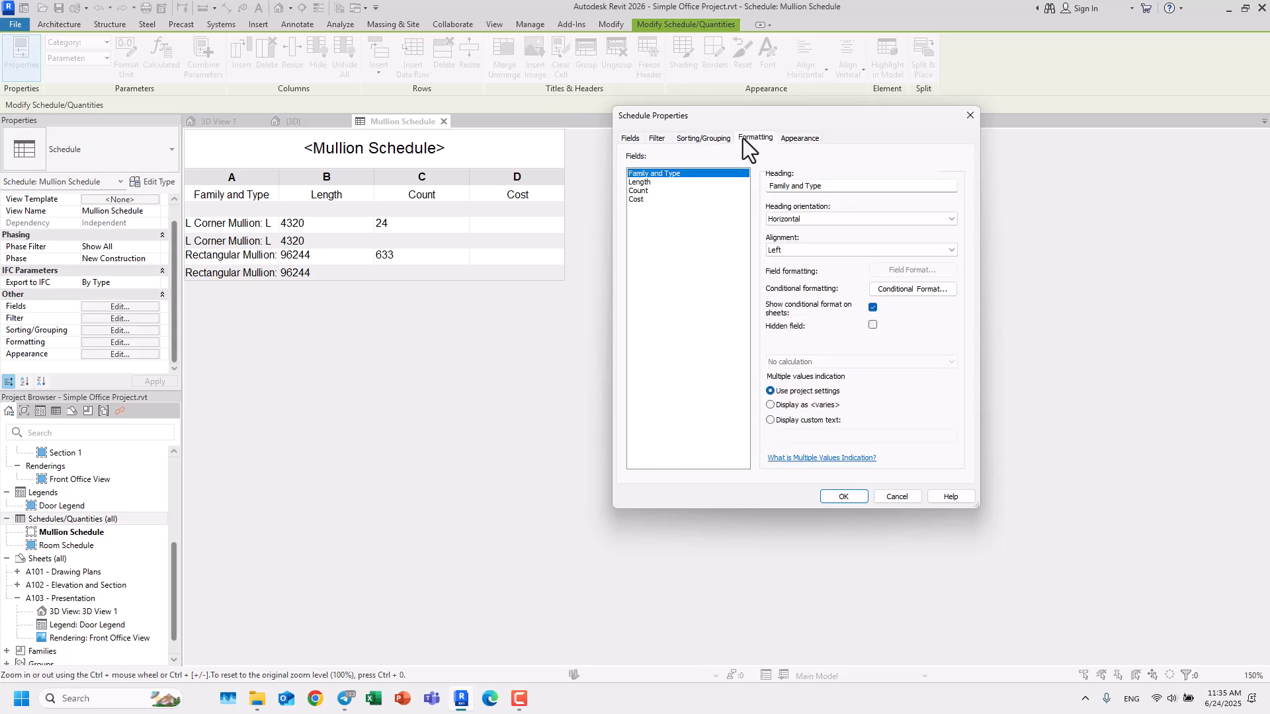
pyautogui.click(635, 192)
pyautogui.click(776, 364)
pyautogui.click(780, 383)
pyautogui.click(836, 496)
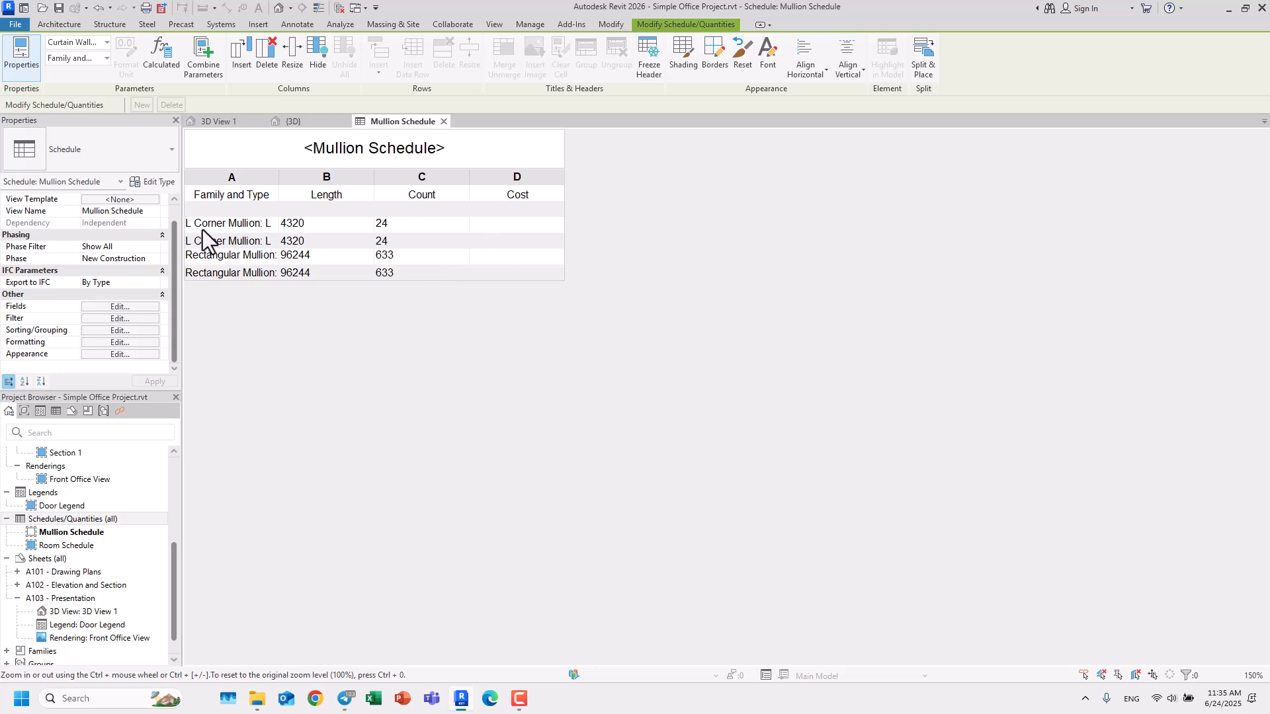
# Enter a cost of 100 for the L Corner Mullion in the schedule and apply it to all elements of that type
pyautogui.click(498, 225)
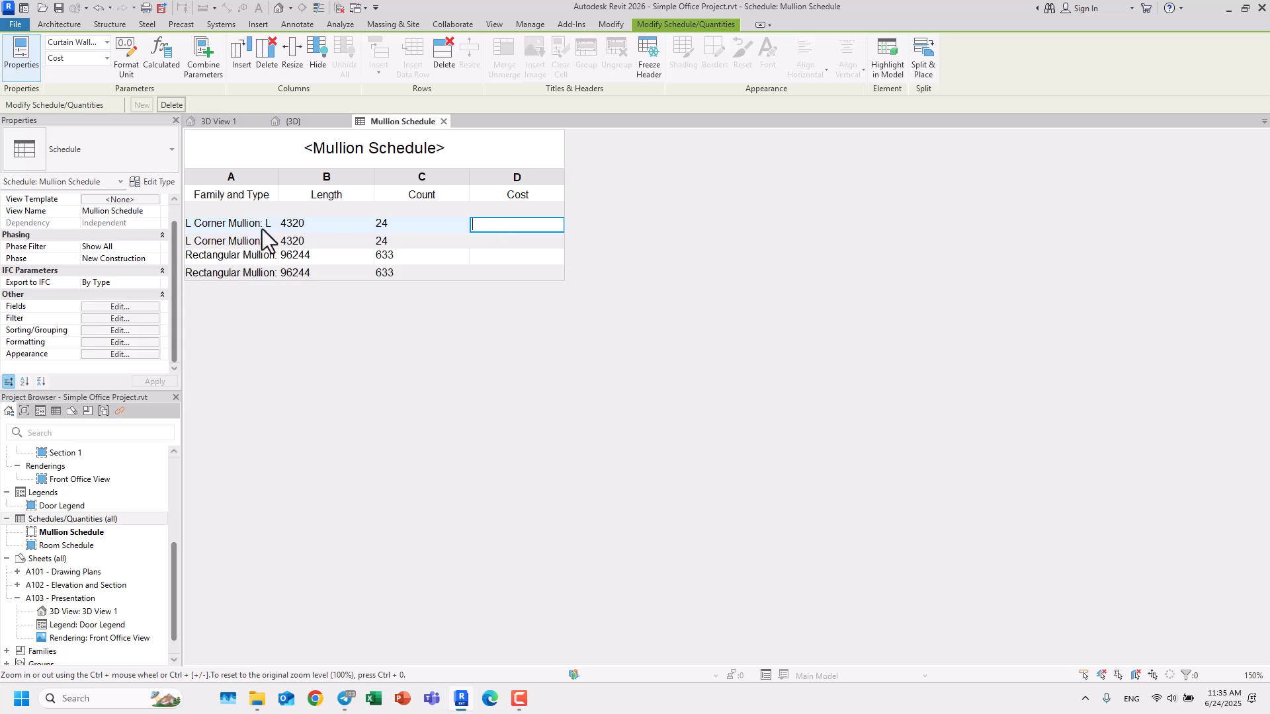
pyautogui.write('100')
pyautogui.press('Return')
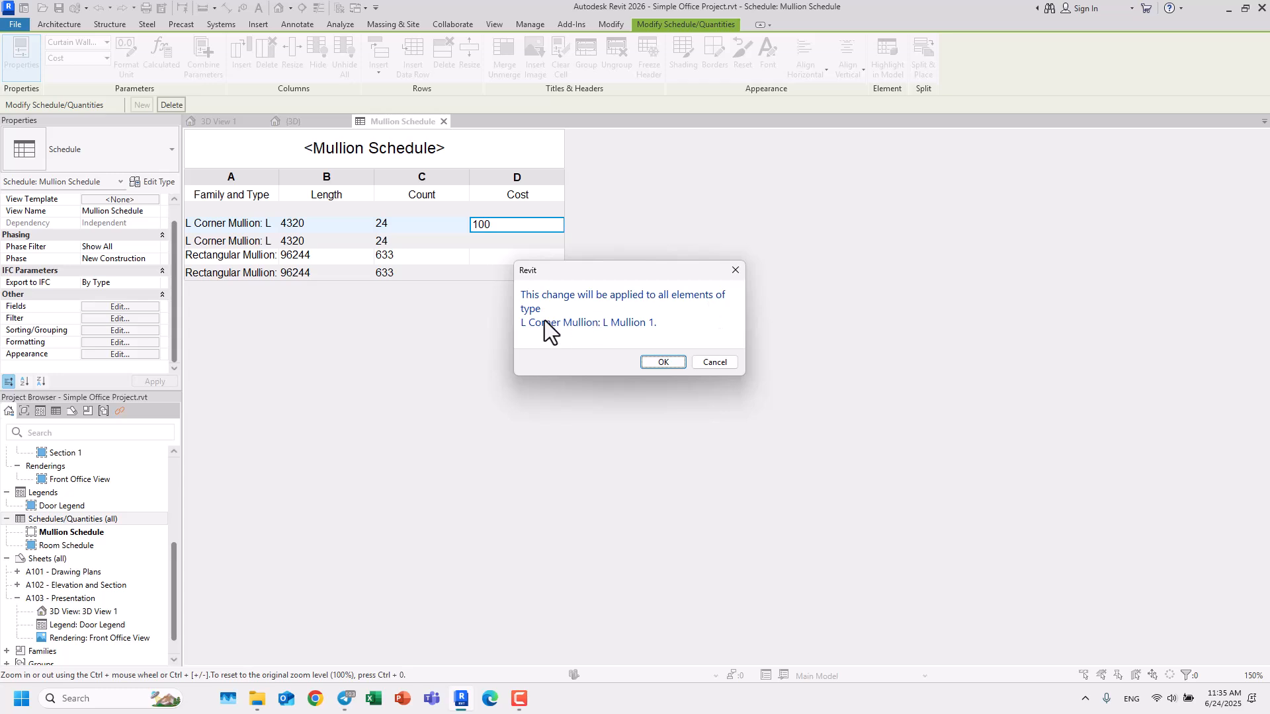
pyautogui.click(663, 363)
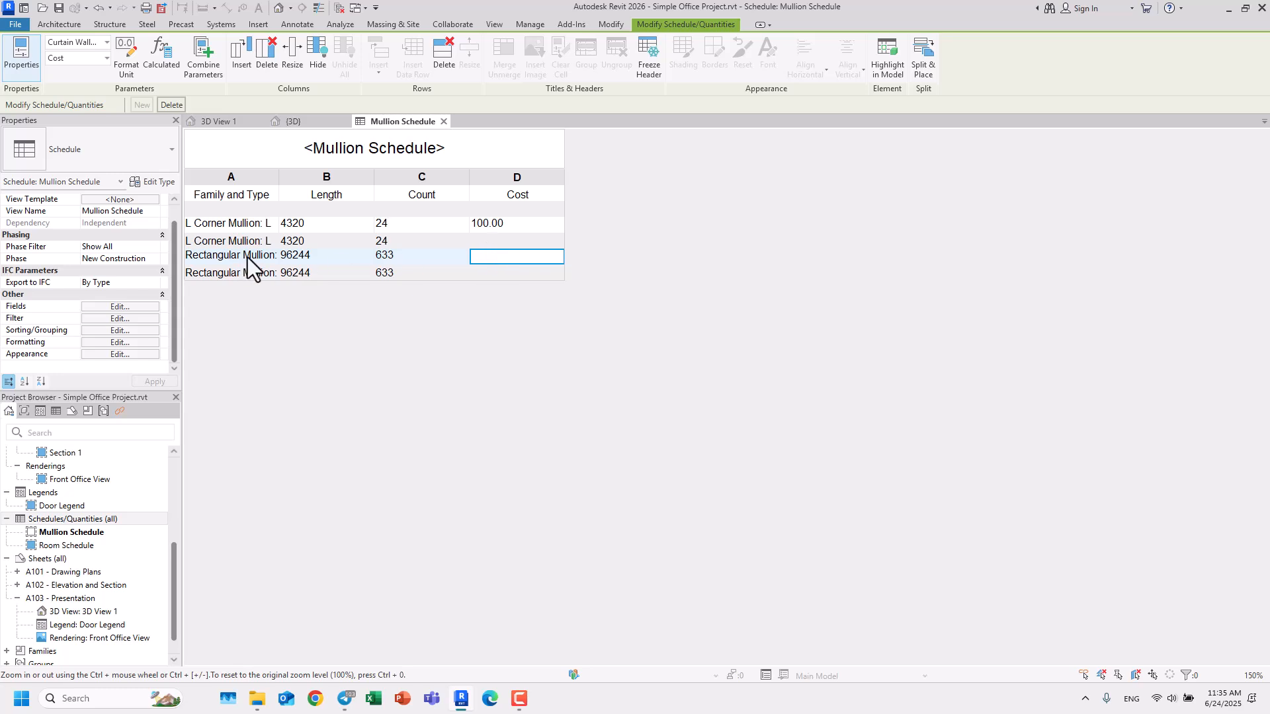
# Set the Cost type parameter of the 50 x 150mm Rectangular Mullion to 70 from the {3D} view, and return to the mullion schedule
pyautogui.click(299, 126)
pyautogui.scroll(5, 652, 334)
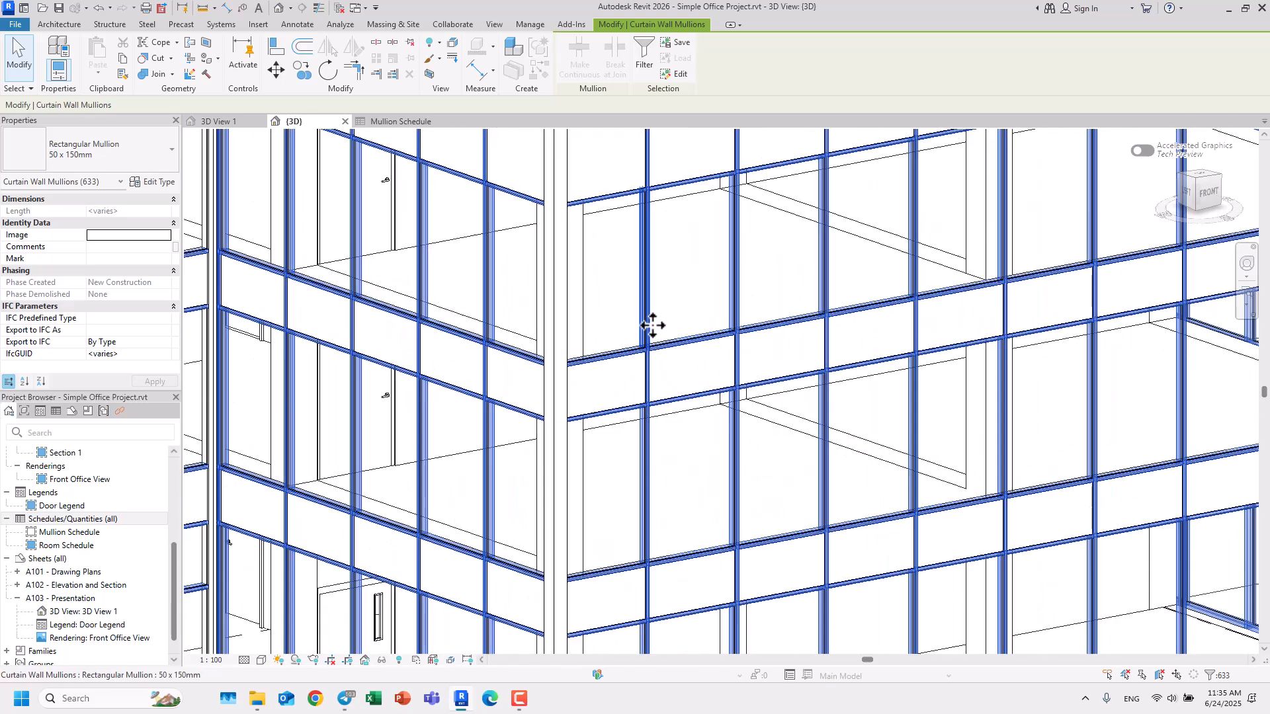
pyautogui.press('Escape')
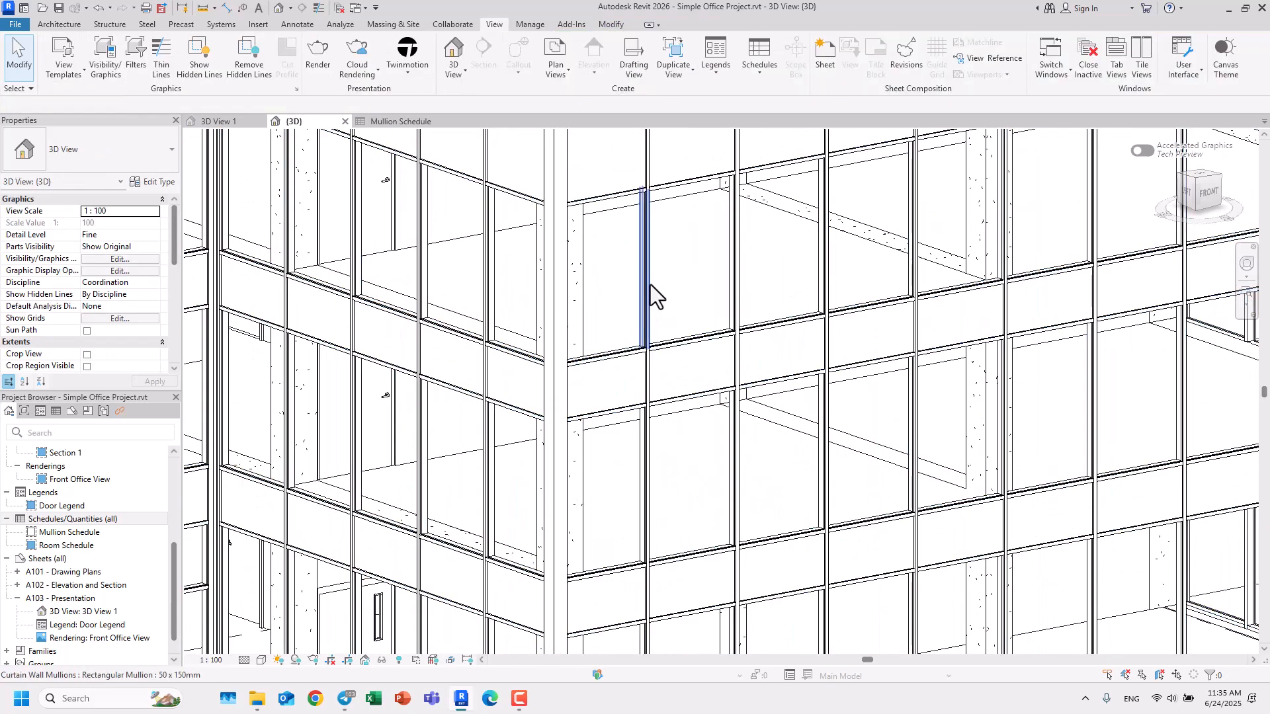
pyautogui.click(647, 284)
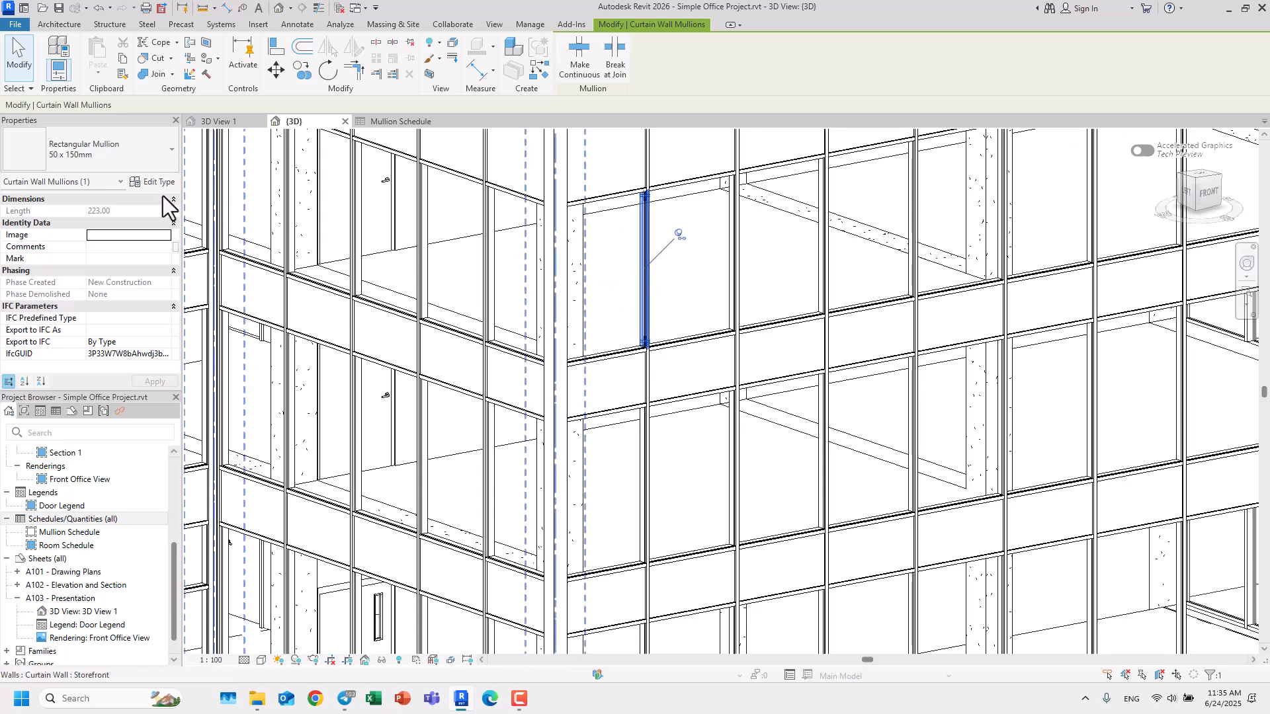
pyautogui.click(157, 185)
pyautogui.scroll(-5, 204, 397)
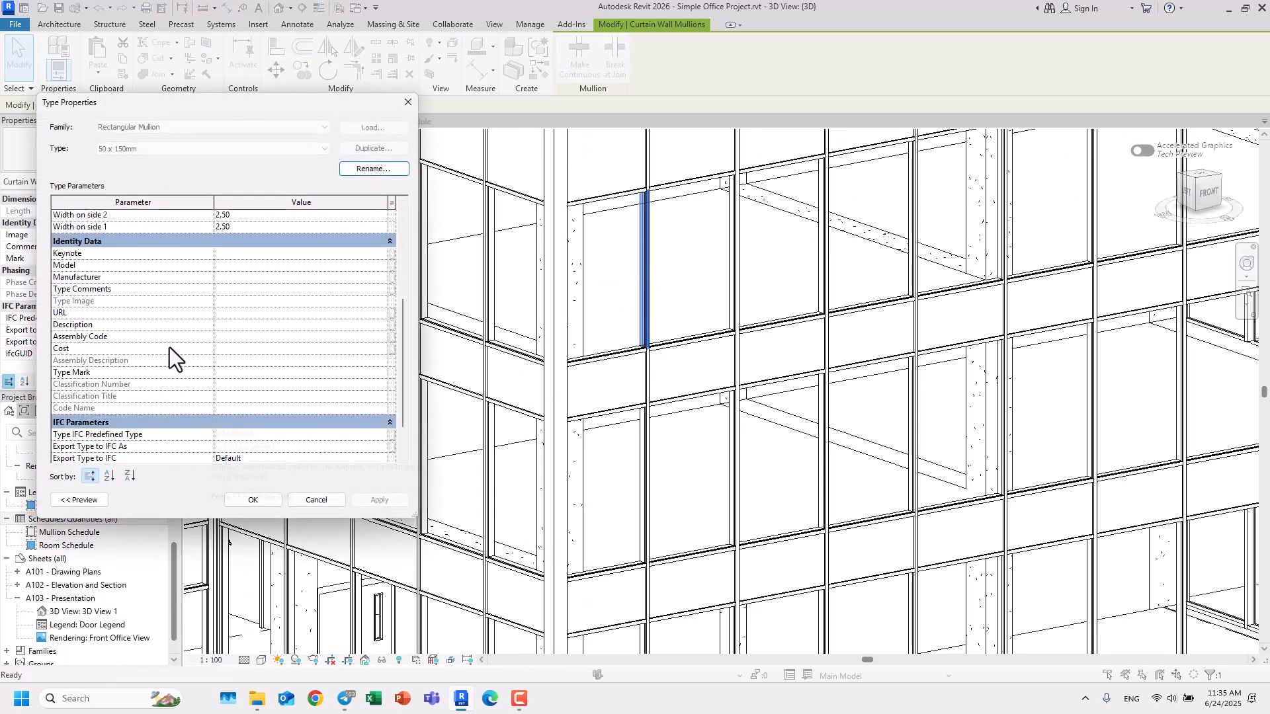
pyautogui.click(241, 346)
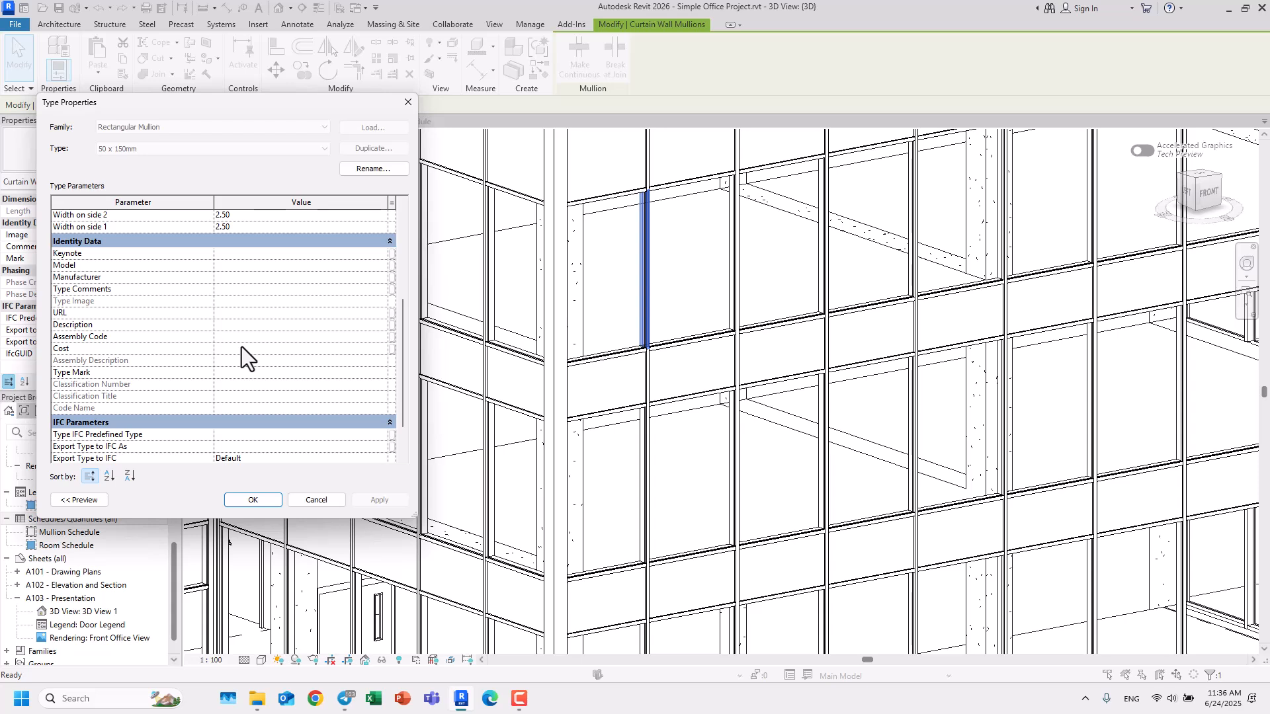
pyautogui.write('70')
pyautogui.click(370, 500)
pyautogui.click(262, 499)
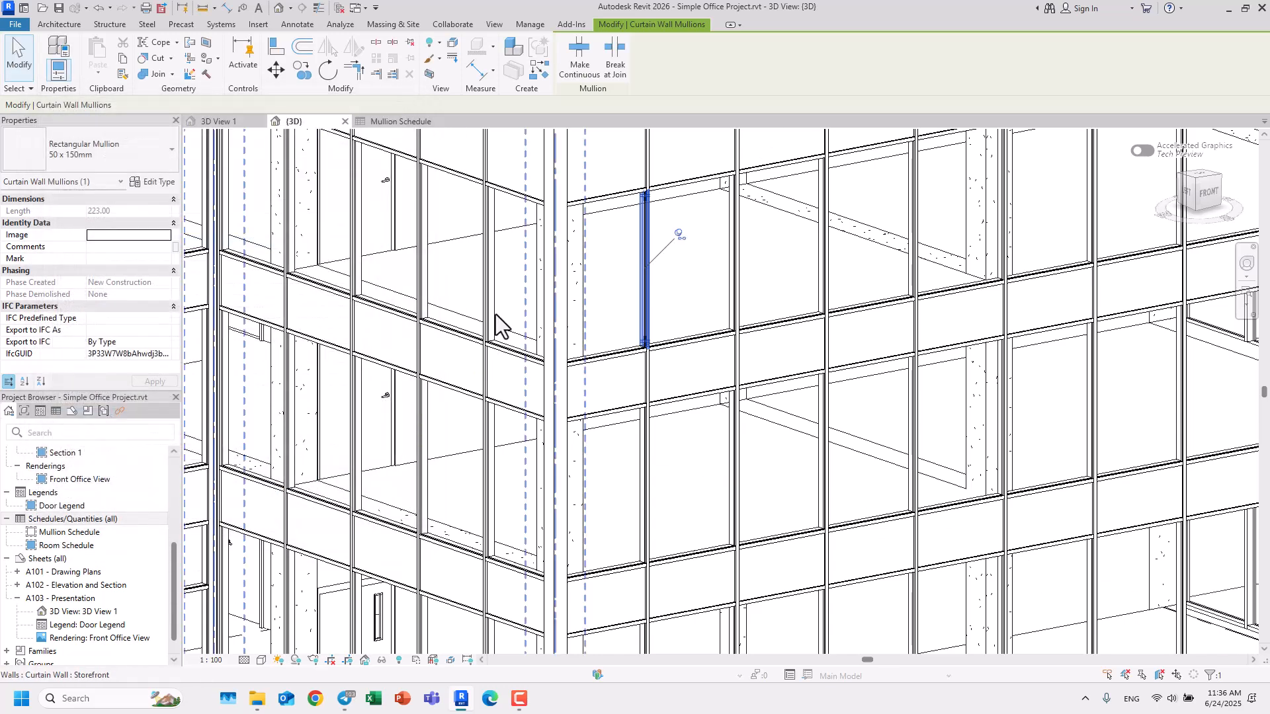
pyautogui.press('Escape')
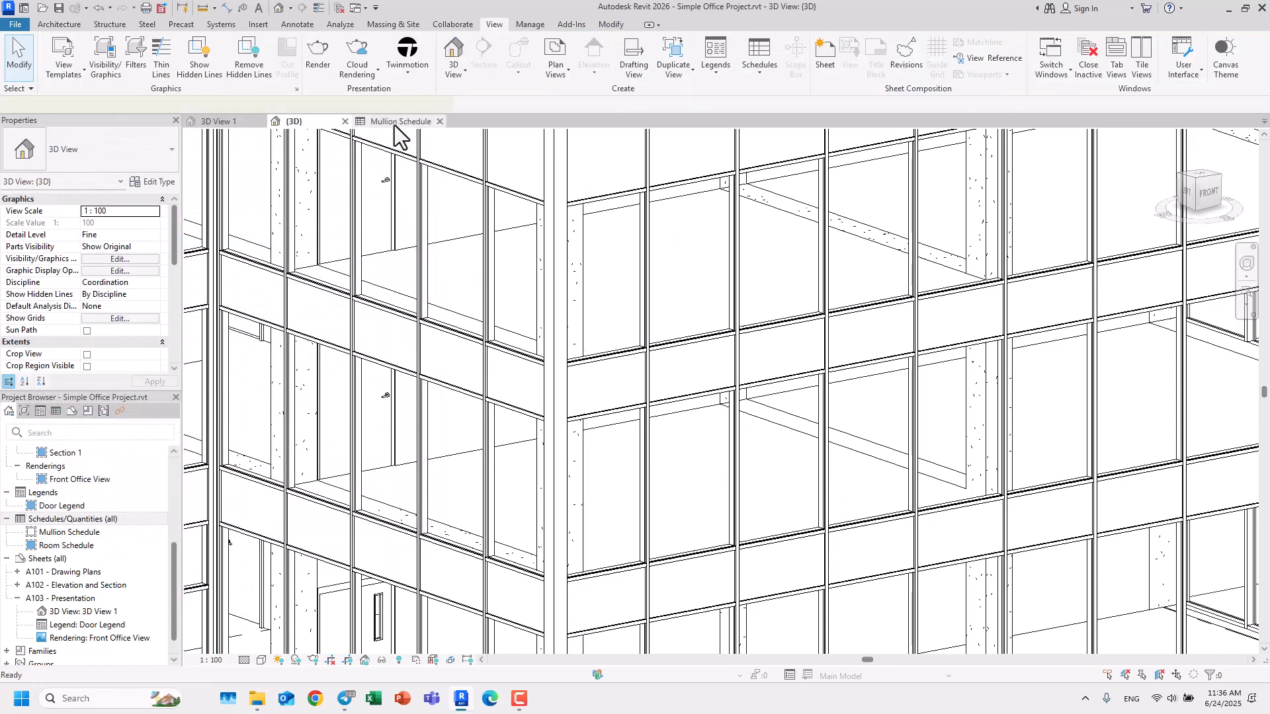
pyautogui.click(395, 124)
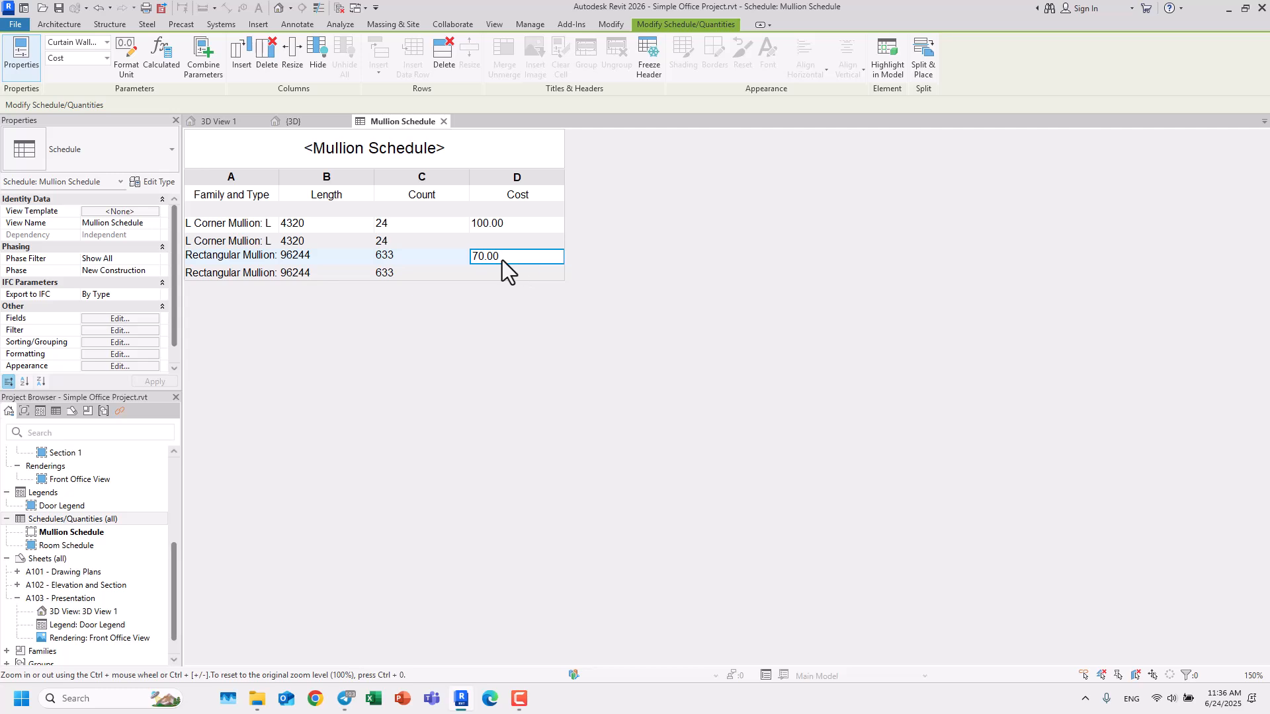
# Override the project settings for the Cost field's format and set its unit symbol to $
pyautogui.click(119, 355)
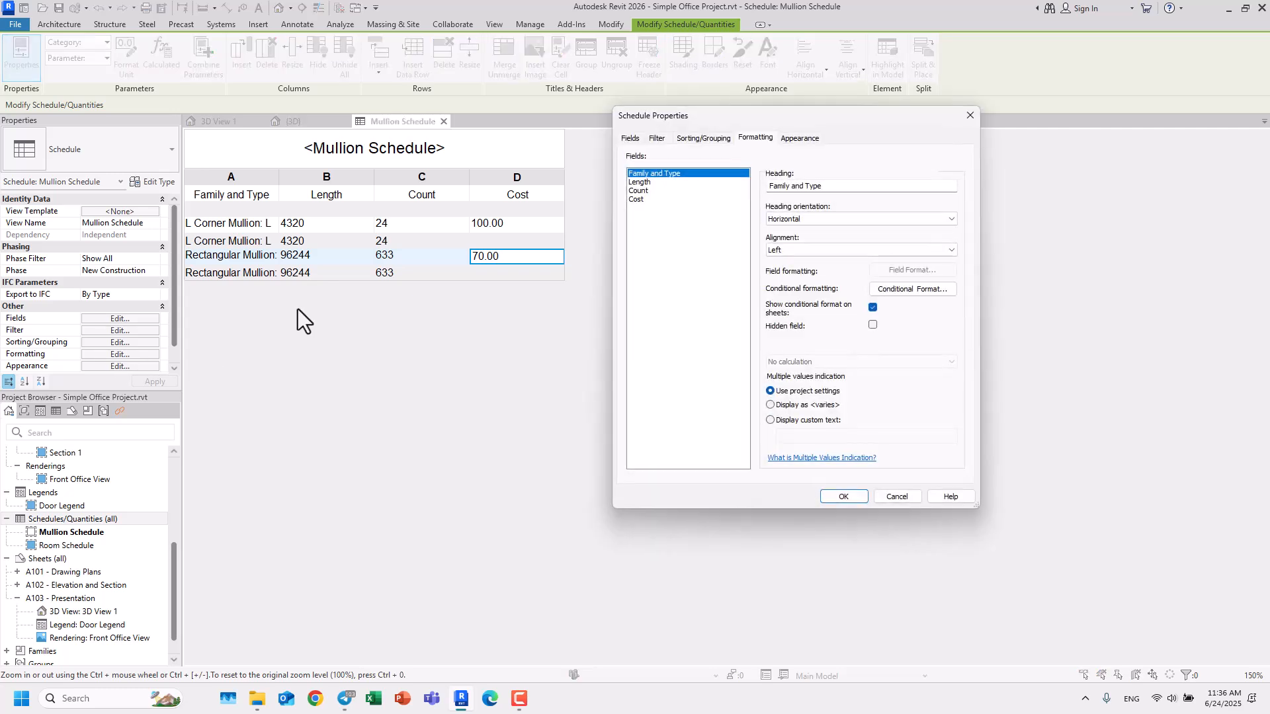
pyautogui.click(643, 200)
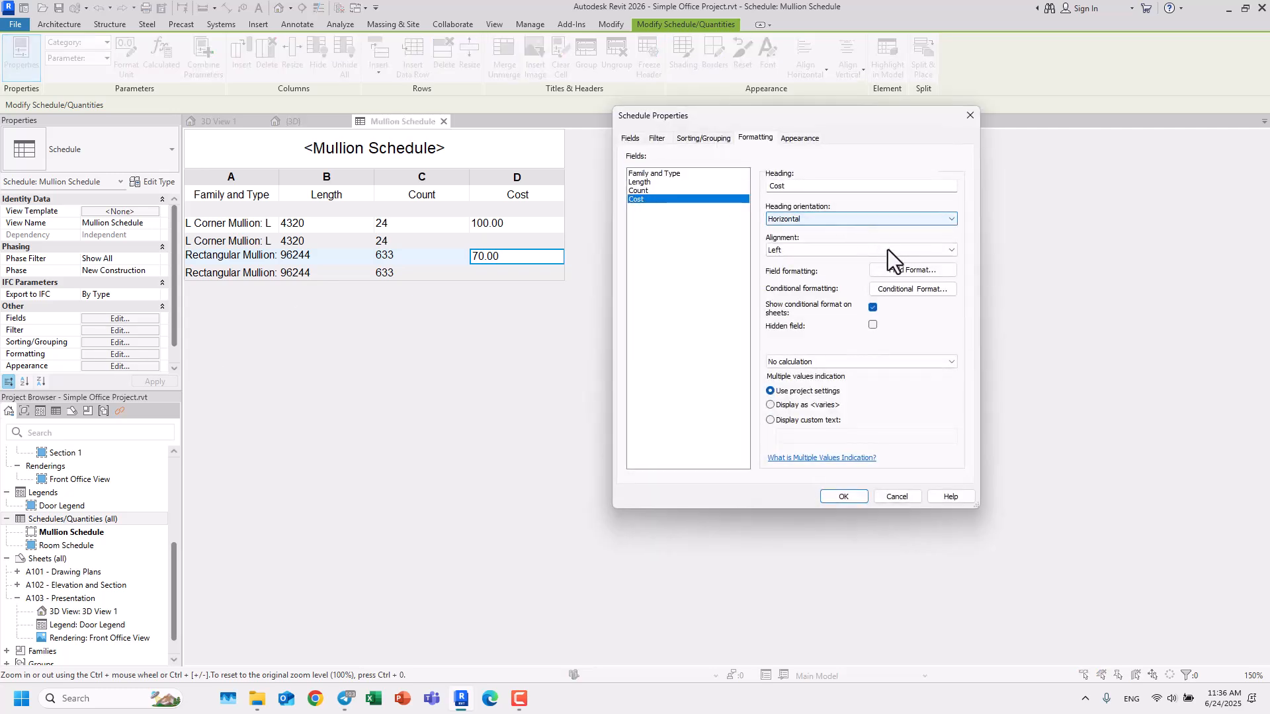
pyautogui.click(903, 269)
pyautogui.click(671, 236)
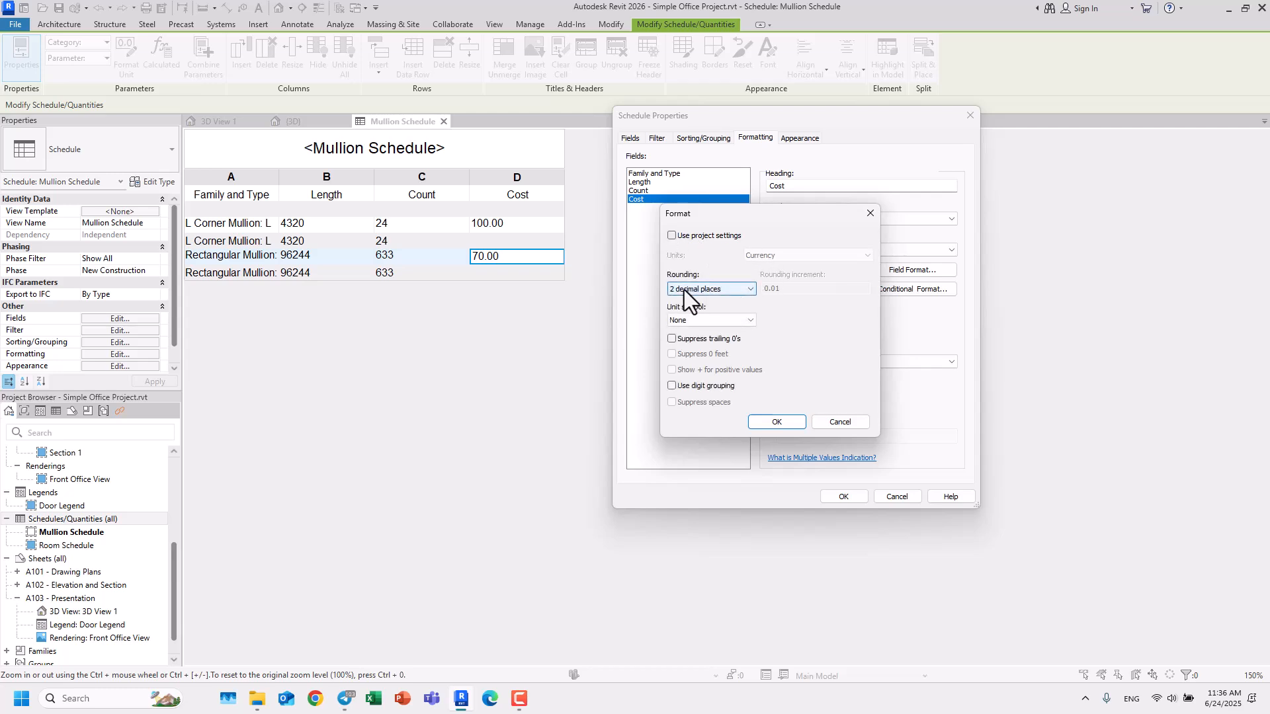
pyautogui.click(692, 319)
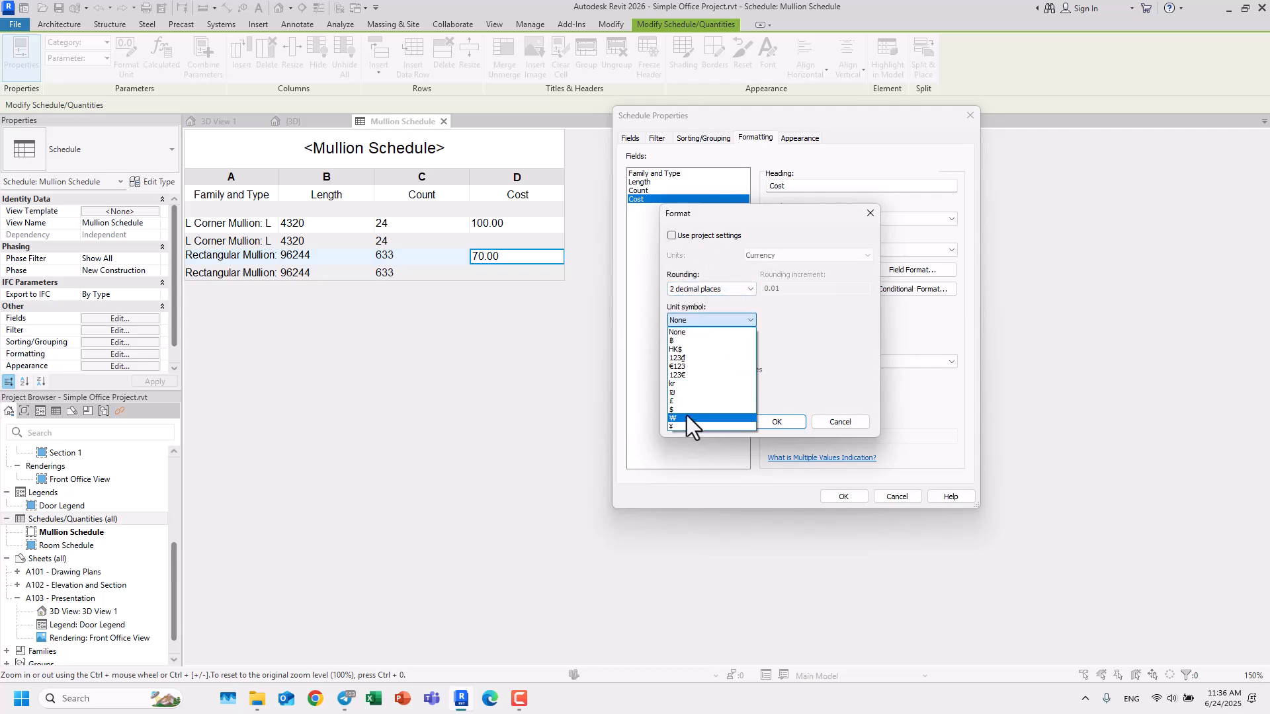
pyautogui.click(686, 413)
pyautogui.click(778, 423)
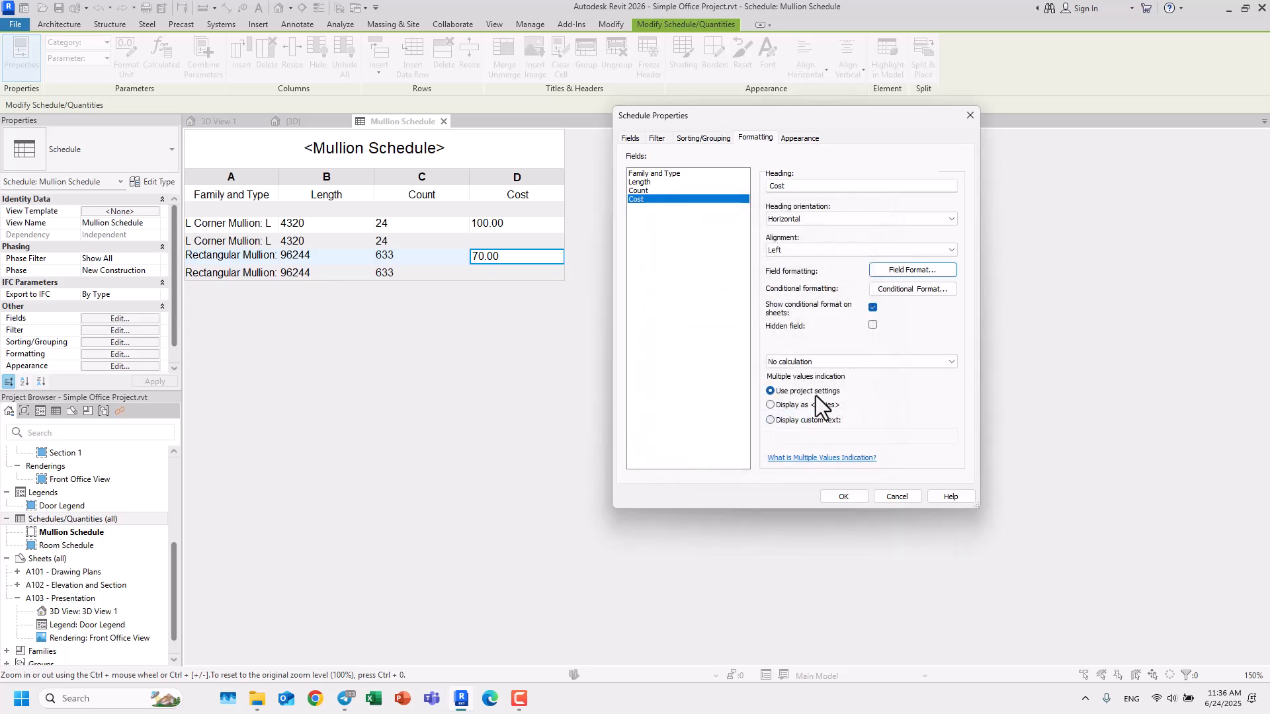
pyautogui.click(847, 497)
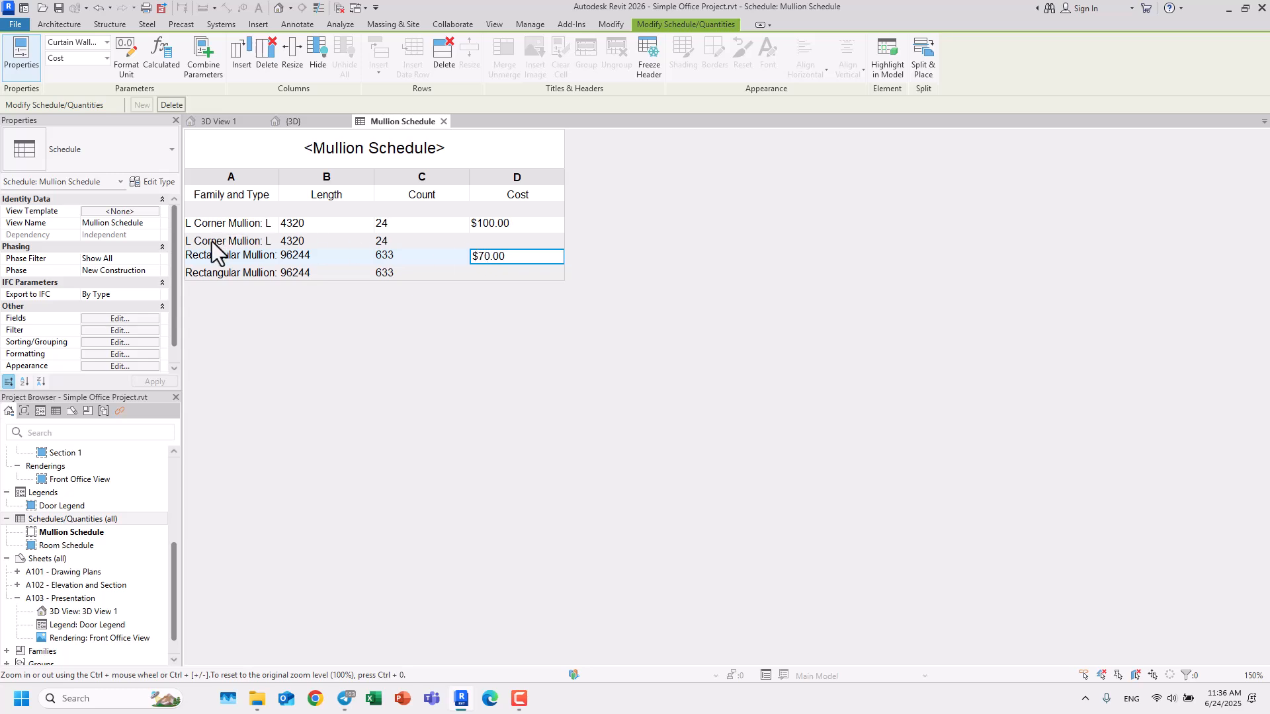
# Format the Cost field of the mullion schedule to calculate totals
pyautogui.click(119, 342)
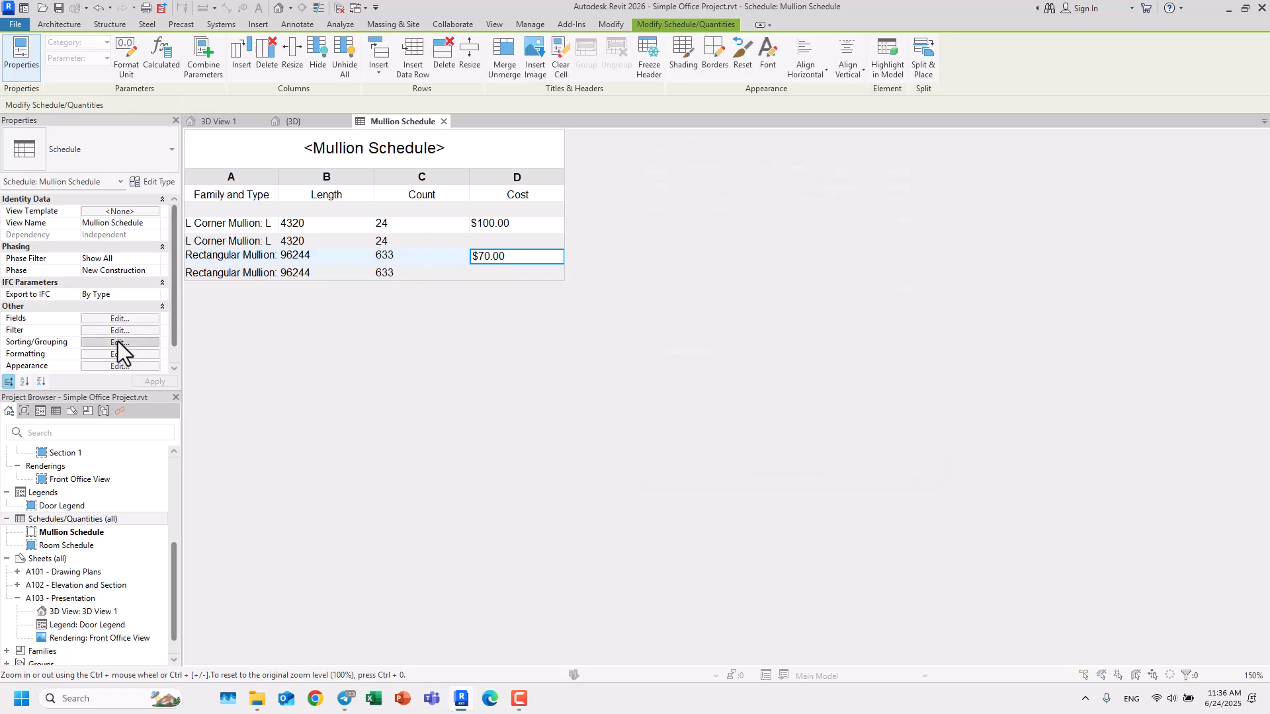
pyautogui.click(754, 138)
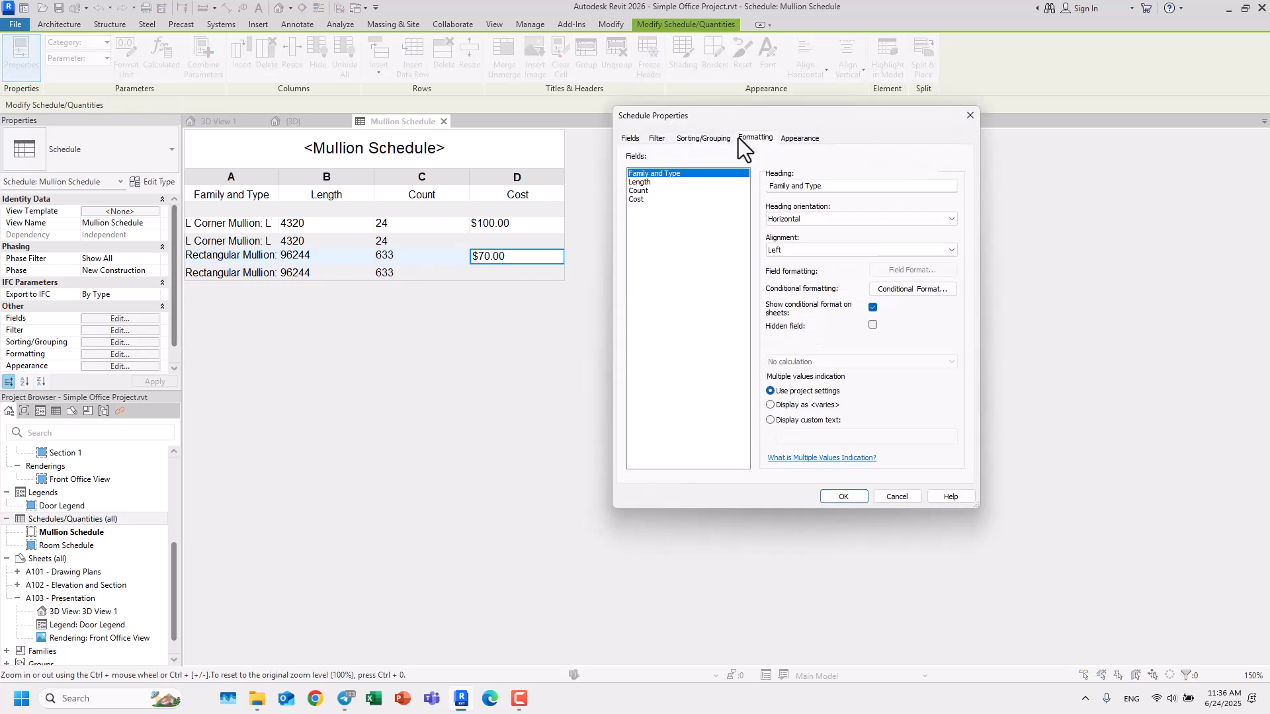
pyautogui.click(641, 200)
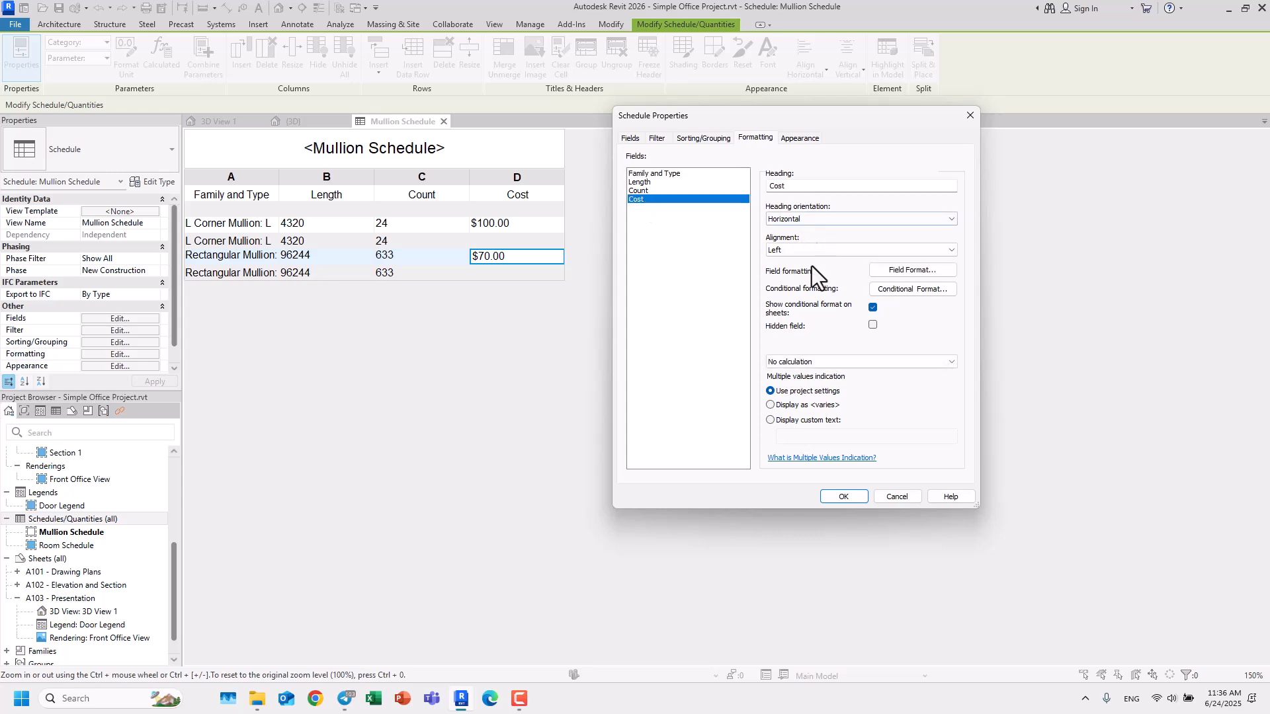
pyautogui.click(810, 363)
pyautogui.click(805, 384)
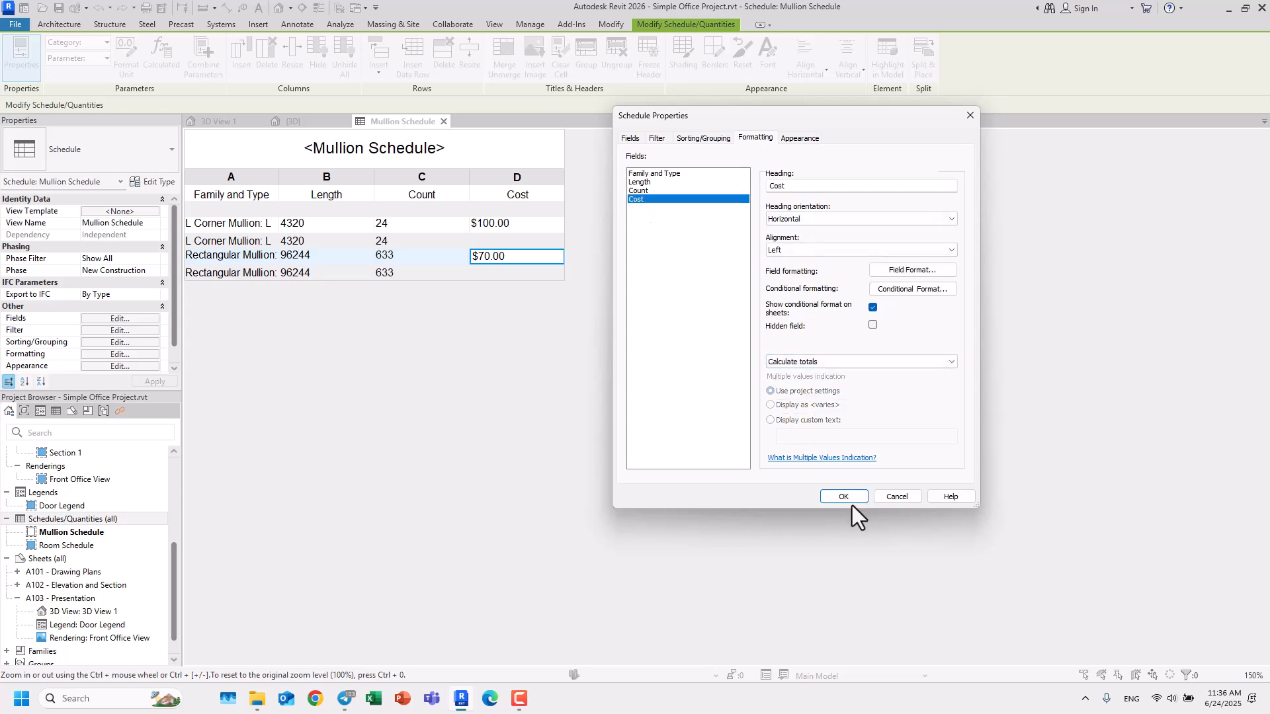
pyautogui.click(845, 497)
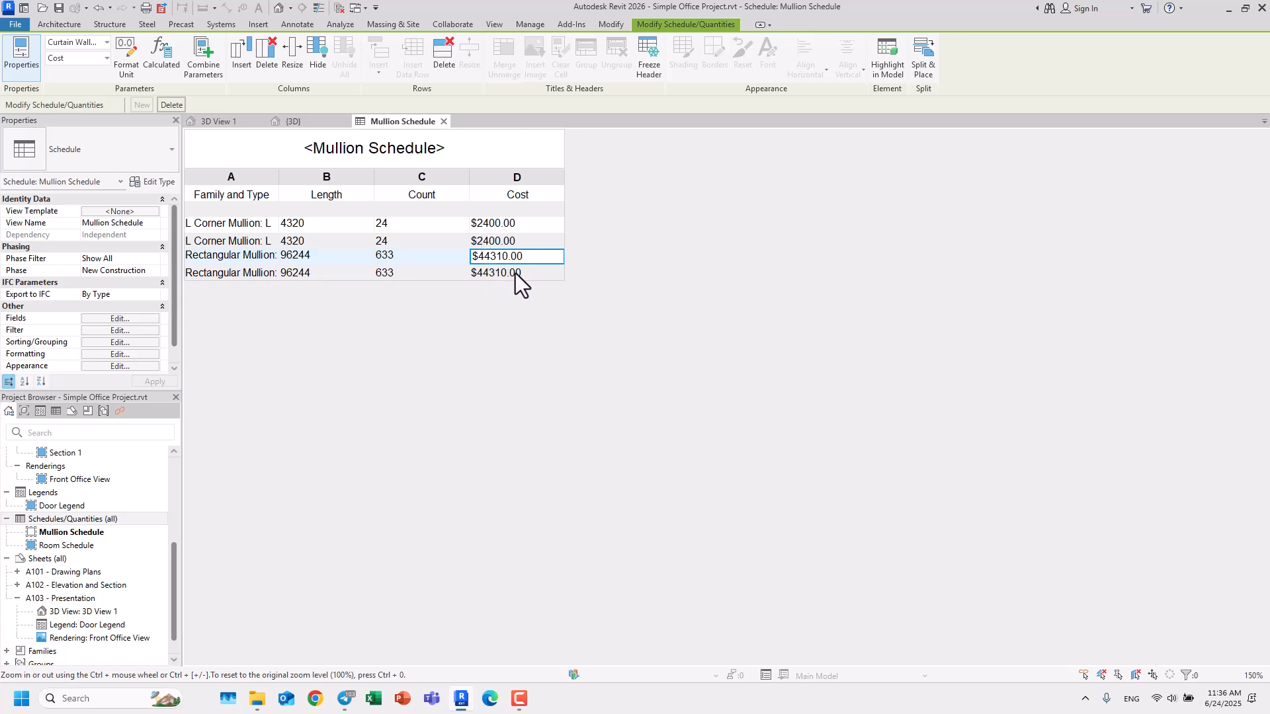
# Add grand totals showing title, count, and totals to the mullion schedule
pyautogui.click(116, 342)
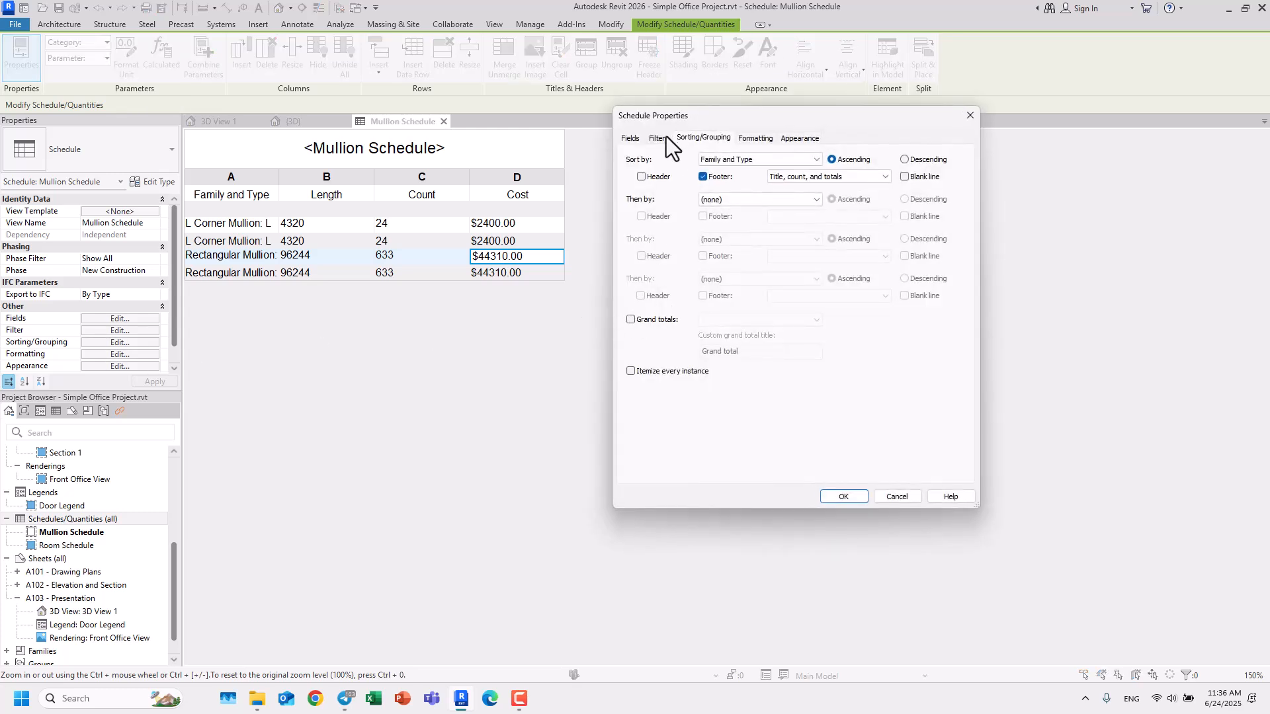
pyautogui.click(630, 319)
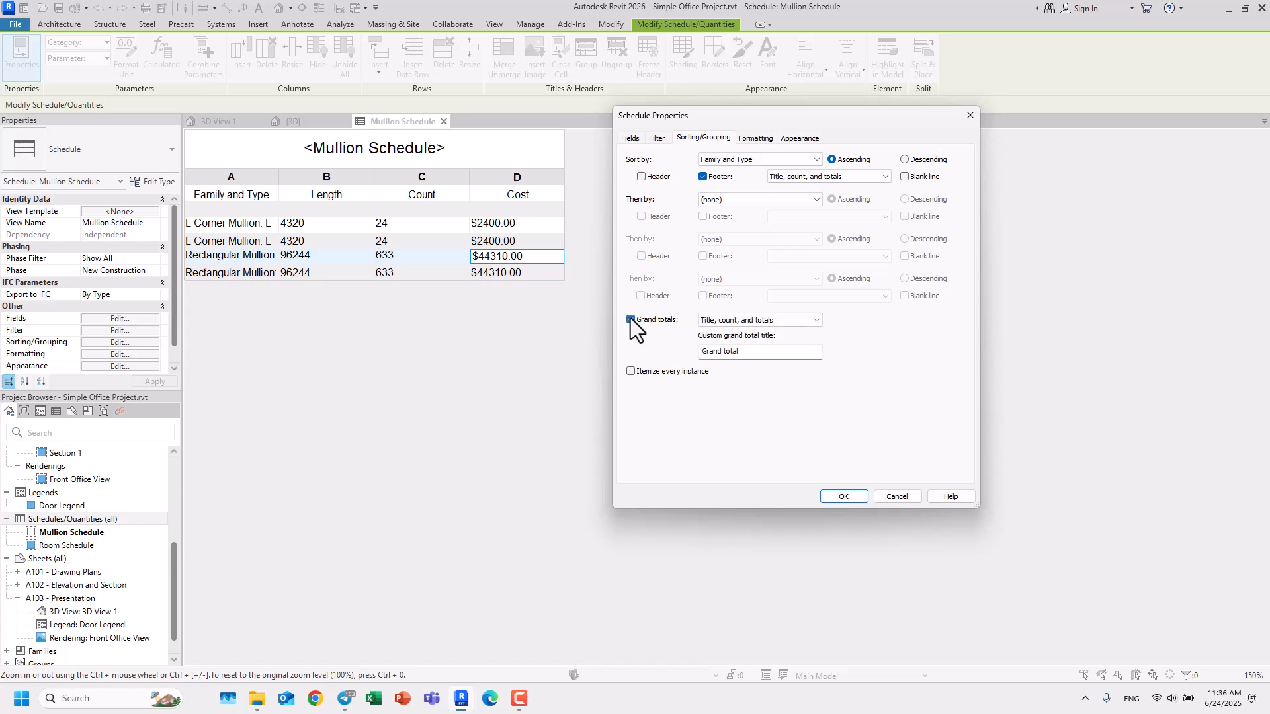
pyautogui.click(855, 494)
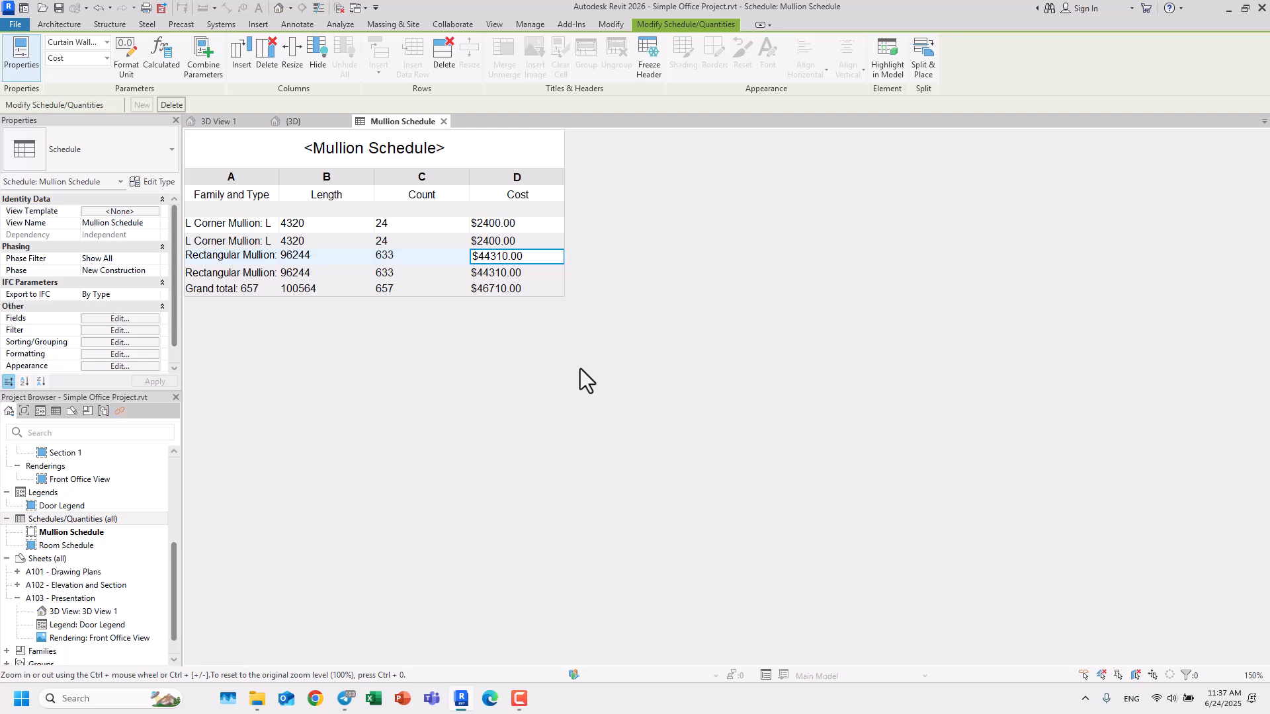
# Place the mullion schedule side by side with the {3D} view and select an upper L Corner Mullion at the building's front corner
pyautogui.moveTo(394, 126); pyautogui.dragTo(190, 331)
pyautogui.scroll(-5, 849, 350)
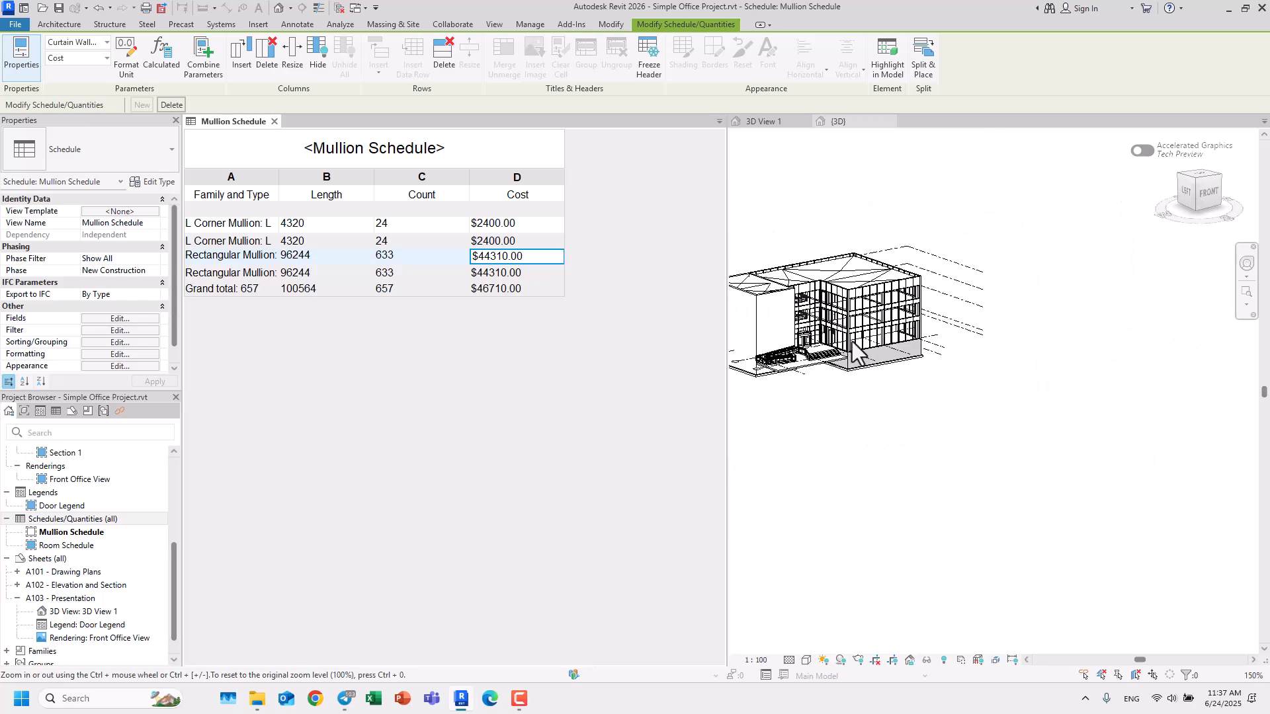
pyautogui.click(848, 411)
pyautogui.scroll(3, 847, 411)
pyautogui.scroll(5, 859, 309)
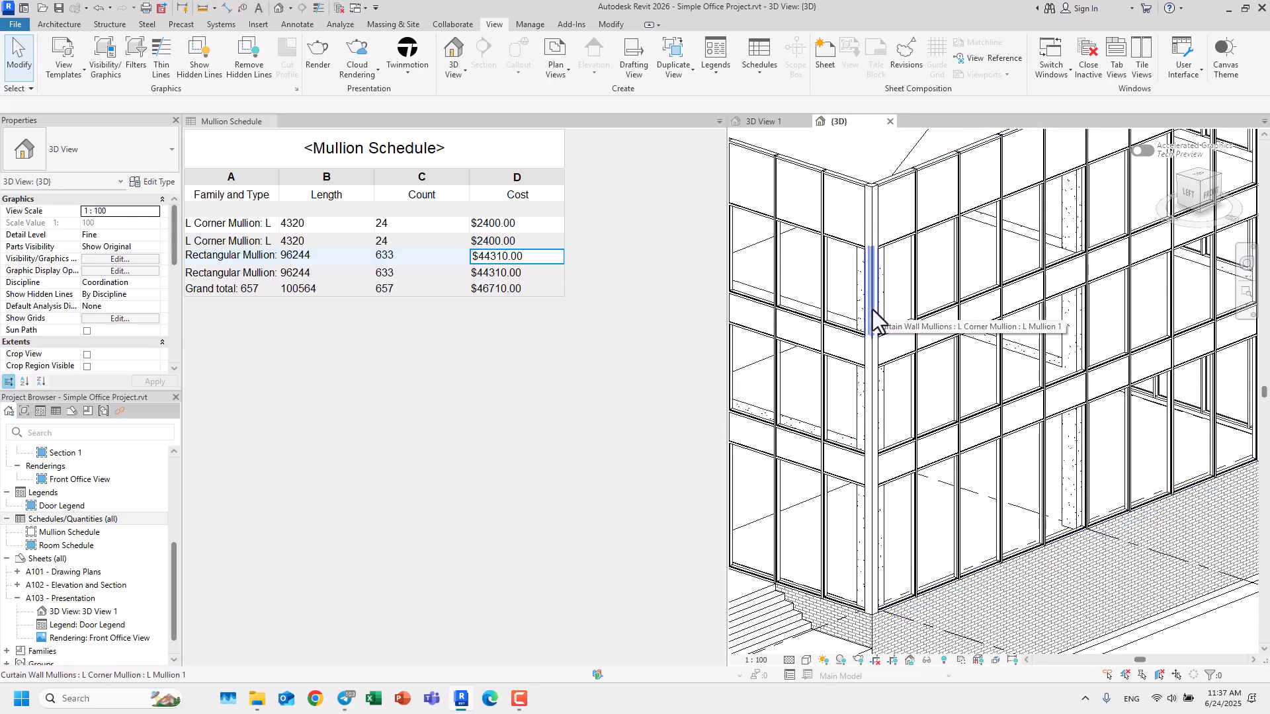
pyautogui.click(872, 311)
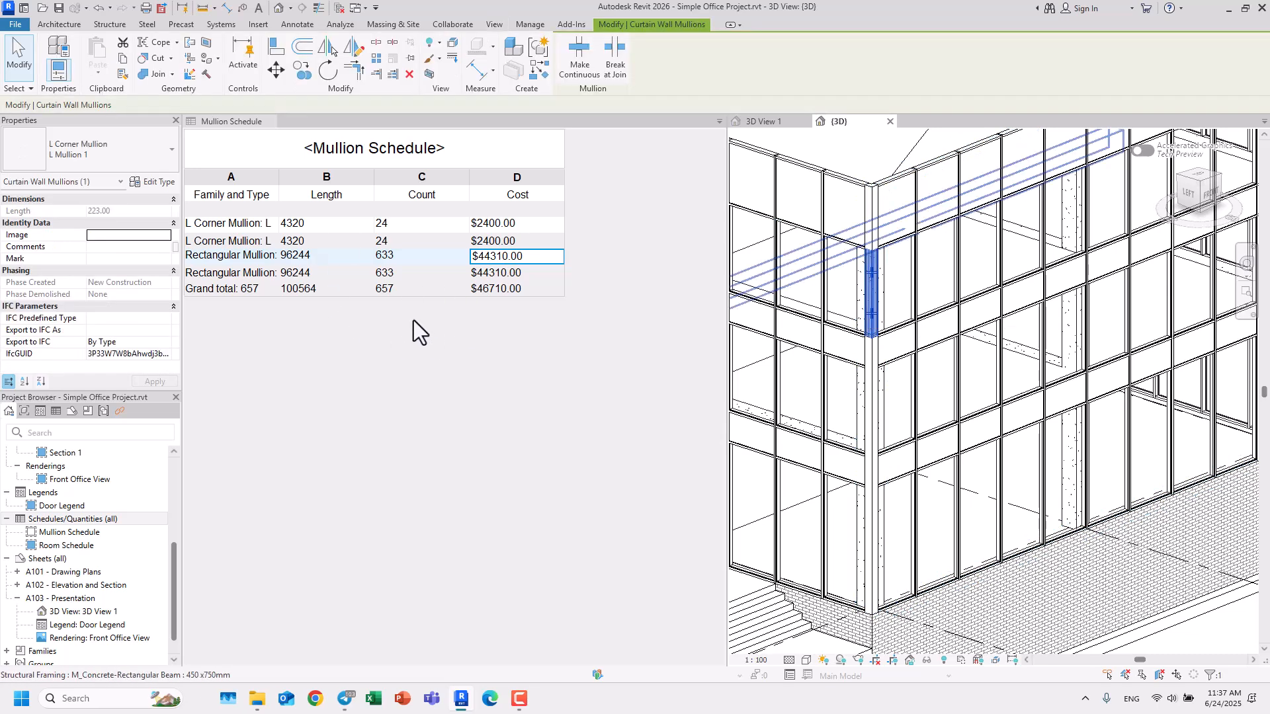
# Itemize every instance in the mullion schedule
pyautogui.click(291, 352)
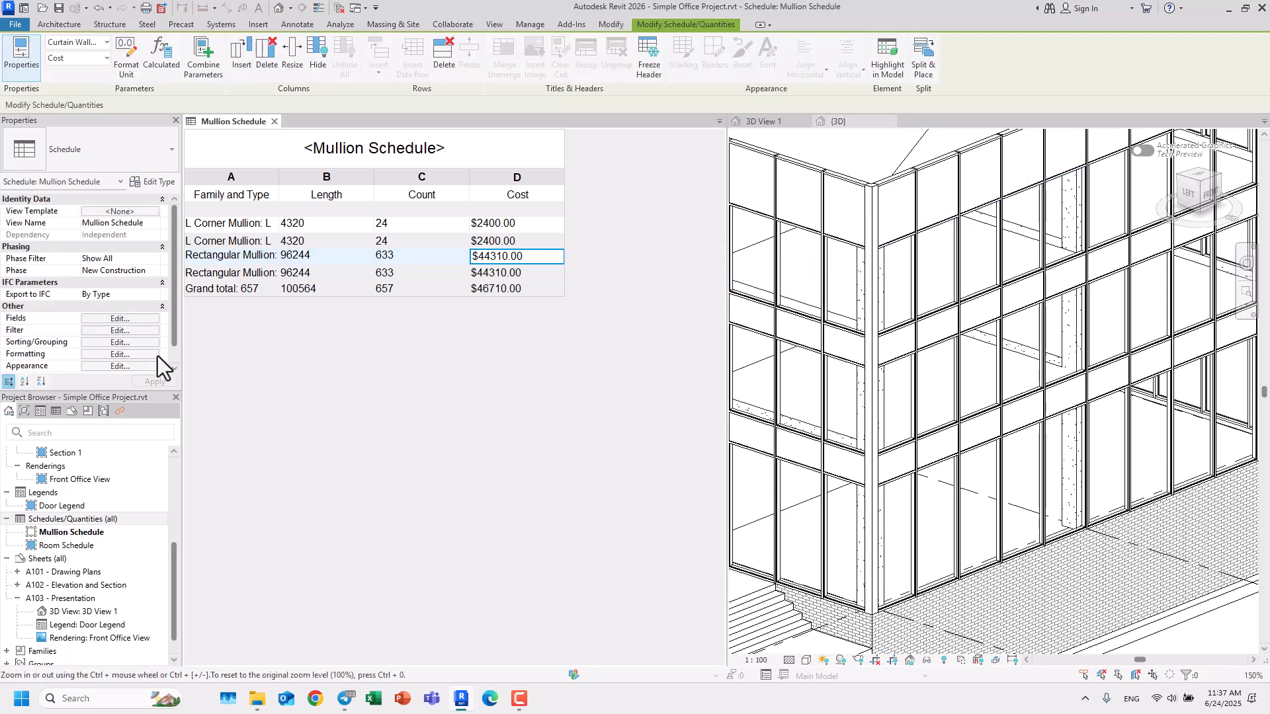
pyautogui.click(119, 342)
pyautogui.click(630, 371)
pyautogui.click(843, 497)
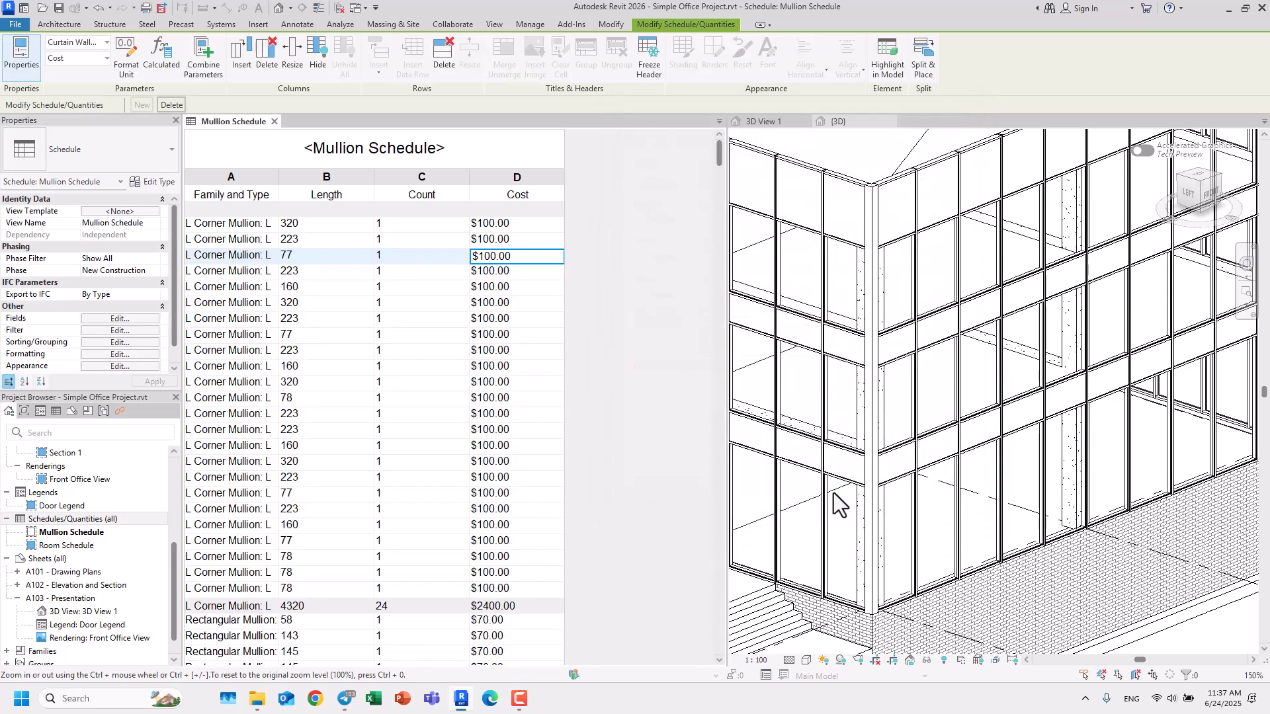
# Select individual rectangular and L corner mullions in the {3D} view and compare them with the itemized schedule rows
pyautogui.click(874, 289)
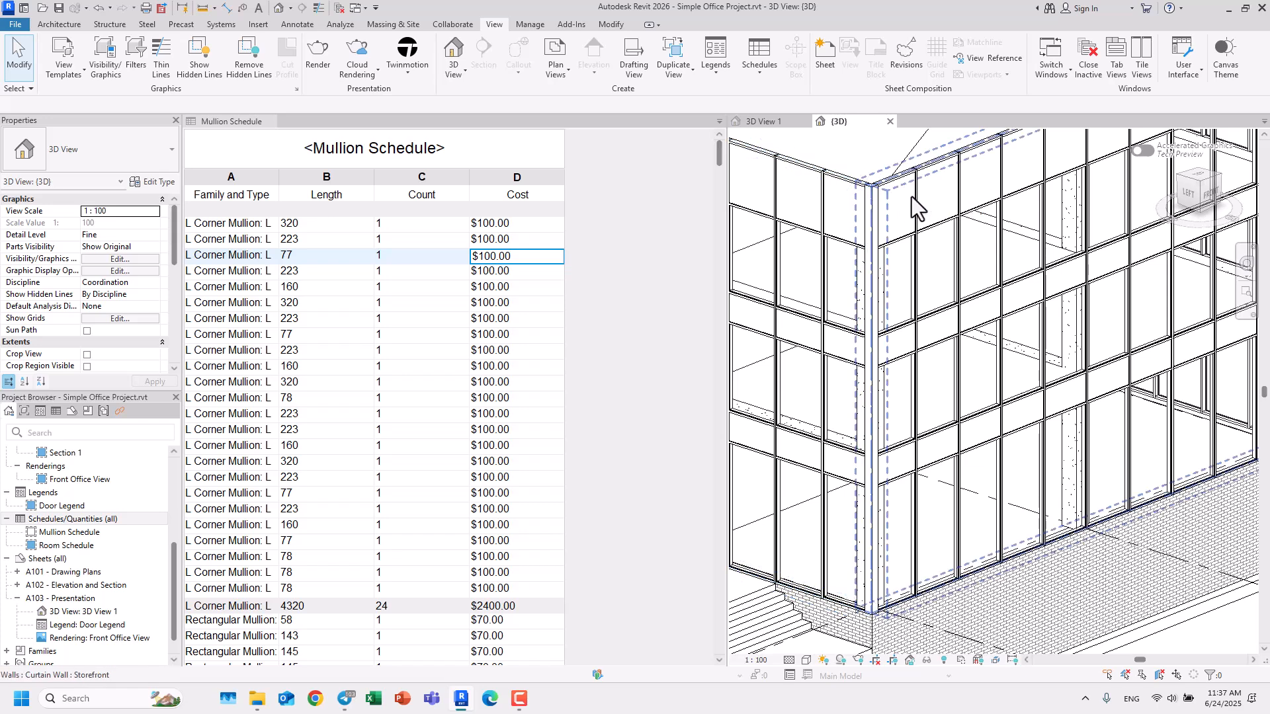
pyautogui.scroll(3, 913, 198)
pyautogui.click(921, 293)
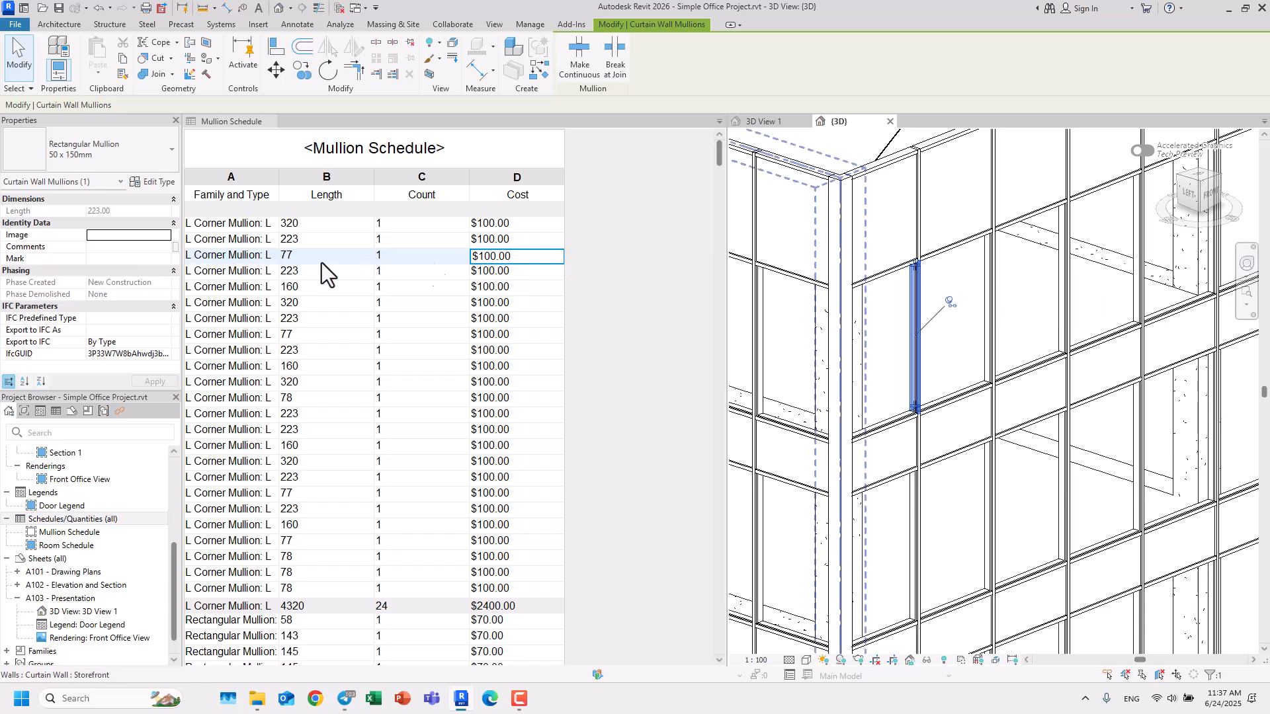
pyautogui.click(993, 298)
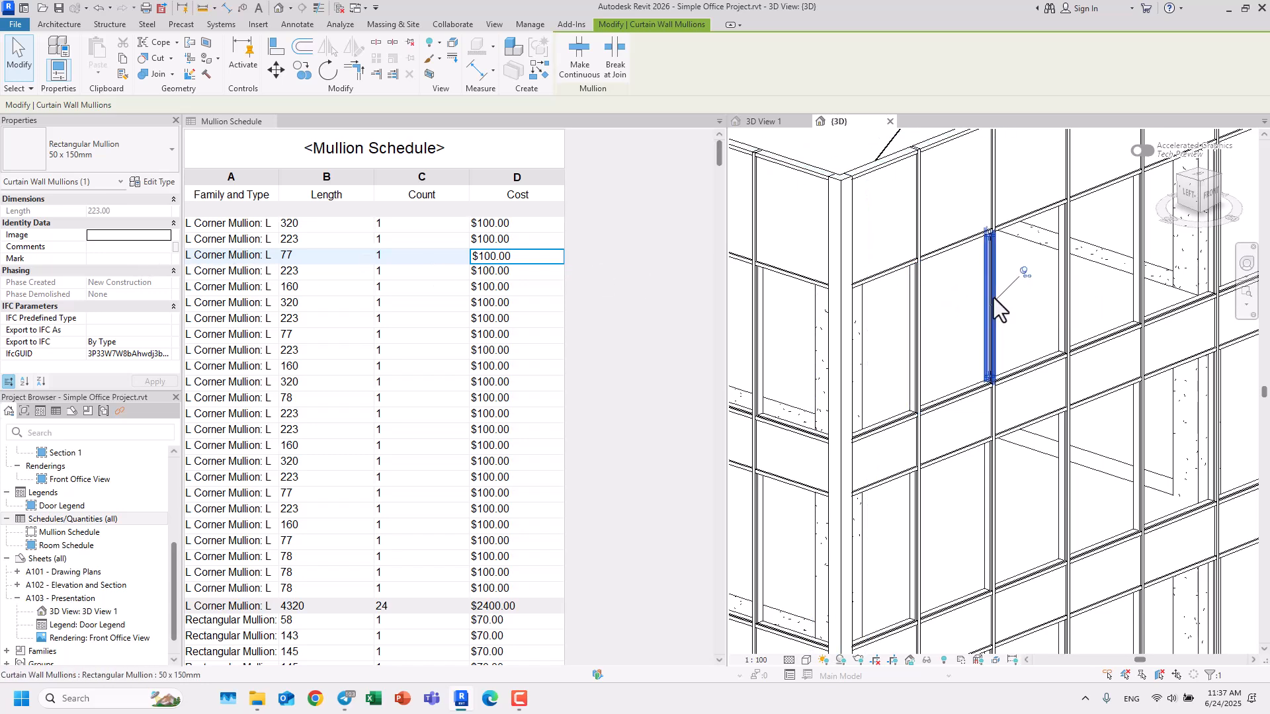
pyautogui.click(840, 228)
pyautogui.scroll(-15, 463, 462)
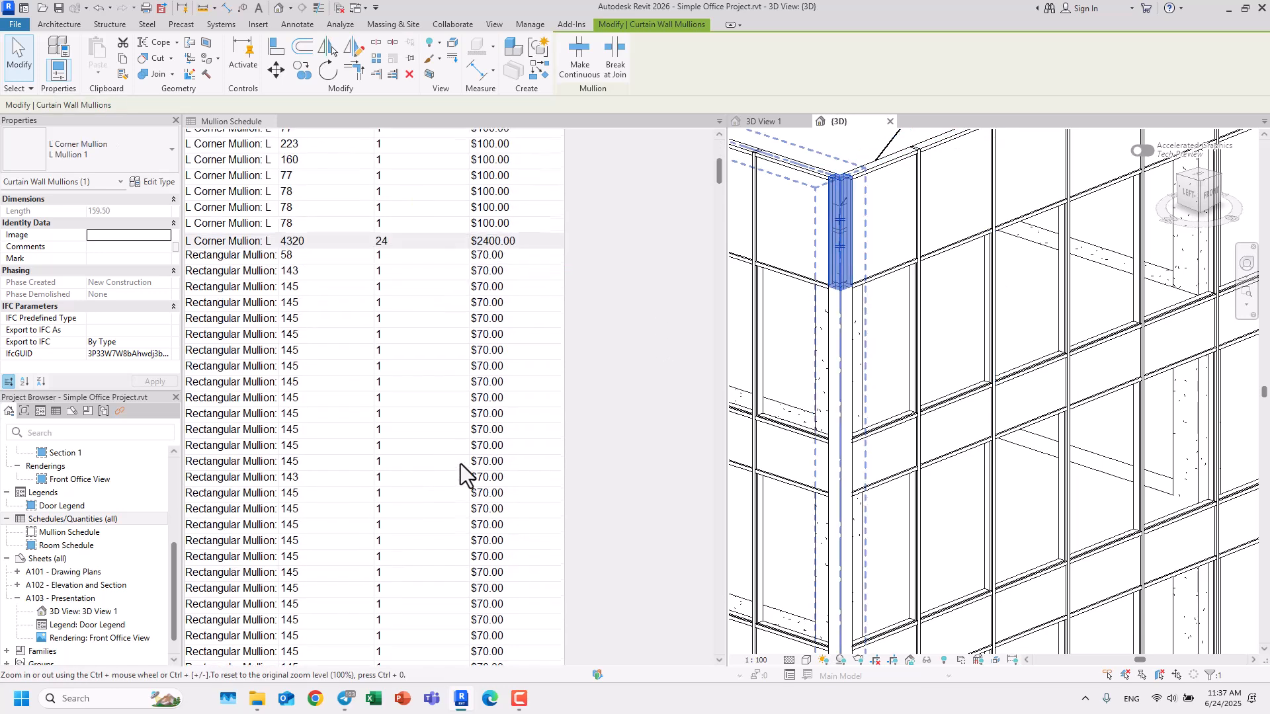
pyautogui.scroll(15, 467, 451)
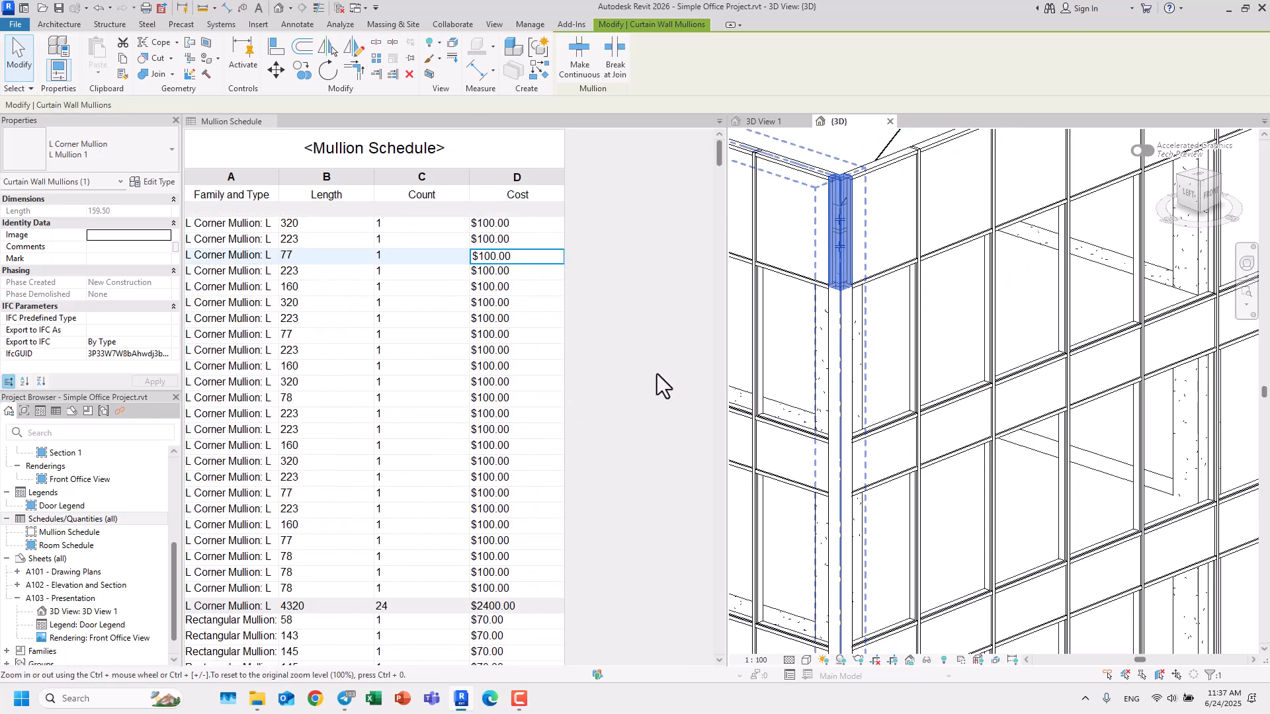
pyautogui.scroll(-5, 863, 393)
pyautogui.press('Escape')
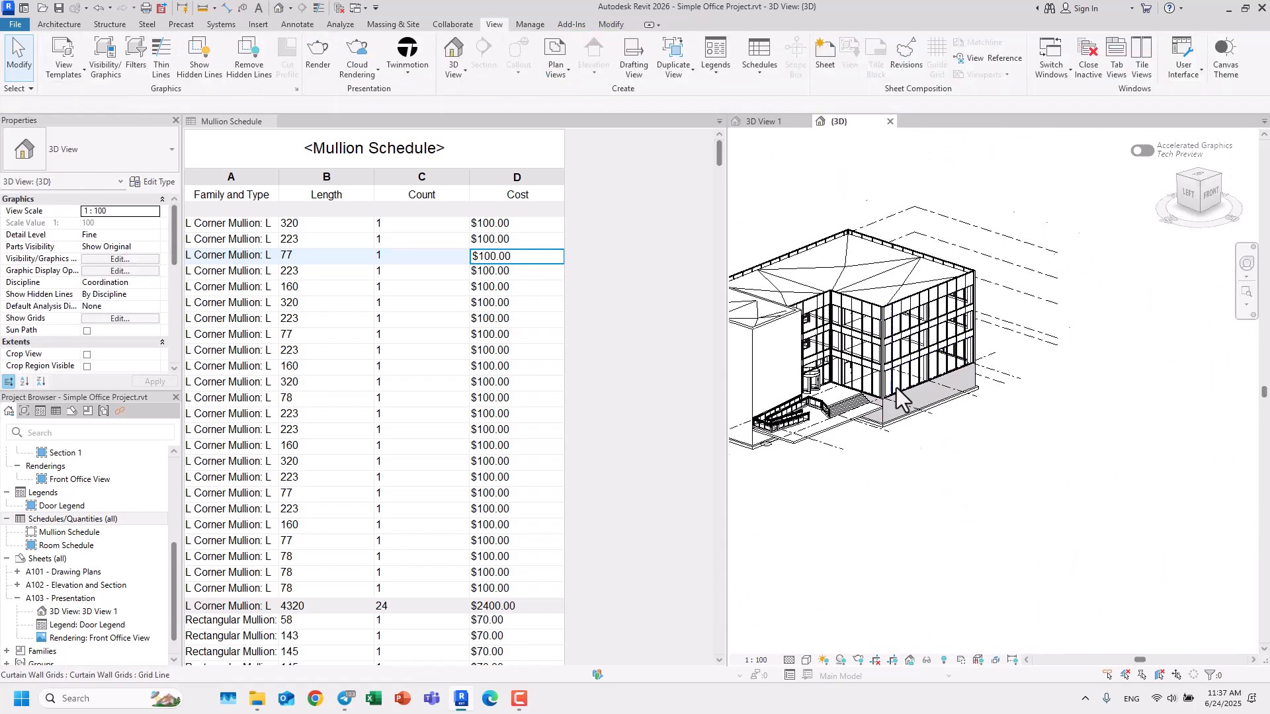
# Select individual L Corner Mullion rows in the schedule to locate the matching mullions in the {3D} view
pyautogui.scroll(8, 906, 329)
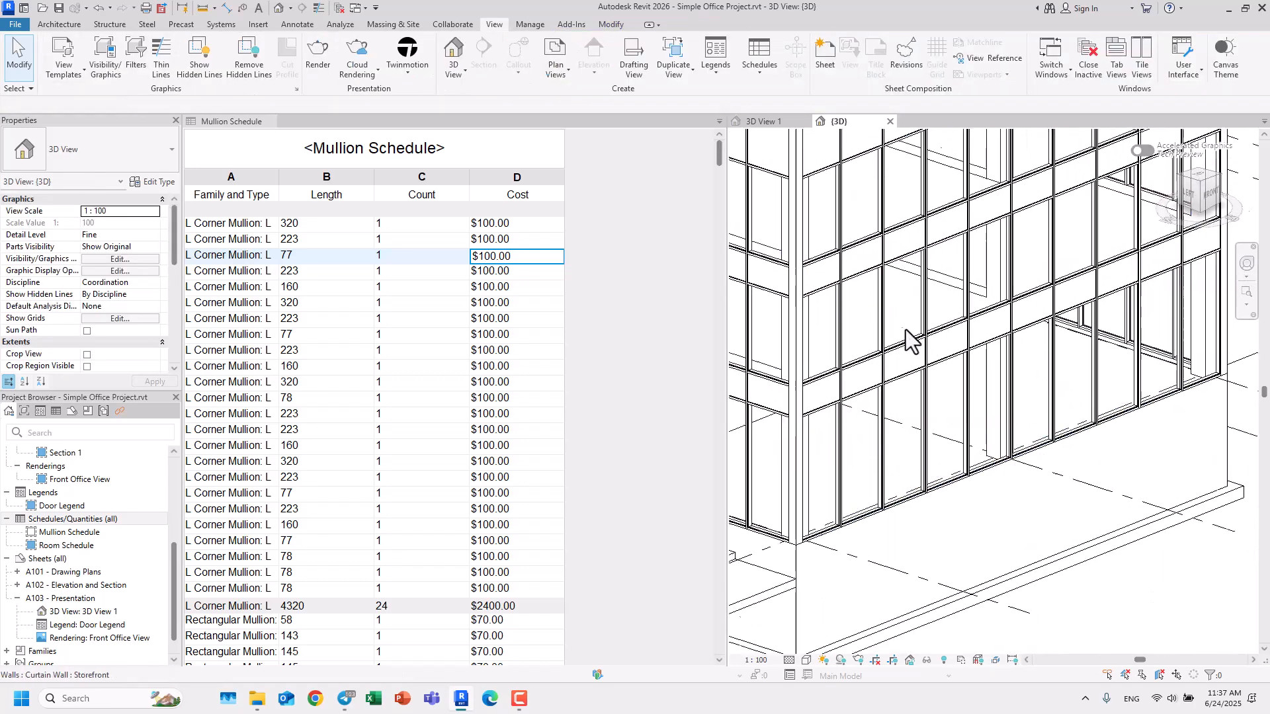
pyautogui.click(248, 321)
pyautogui.scroll(-8, 860, 450)
pyautogui.scroll(6, 926, 397)
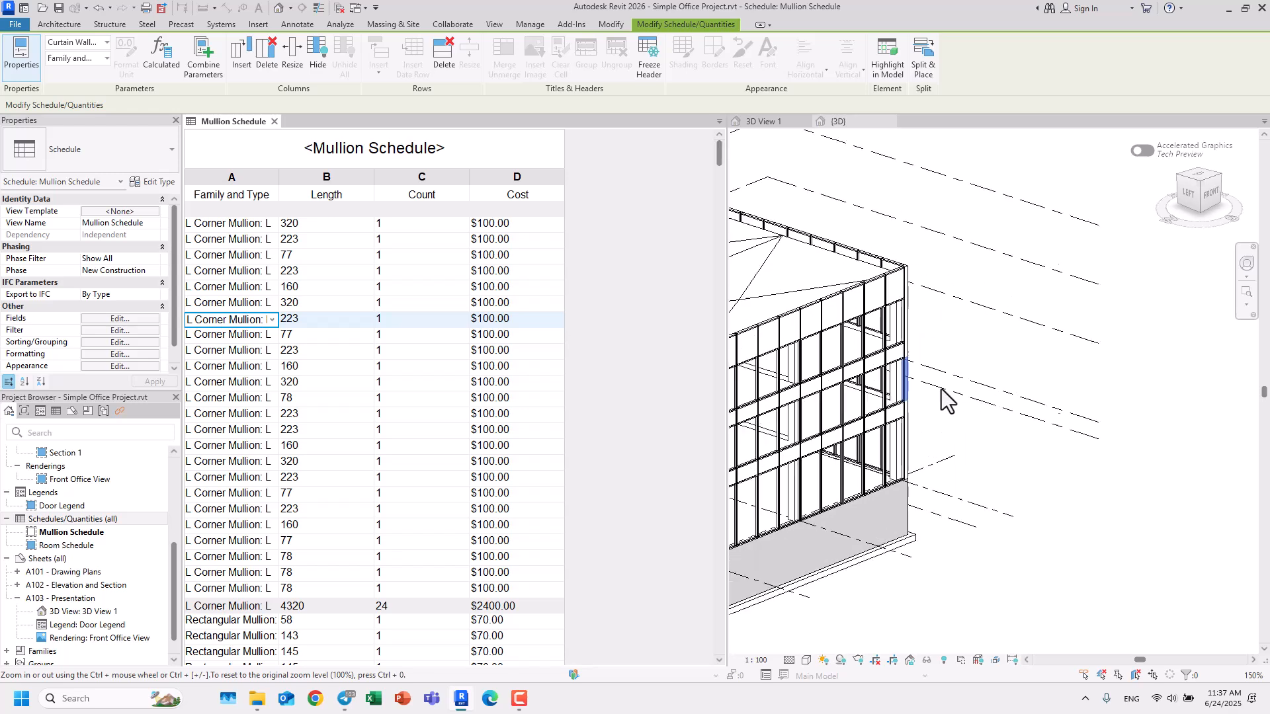
pyautogui.click(977, 469)
pyautogui.scroll(-6, 1058, 370)
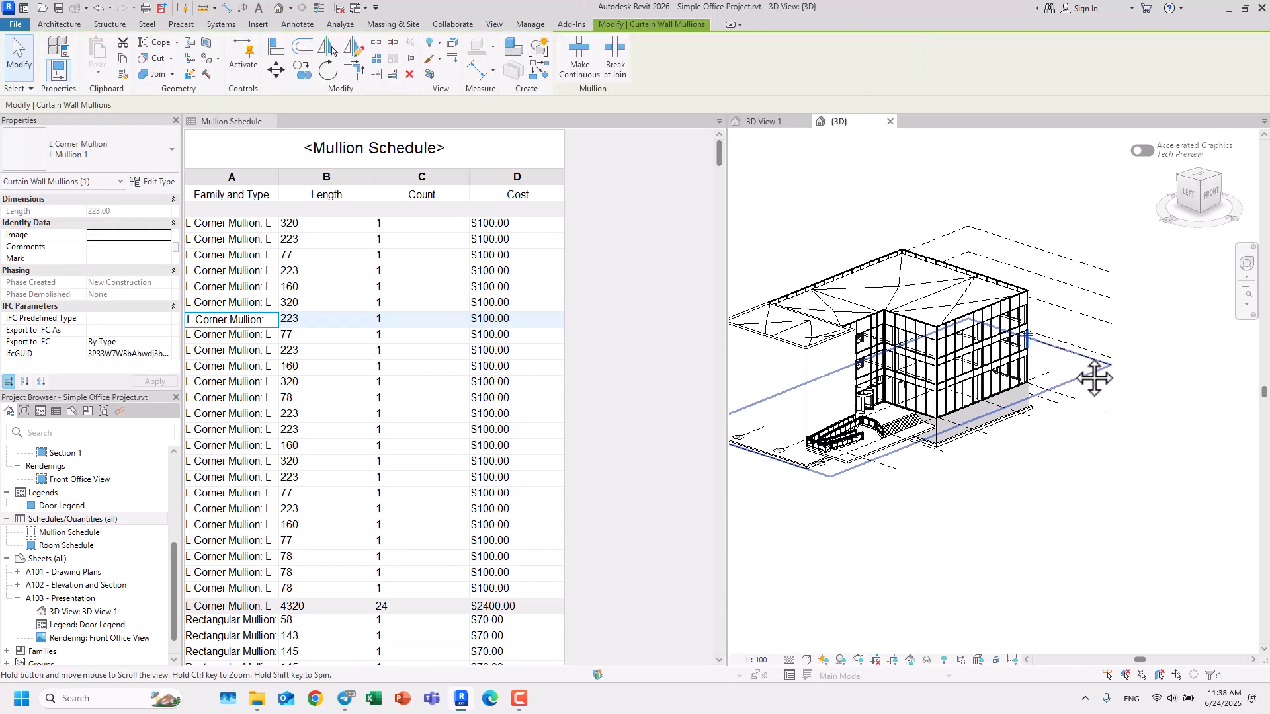
pyautogui.click(235, 399)
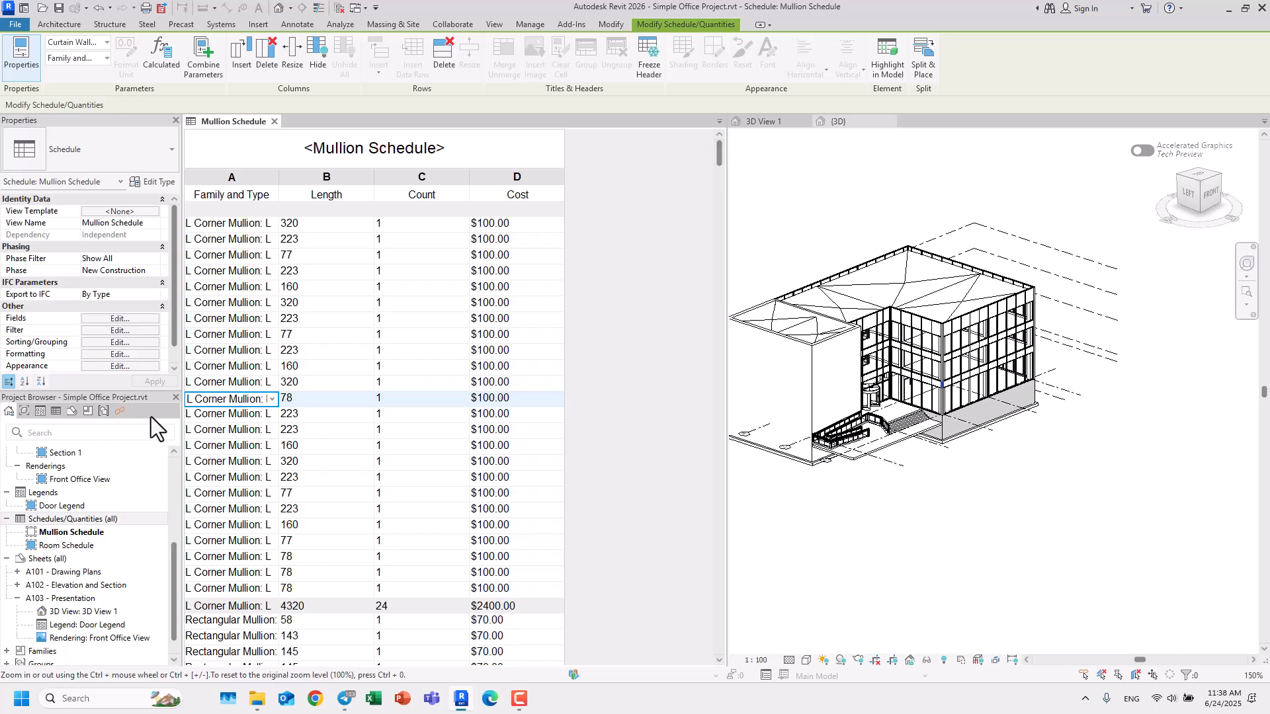
pyautogui.click(209, 417)
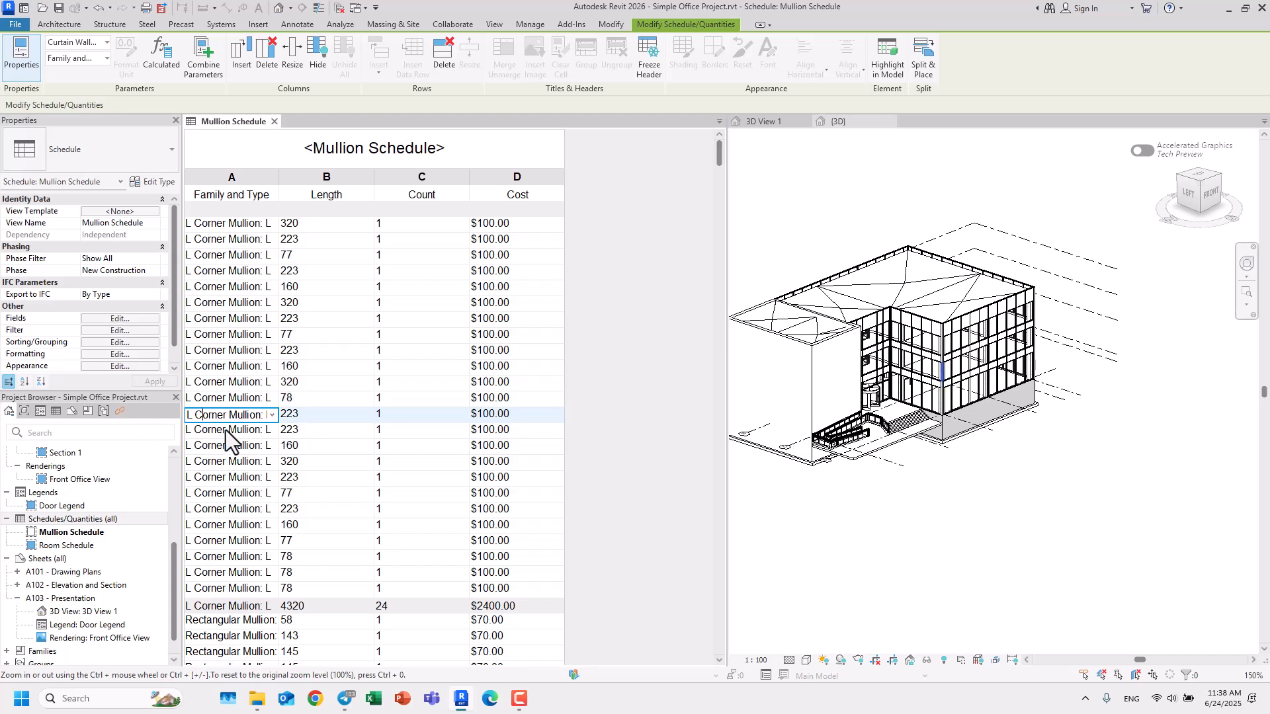
pyautogui.click(225, 431)
pyautogui.click(227, 446)
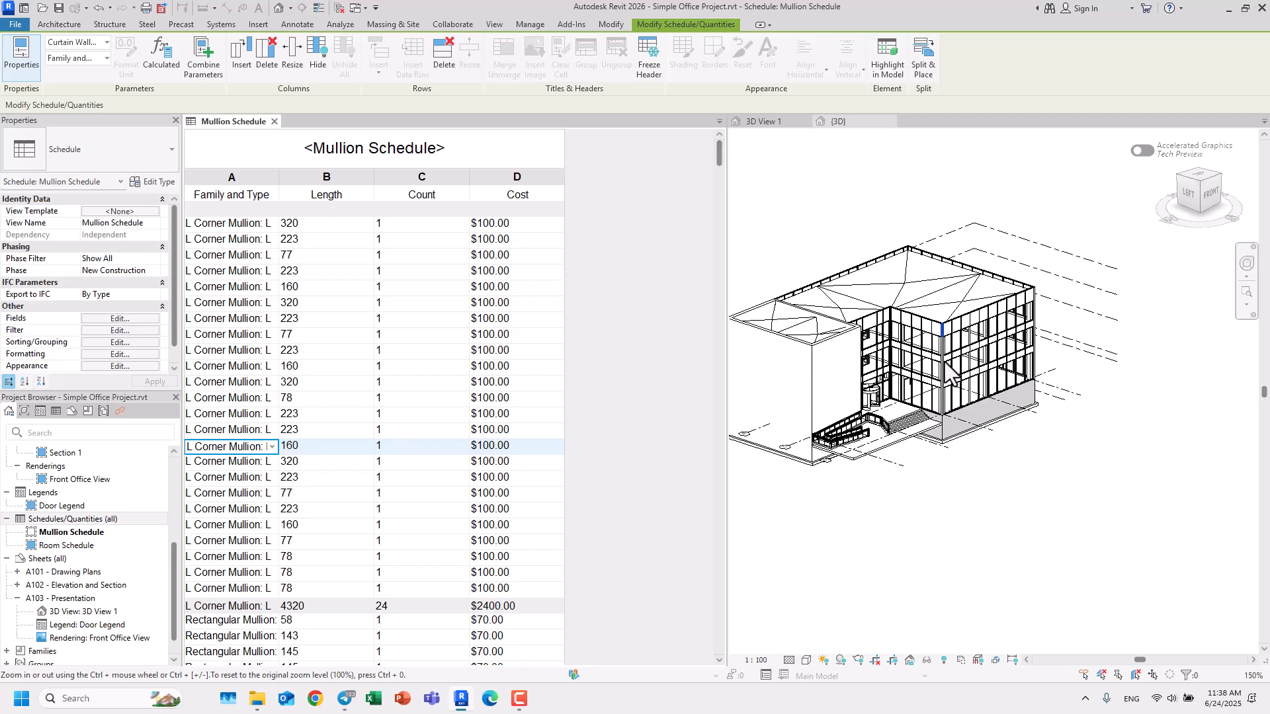
# Delete the topmost L Corner Mullion at the building's front corner to check the schedule update, and undo the deletion
pyautogui.scroll(2, 946, 341)
pyautogui.scroll(3, 946, 341)
pyautogui.click(938, 332)
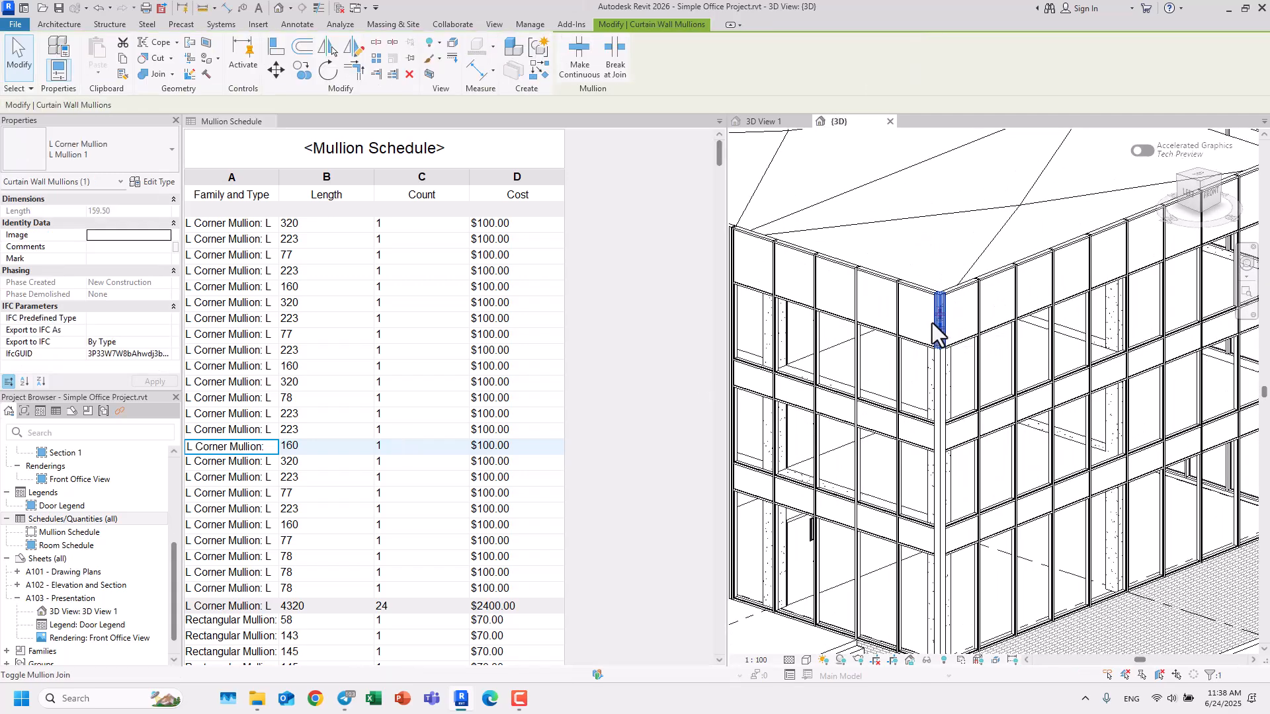
pyautogui.press('Delete')
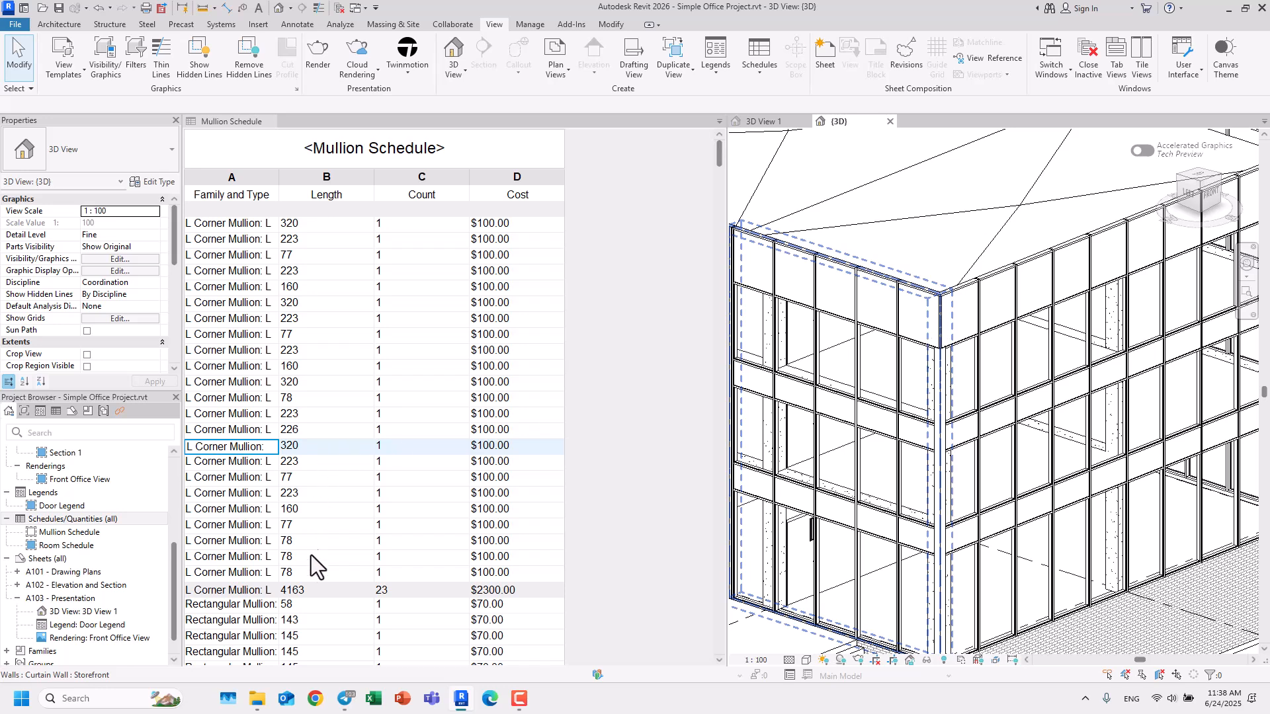
pyautogui.hotkey('ctrl', 'z')
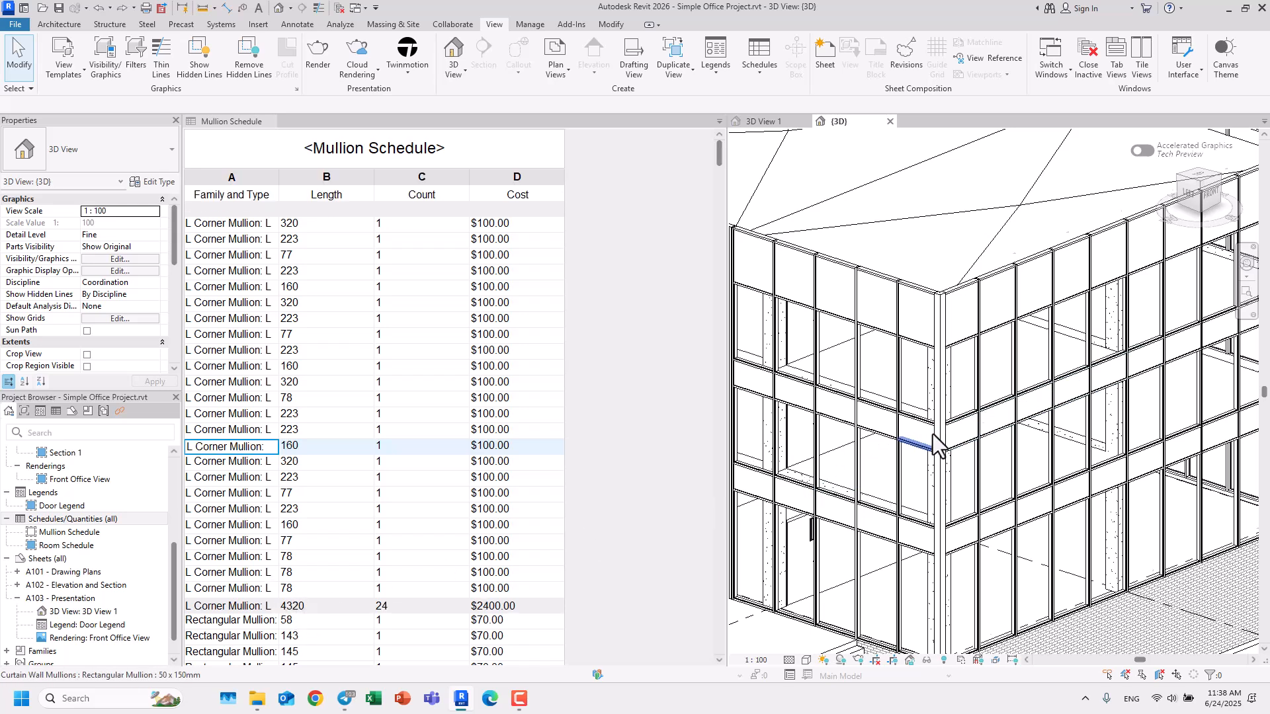
# Close the 3D View 1 view and center the whole building in the {3D} view
pyautogui.scroll(-6, 924, 448)
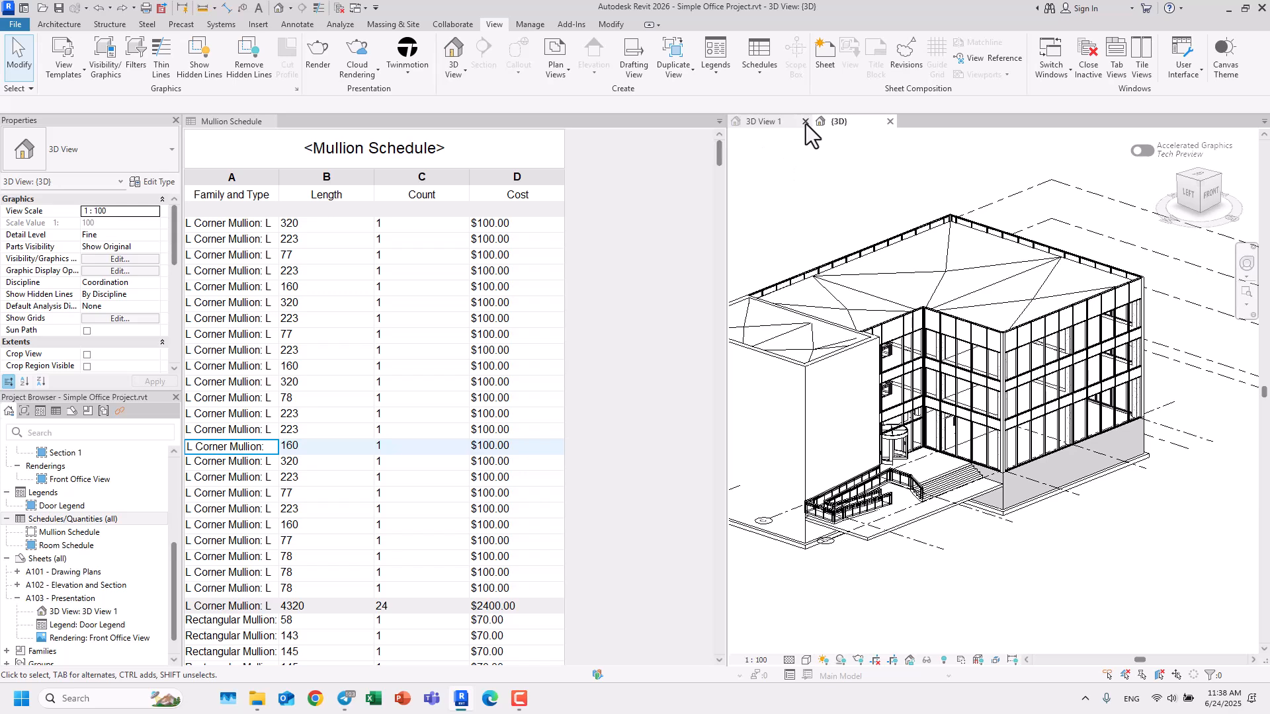
pyautogui.click(804, 122)
pyautogui.moveTo(1052, 403); pyautogui.dragTo(1054, 338, button='middle')
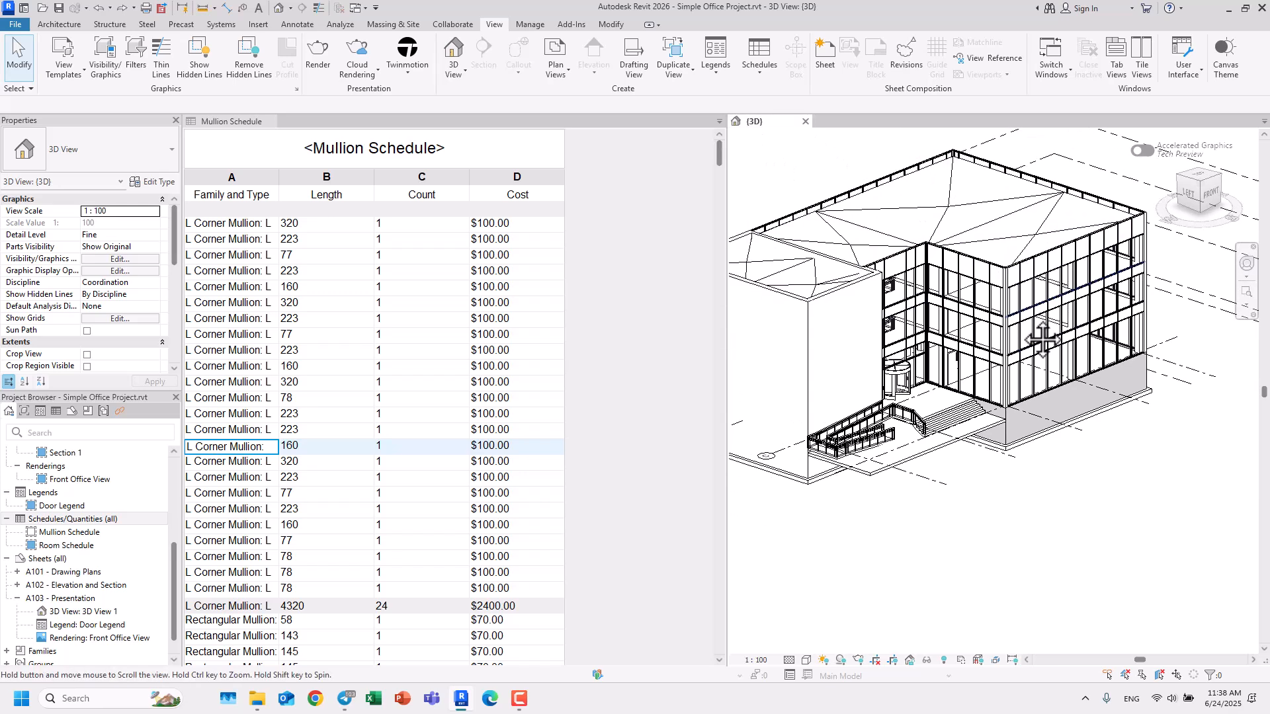
# Look through the itemized rows and turn off itemizing every instance in the mullion schedule
pyautogui.scroll(-15, 335, 335)
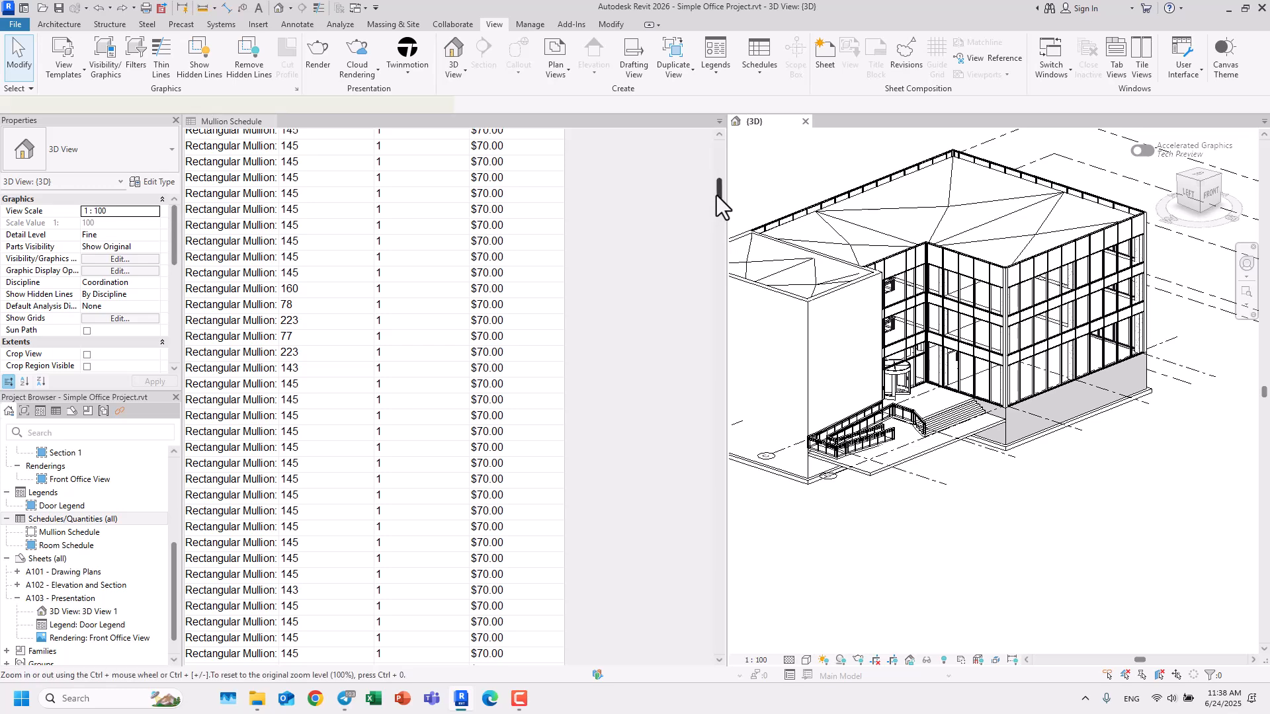
pyautogui.click(716, 196)
pyautogui.click(114, 331)
pyautogui.click(688, 139)
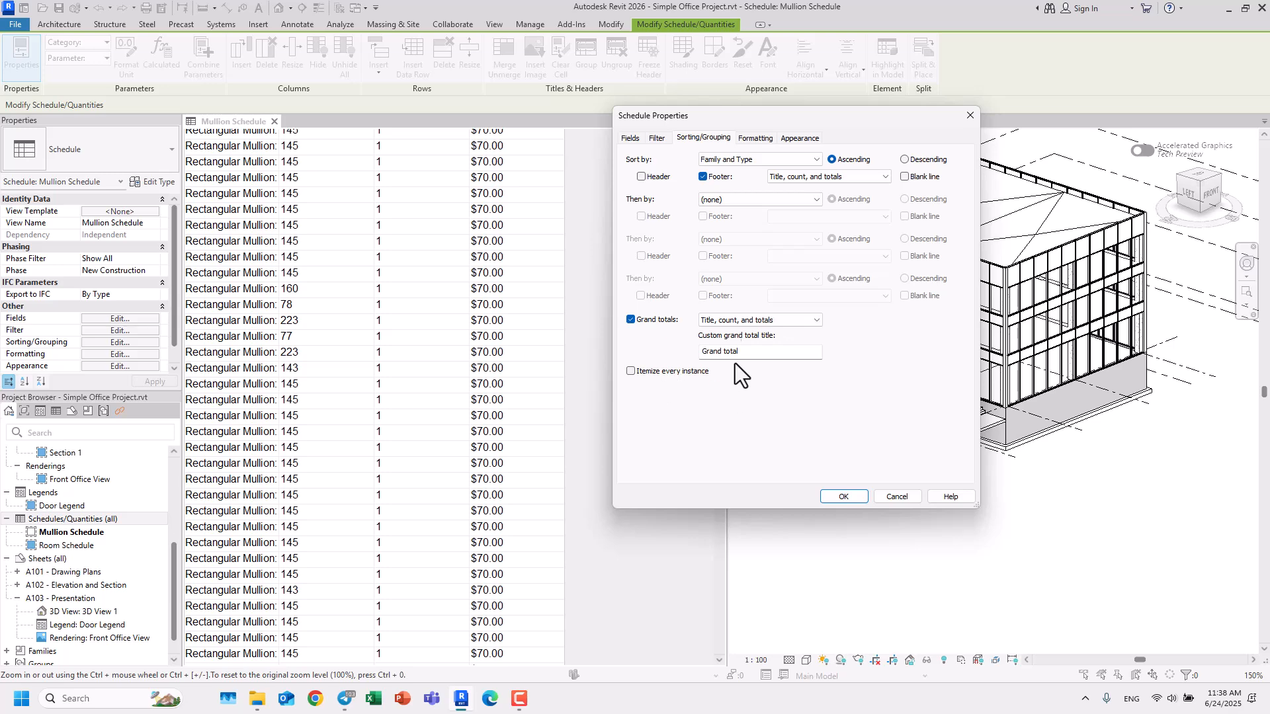
pyautogui.click(843, 497)
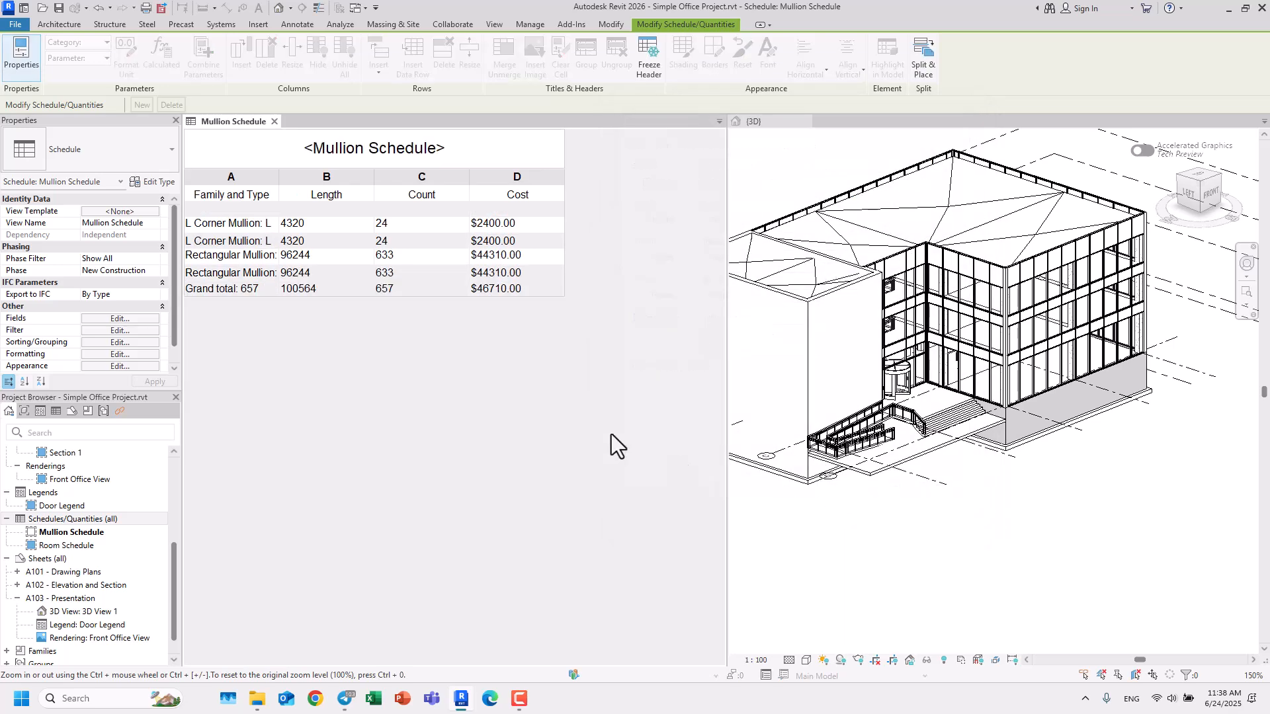